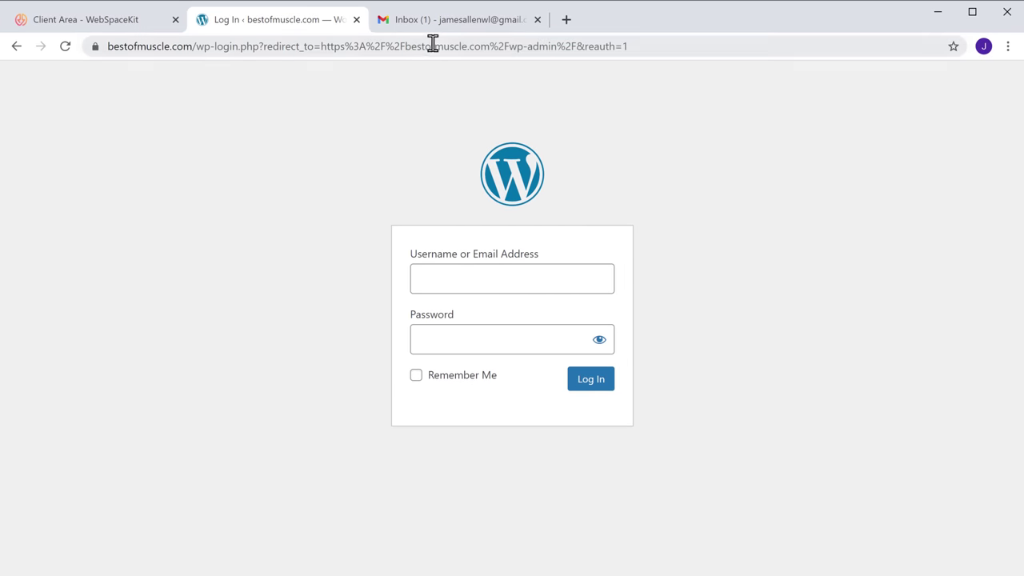
Switch from the WordPress login page to the Gmail inbox tab
left_click(462, 32)
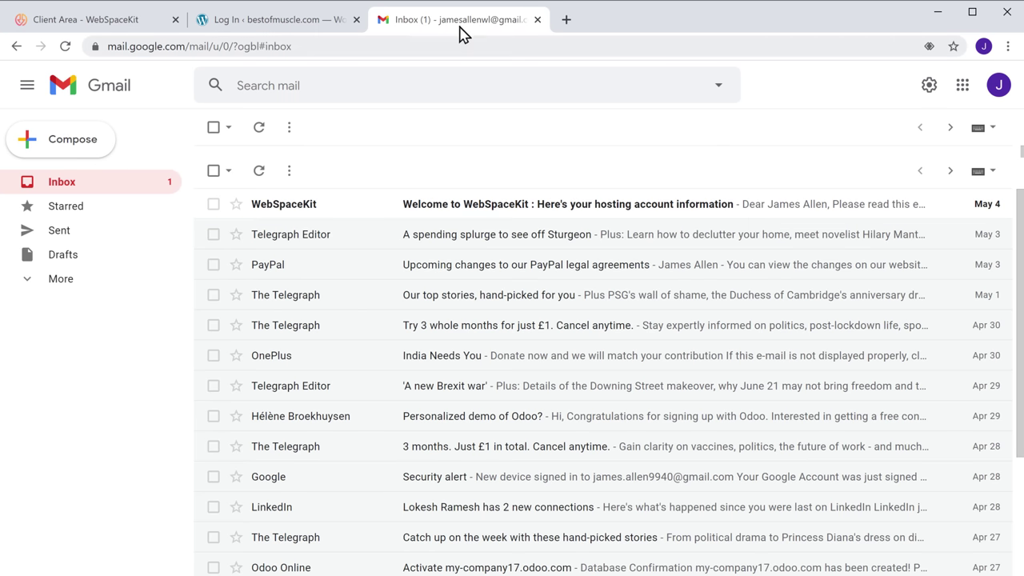
Copy the WordPress username 'admin' from the WebSpaceKit welcome email
left_click(458, 214)
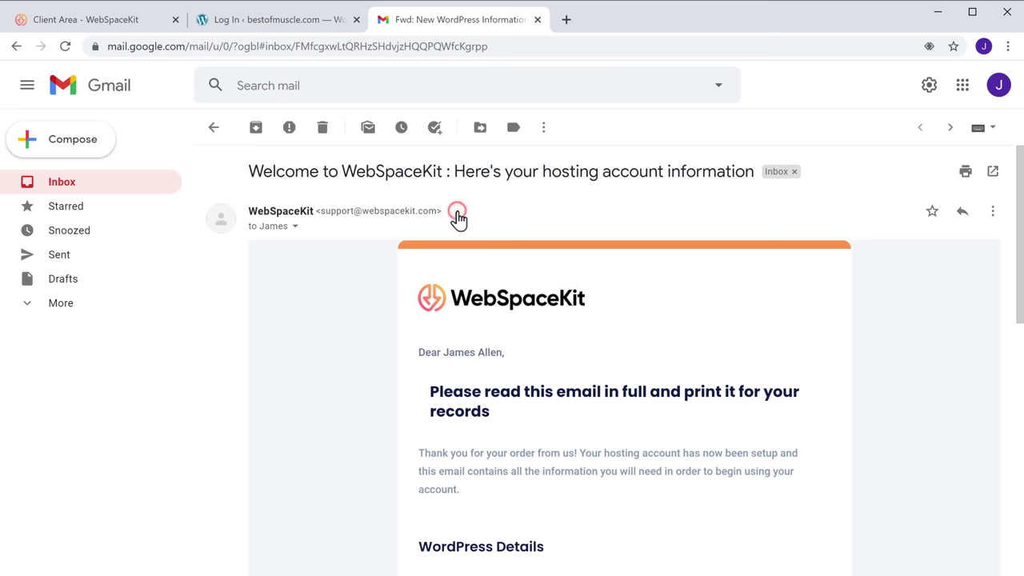
scroll(457, 218, "down", 5)
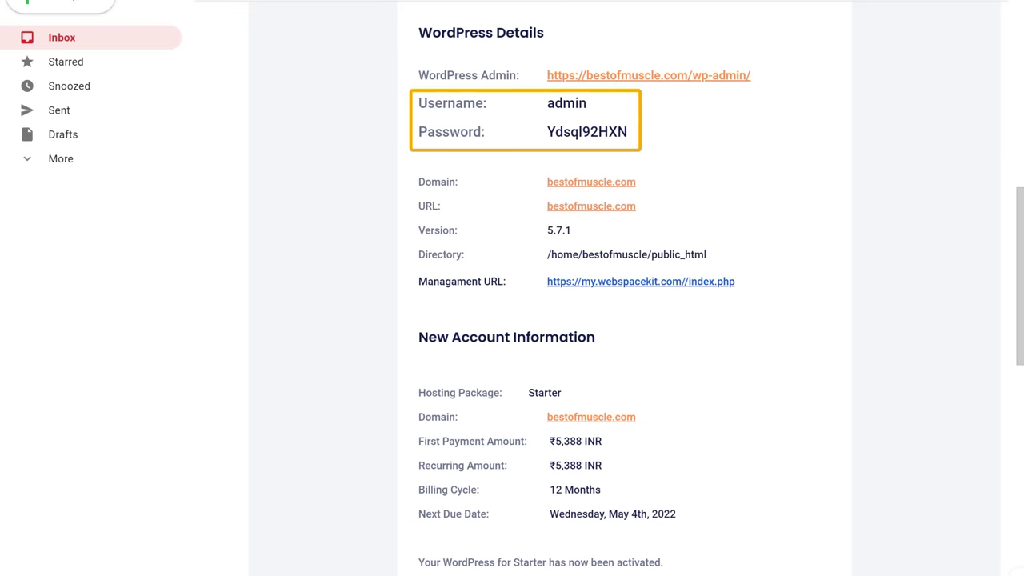
left_click_drag(547, 104, 587, 106)
right_click(587, 106)
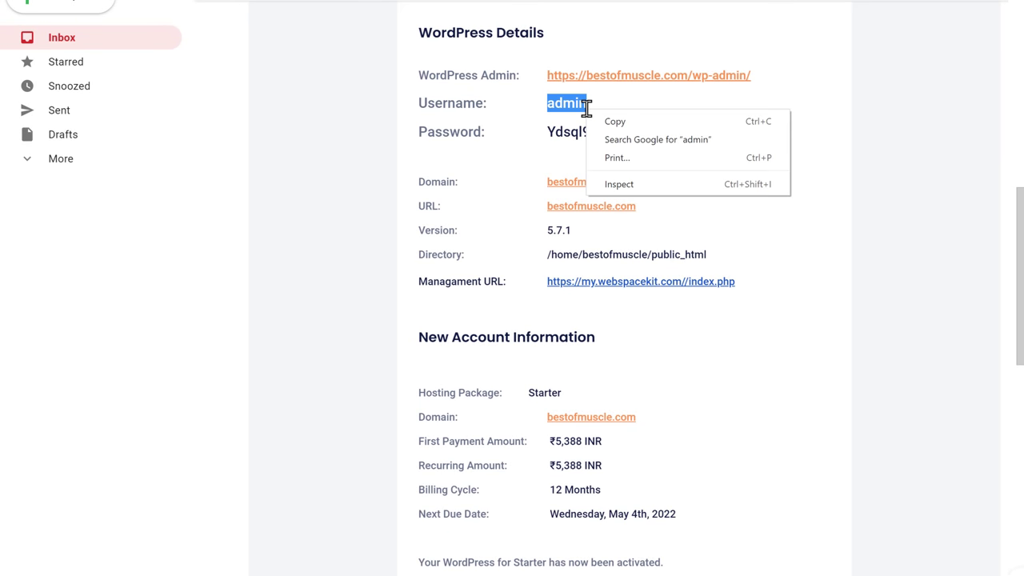
left_click(601, 123)
left_click(612, 131)
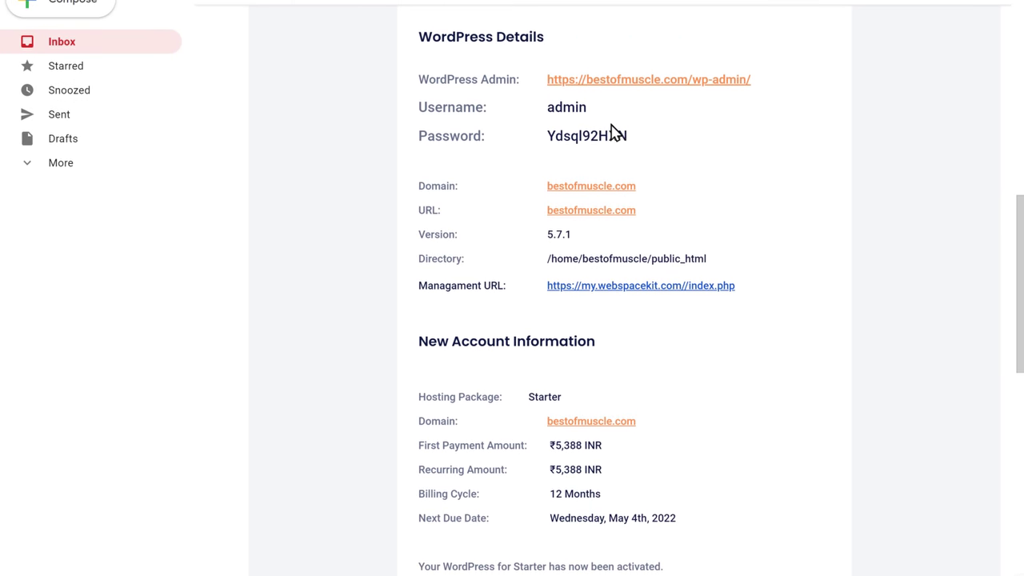
Paste the copied username into the WordPress login form's Username field
scroll(472, 91, "up", 1)
key("F11")
left_click(277, 31)
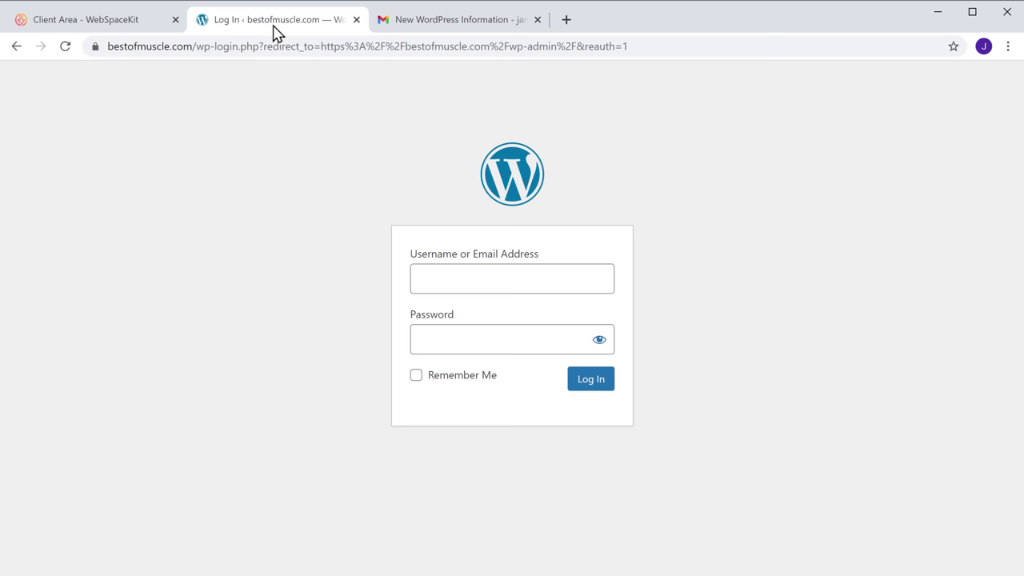
right_click(464, 278)
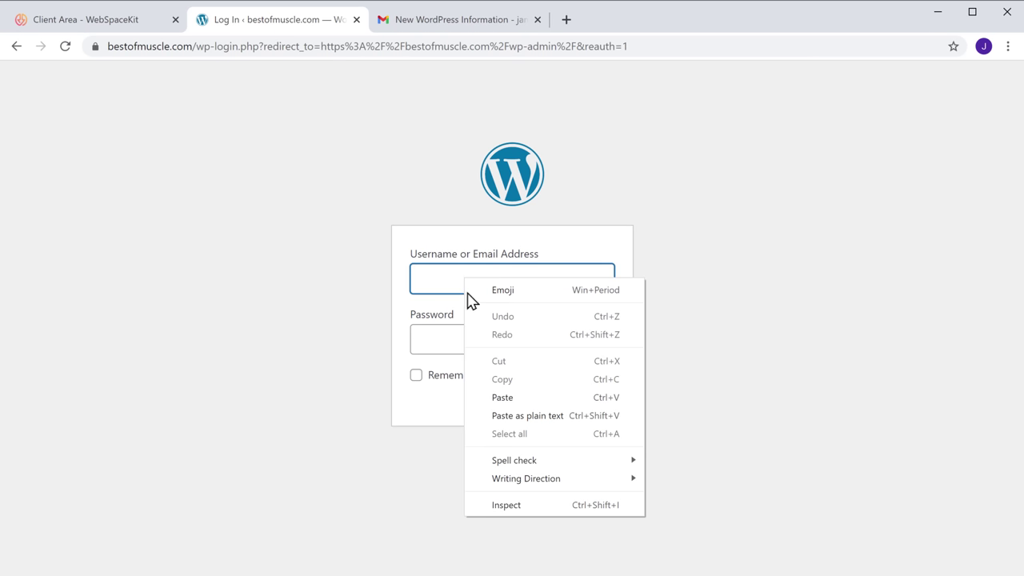
left_click(502, 398)
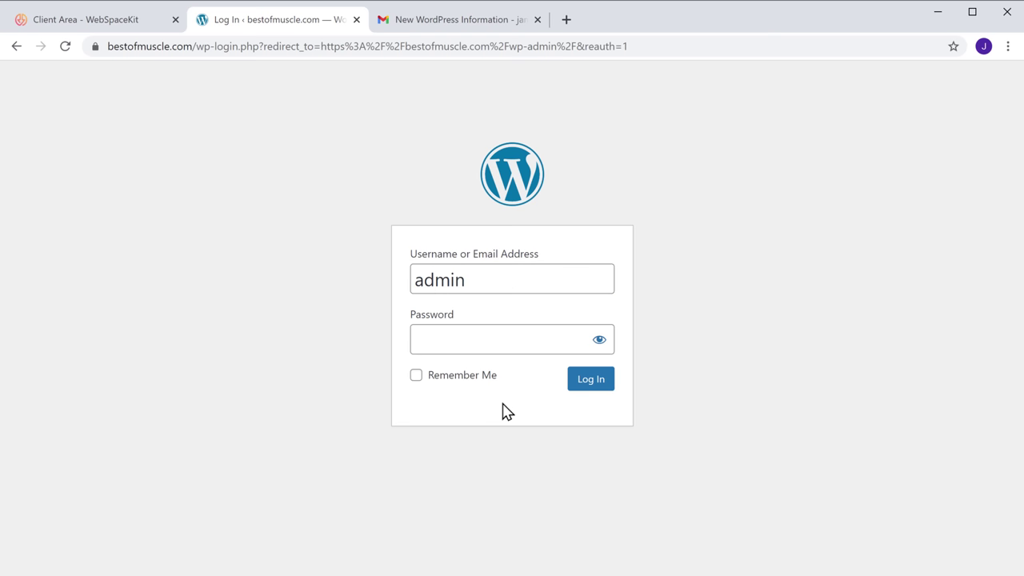
Copy the WordPress password from the WebSpaceKit welcome email
left_click(438, 33)
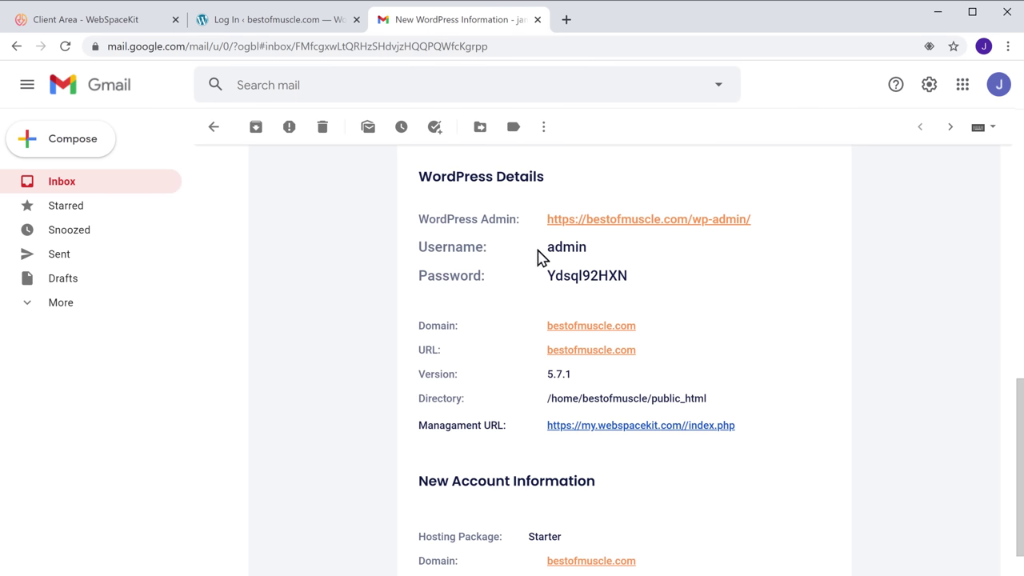
left_click_drag(557, 274, 624, 271)
right_click(629, 273)
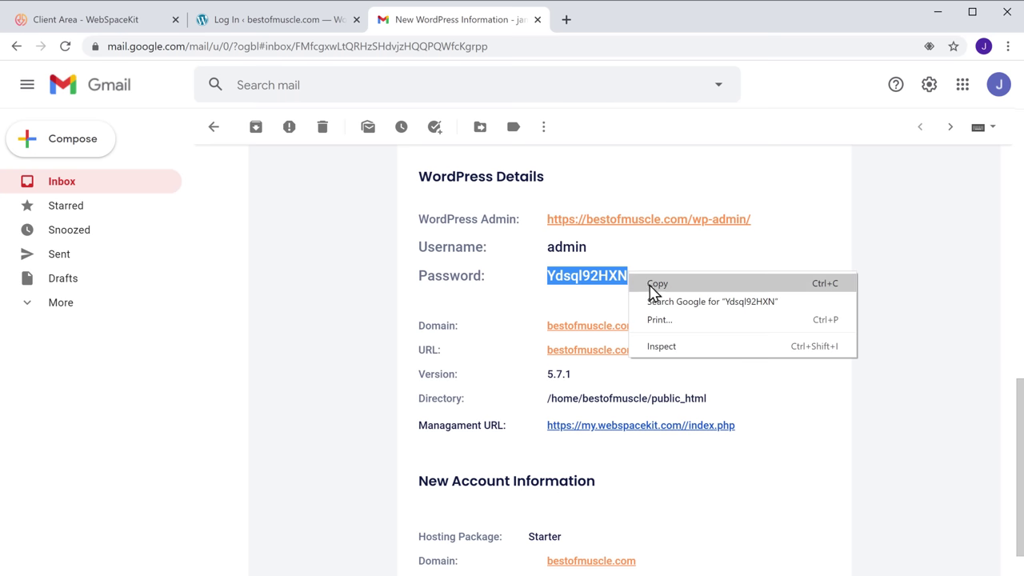
left_click(656, 285)
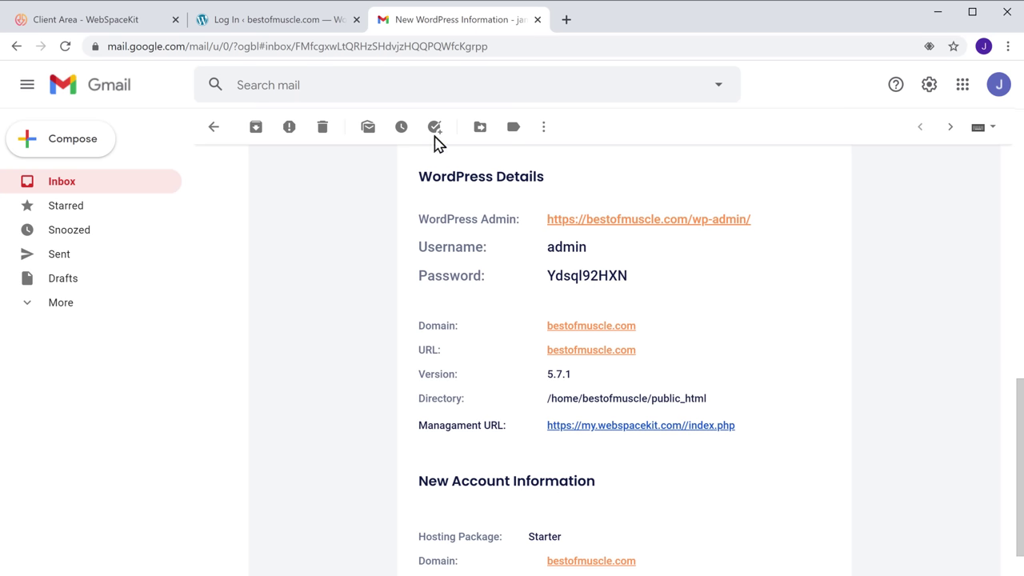
left_click(281, 29)
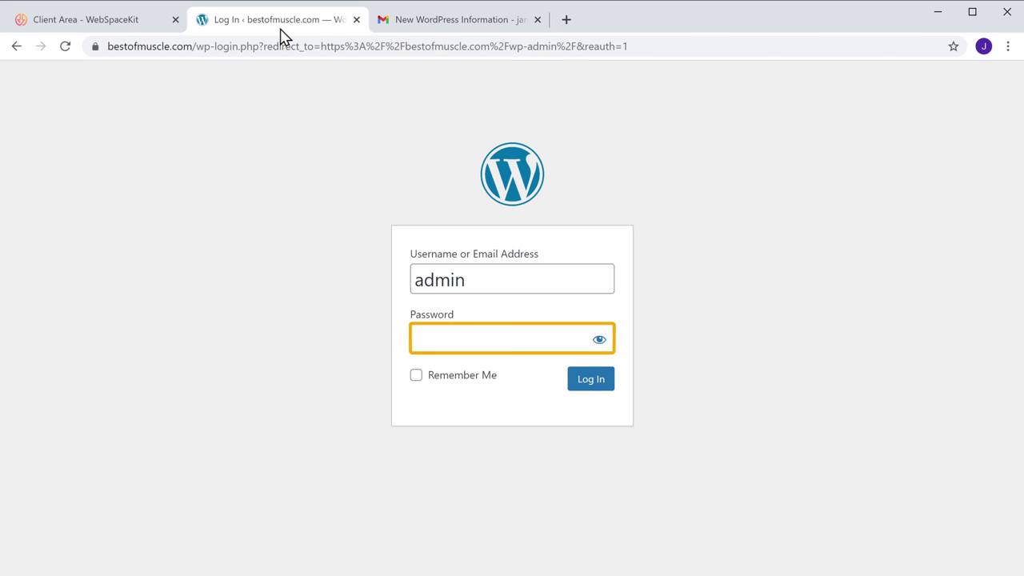
Paste the copied password into the Password field and log in to bestofmuscle.com
right_click(459, 336)
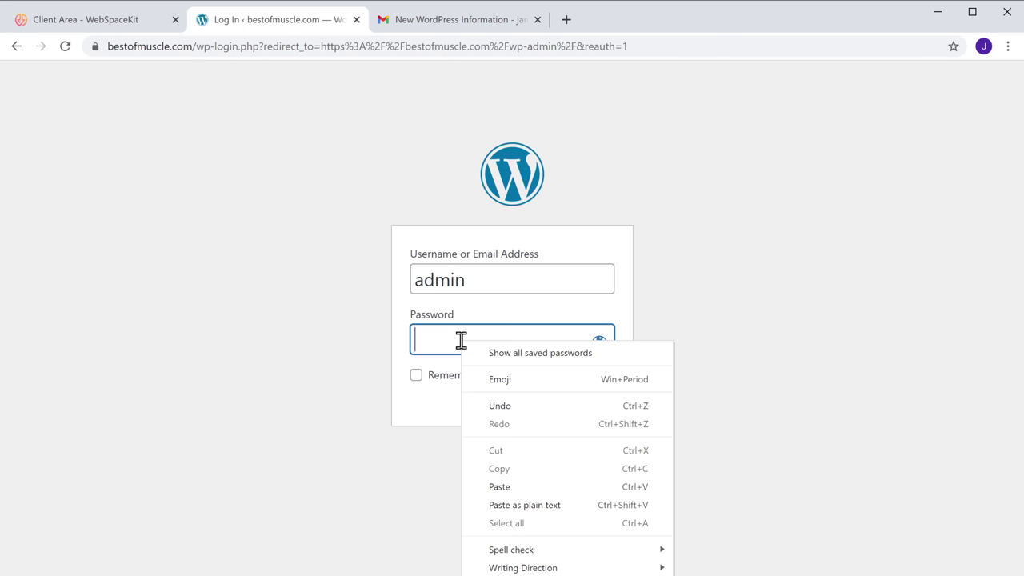
left_click(496, 486)
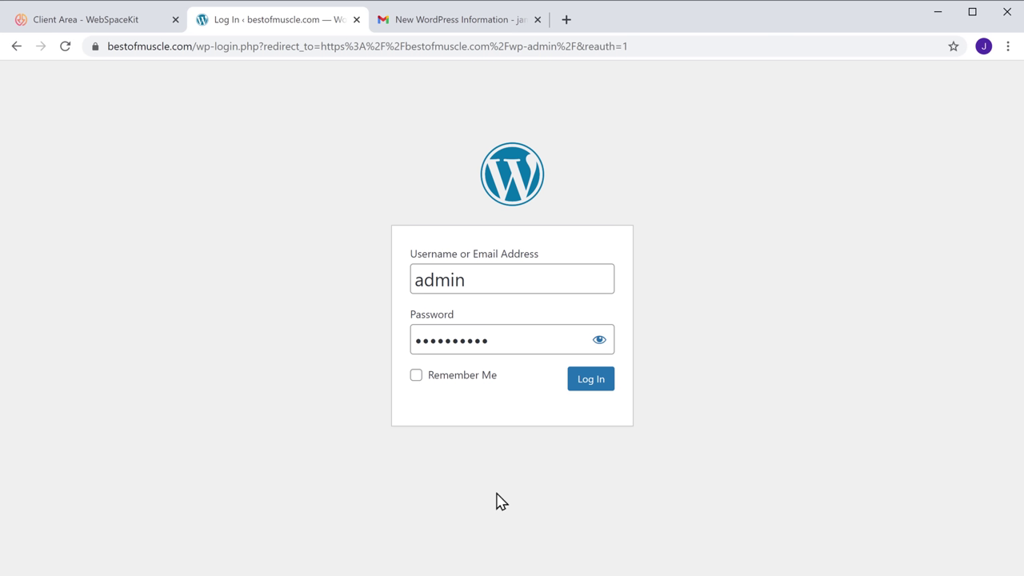
left_click(588, 389)
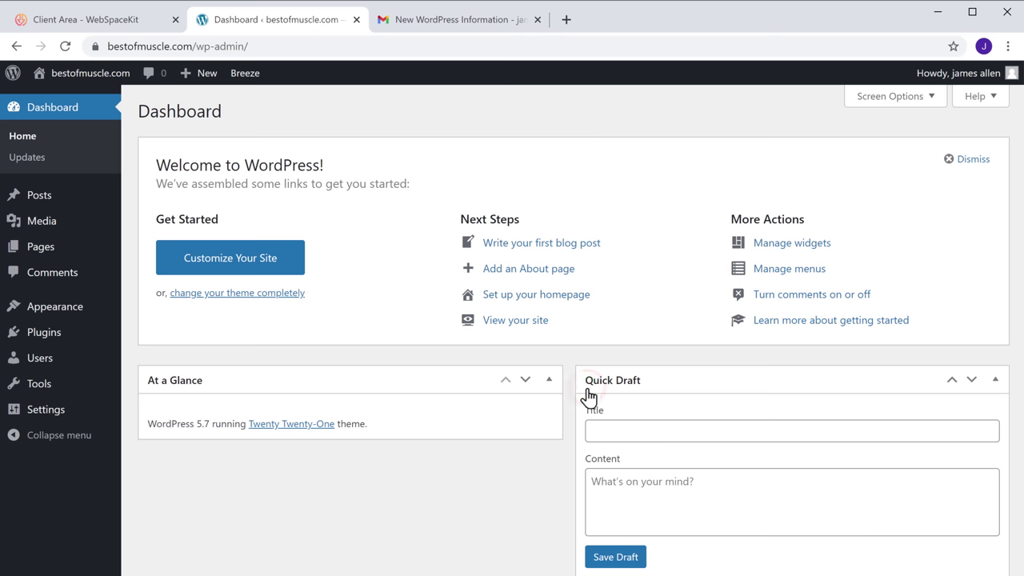
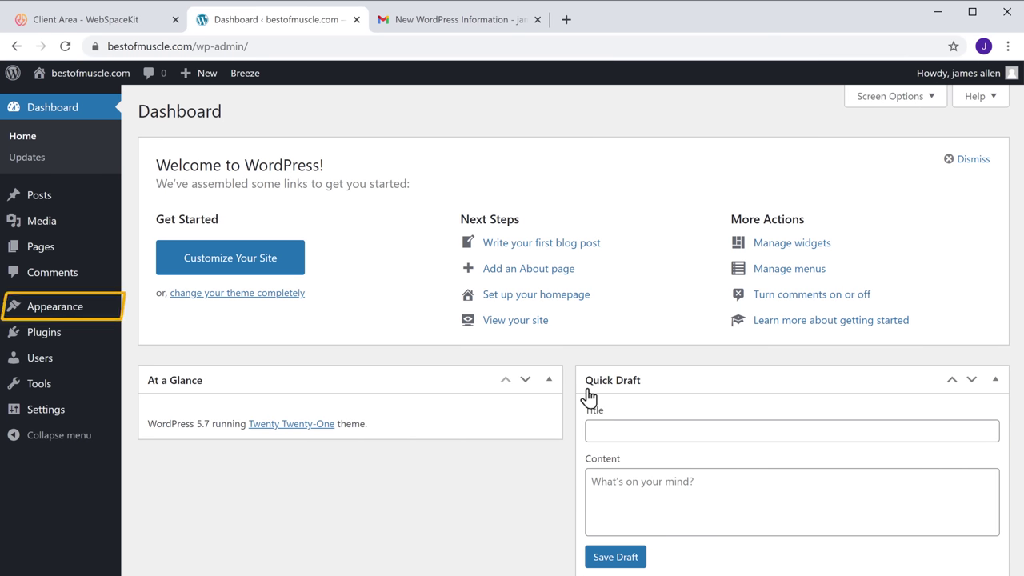
Search the theme directory for 'Hello Elementor', then install and activate it
mouse_move(48, 317)
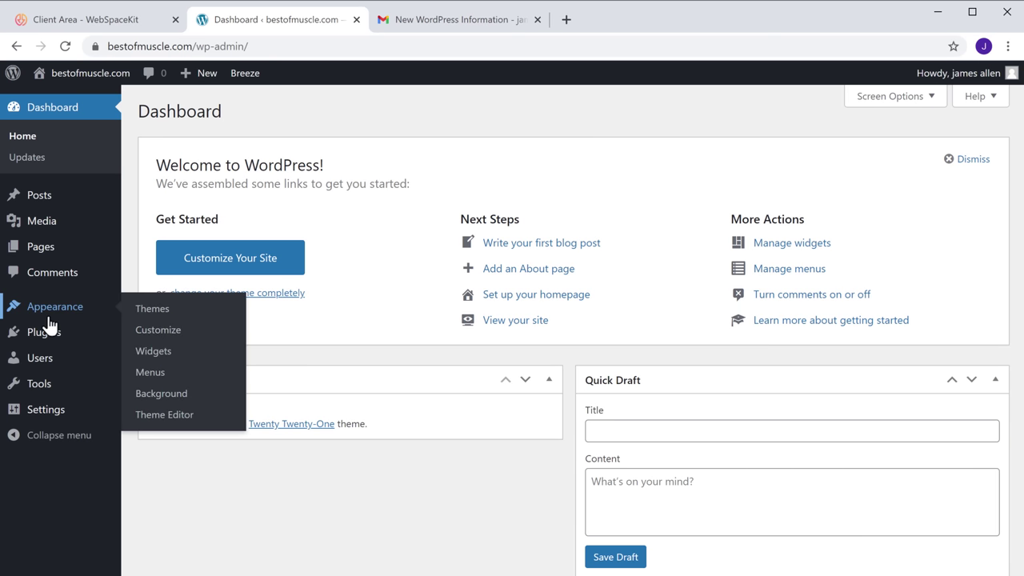
left_click(151, 314)
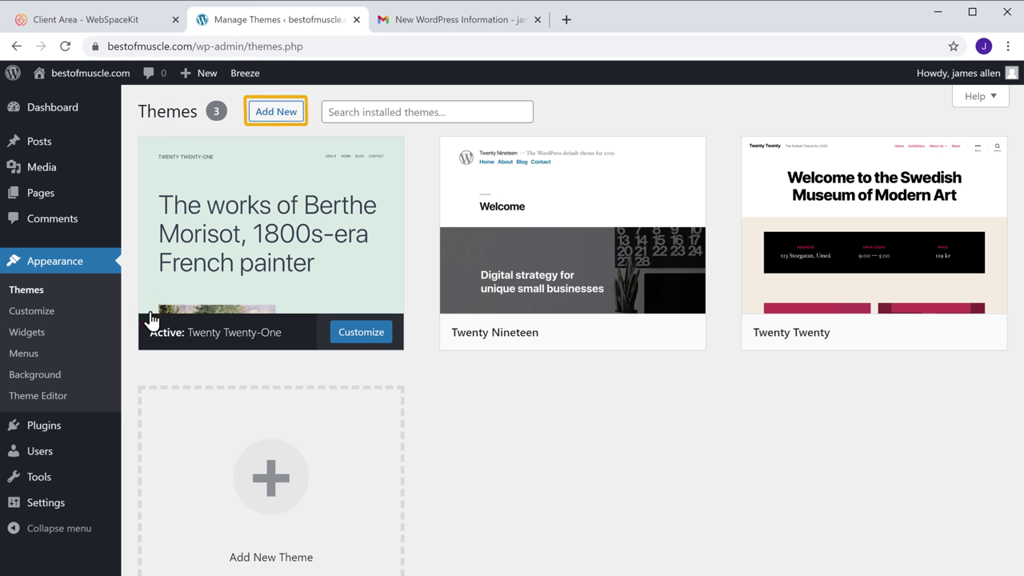
left_click(275, 119)
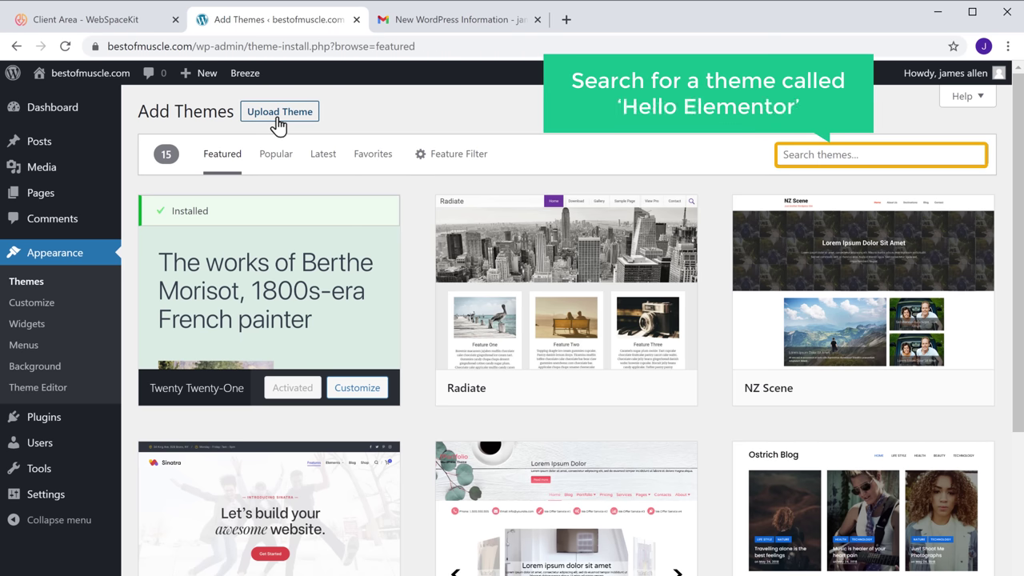
left_click(867, 155)
type("Hello Elementor")
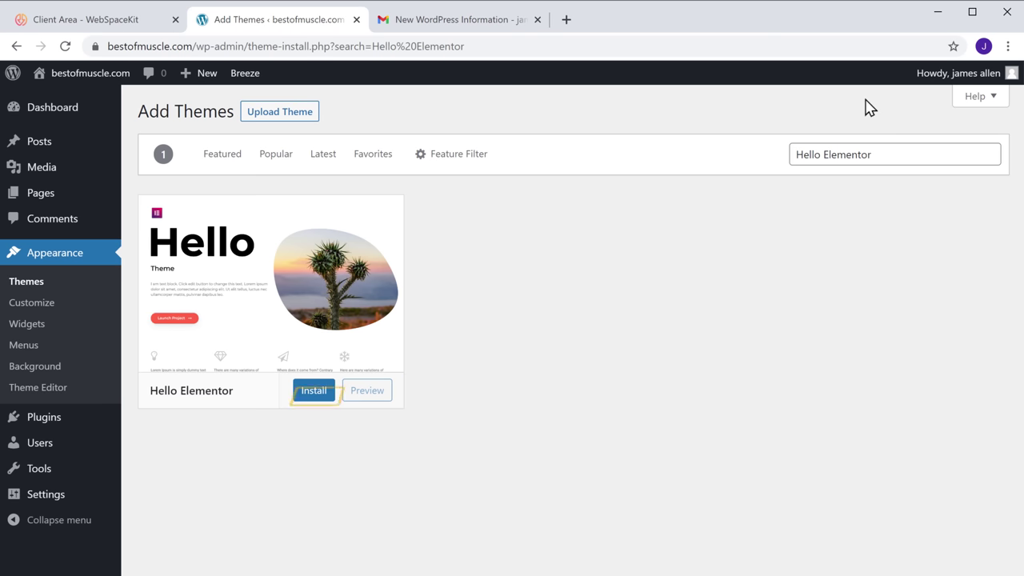
left_click(308, 398)
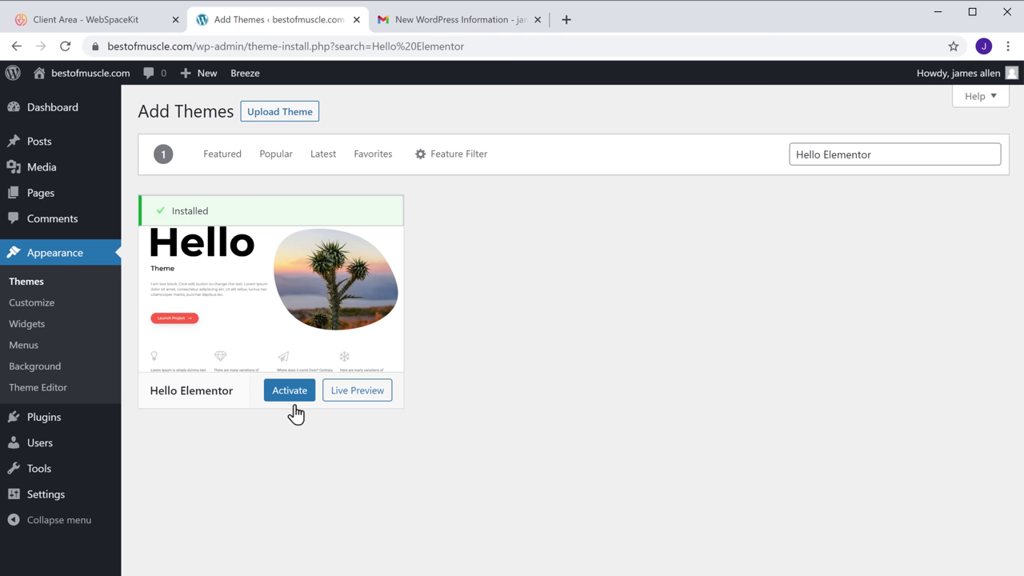
left_click(290, 400)
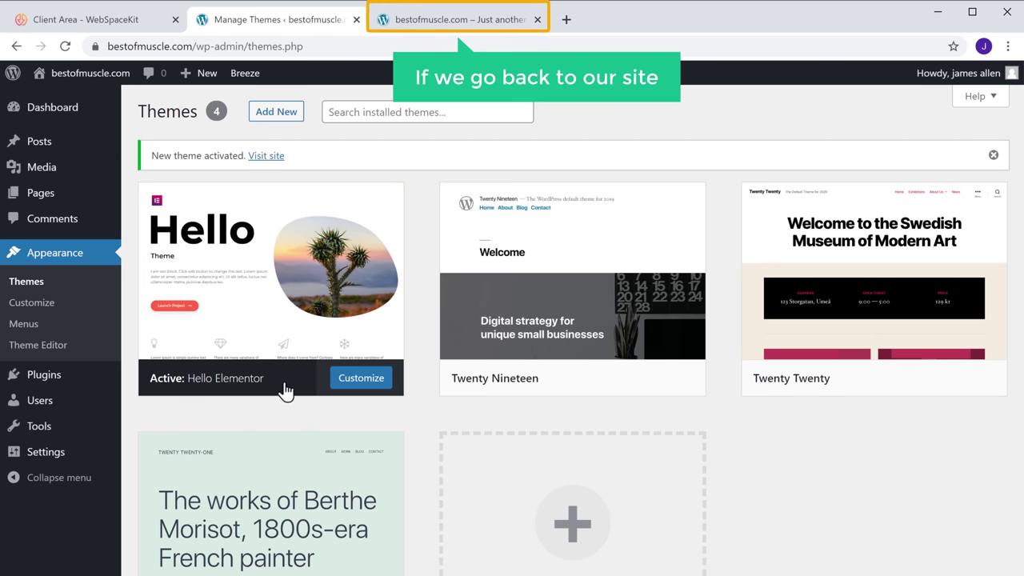
left_click(451, 32)
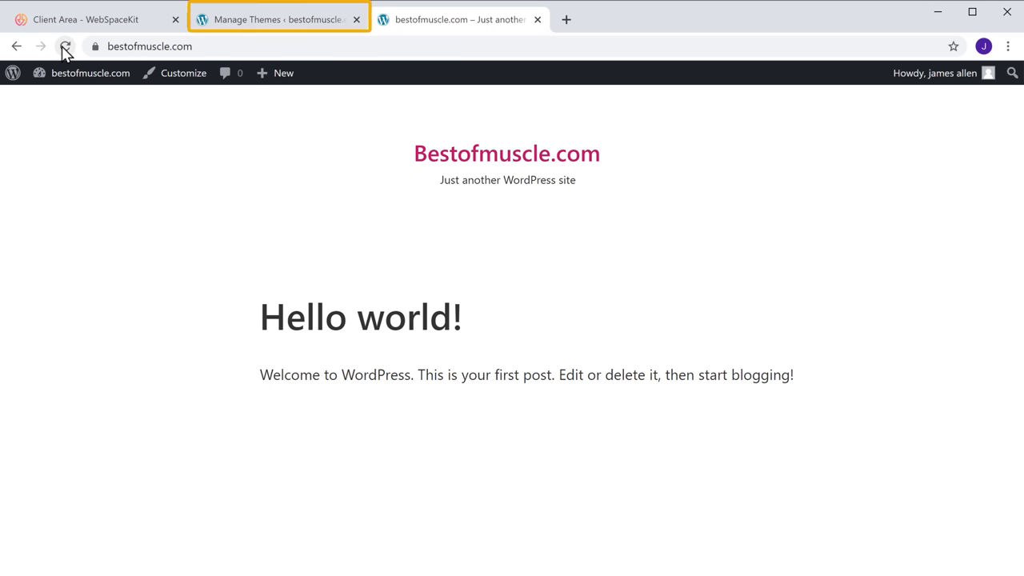
left_click(271, 27)
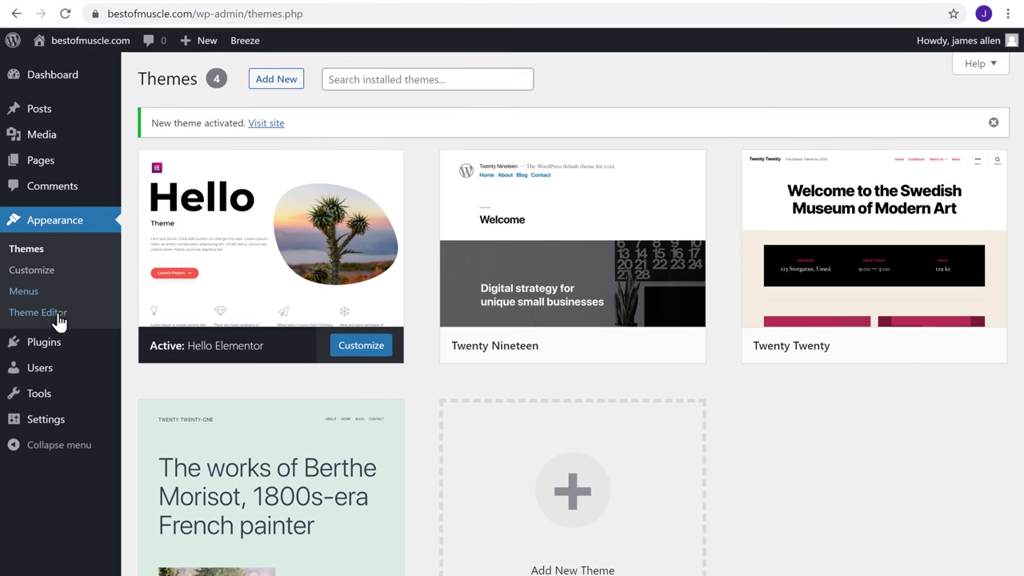
Search plugins for 'Elementor' and install Elementor Website Builder
mouse_move(42, 374)
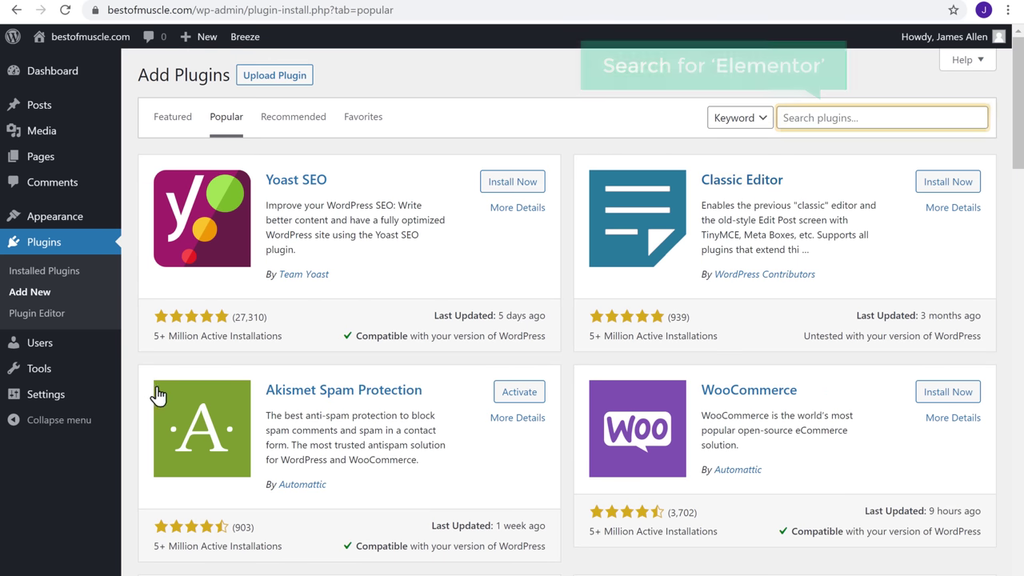
left_click(867, 117)
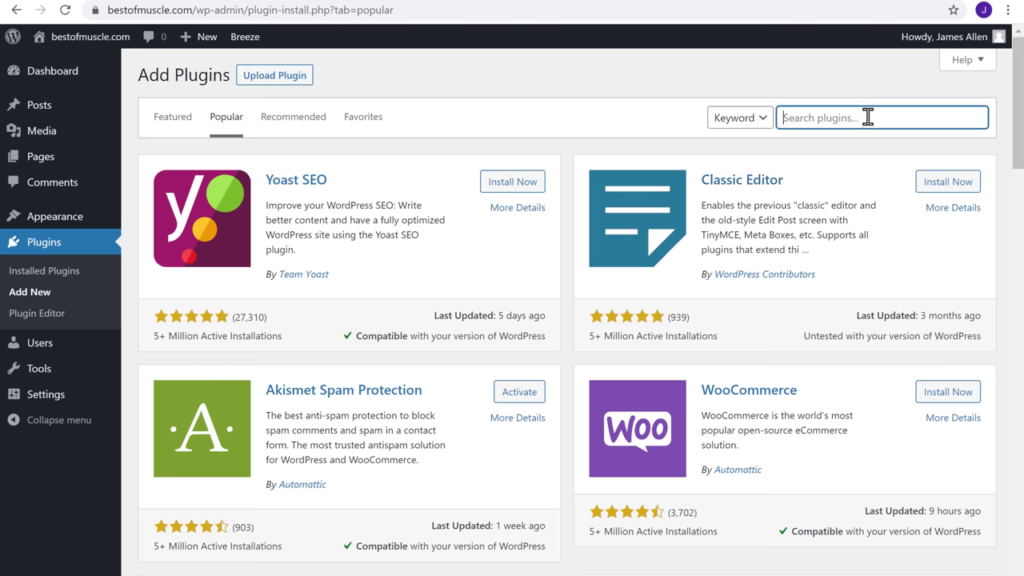
type("Elementor")
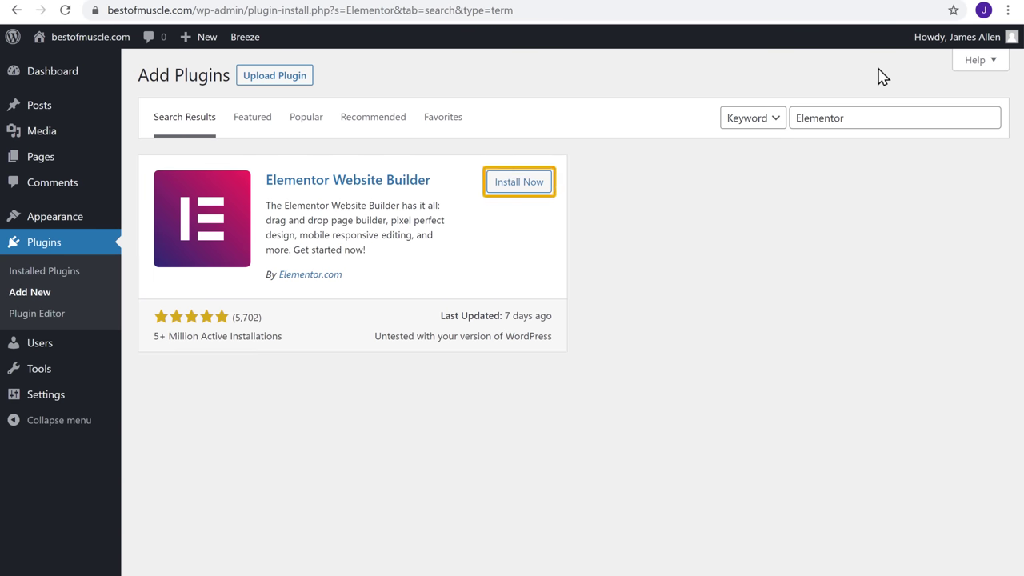
left_click(508, 186)
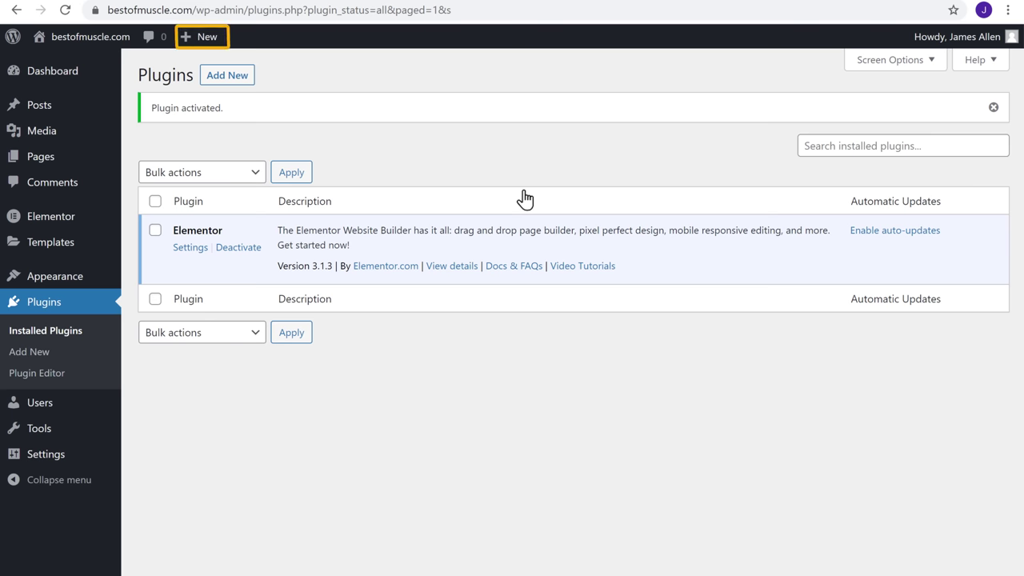
Start a new page and title it 'Fitness'
mouse_move(207, 52)
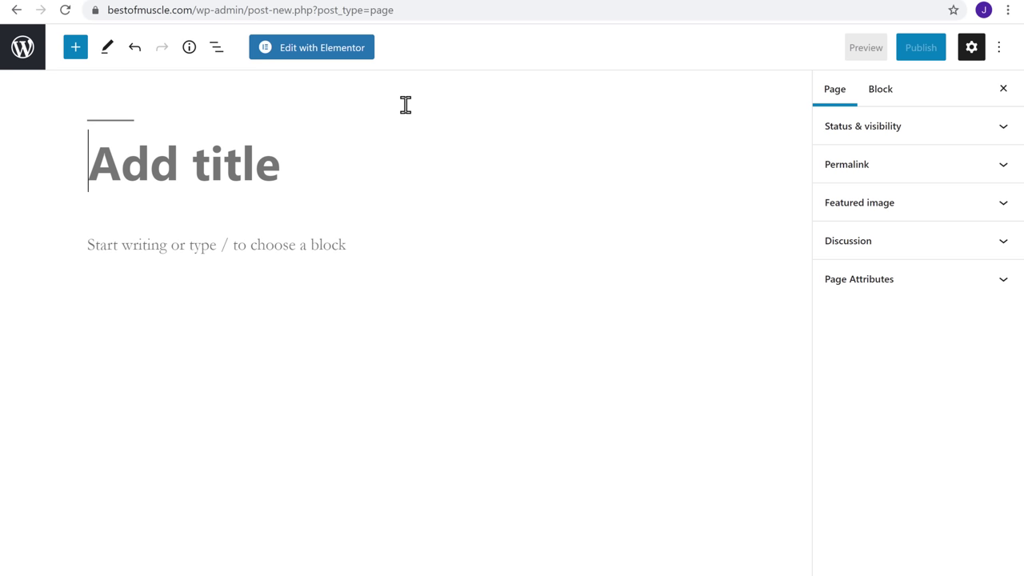
type("Fitness")
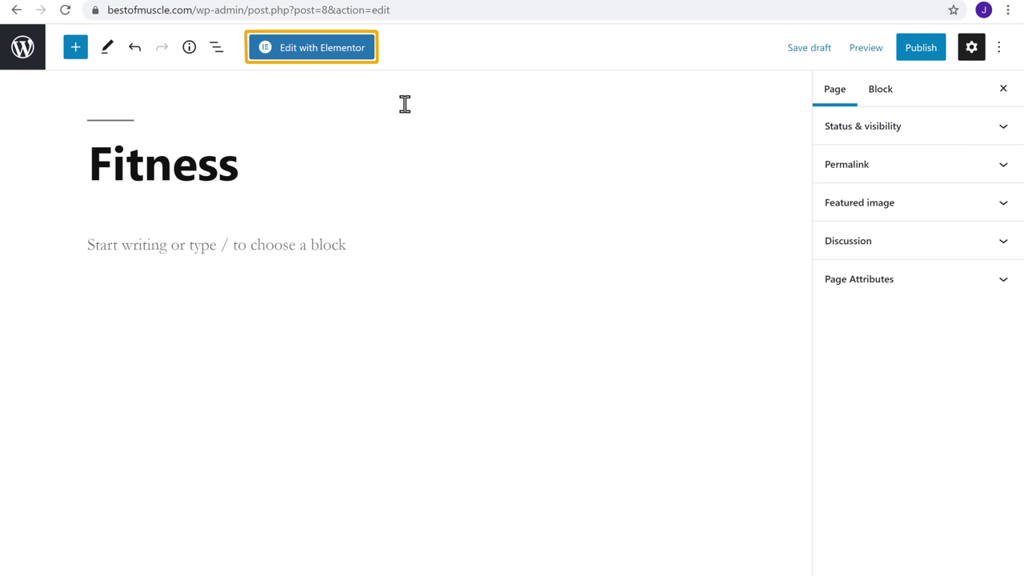
Open the Fitness page in Elementor and switch its Page Layout to Elementor Canvas
left_click(309, 59)
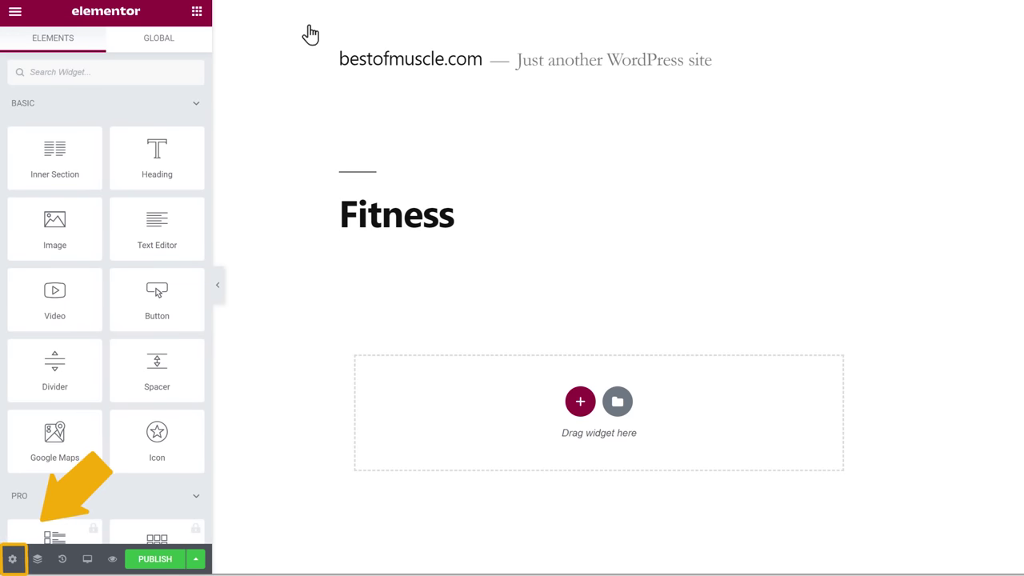
left_click(12, 557)
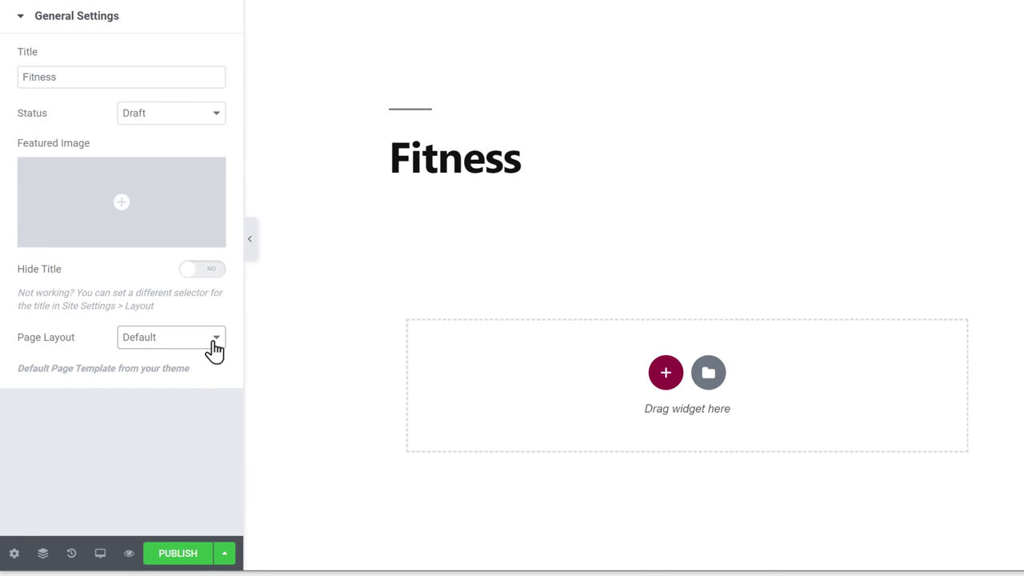
left_click(214, 343)
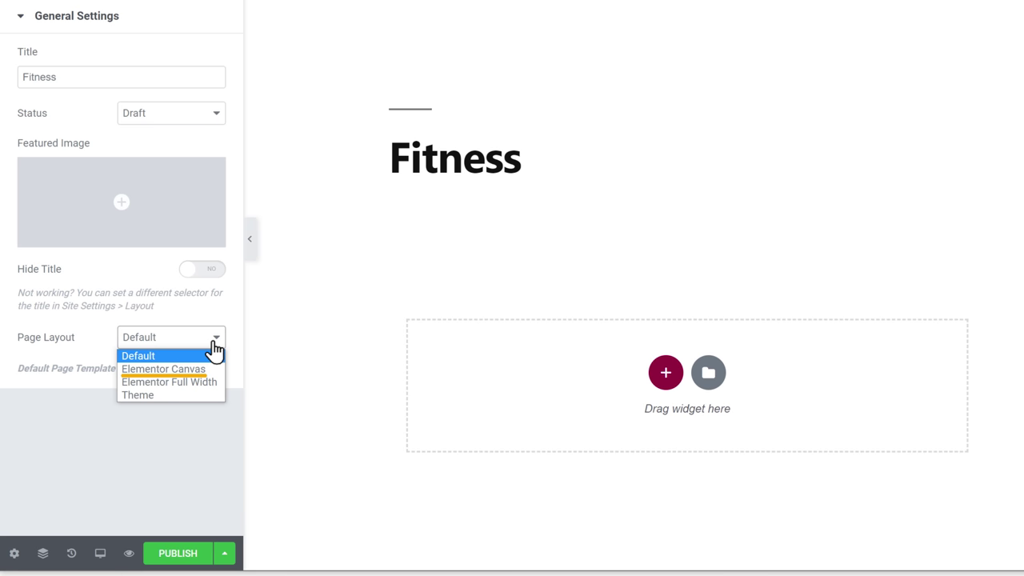
left_click(139, 369)
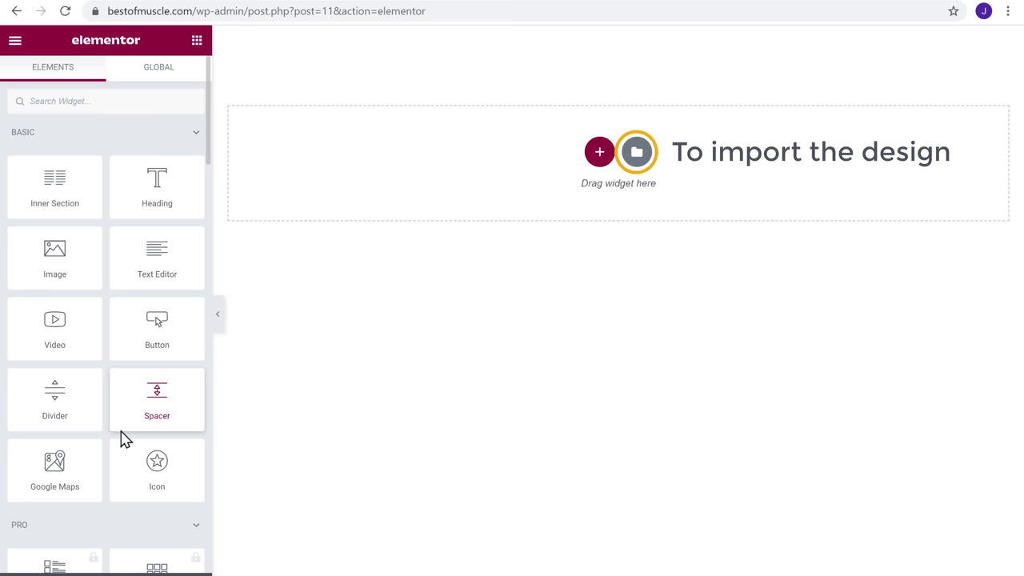
Search the template library for 'Page', preview Real Estate 2, and insert it
left_click(638, 160)
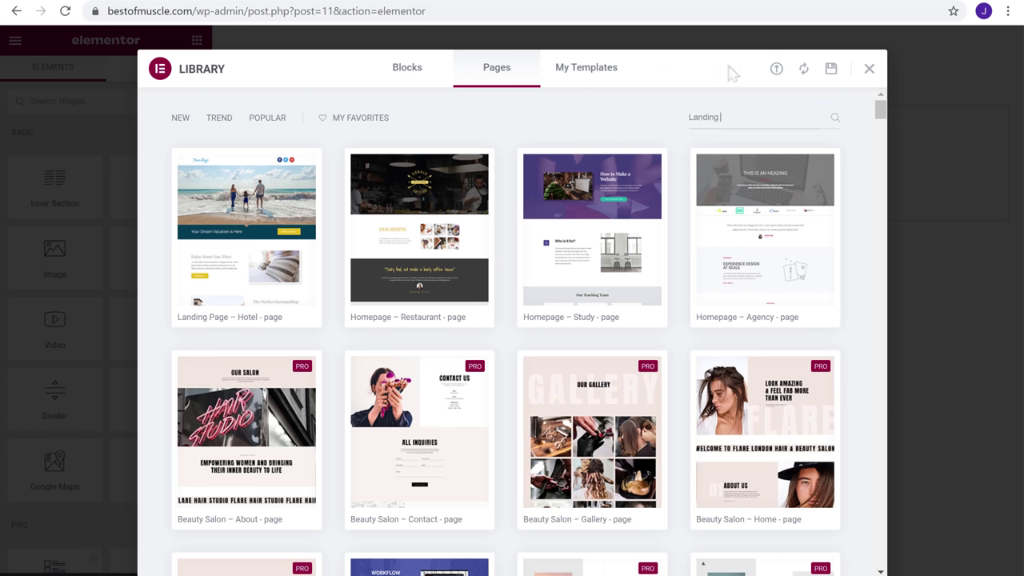
type("Page")
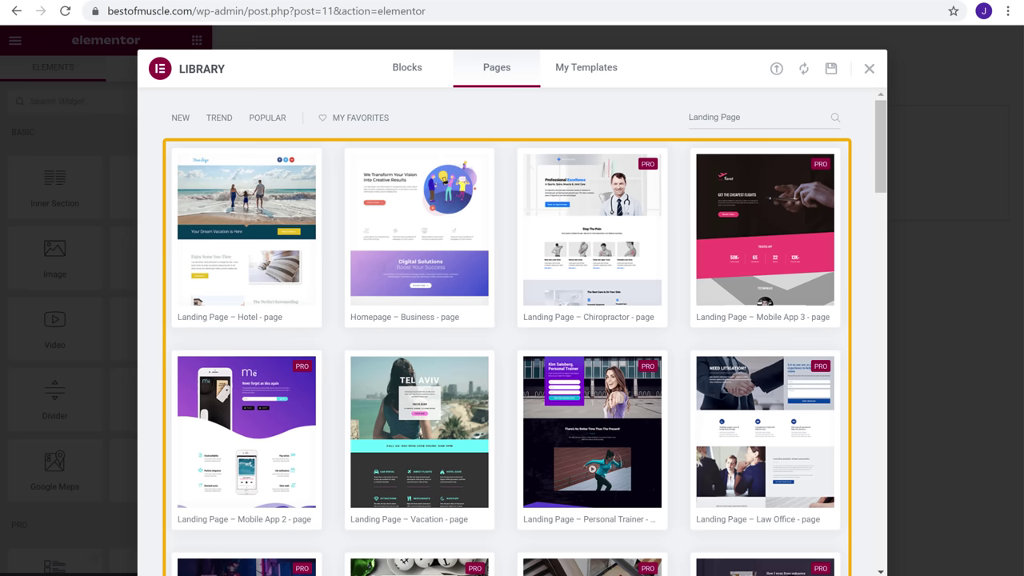
scroll(524, 336, "down", 12)
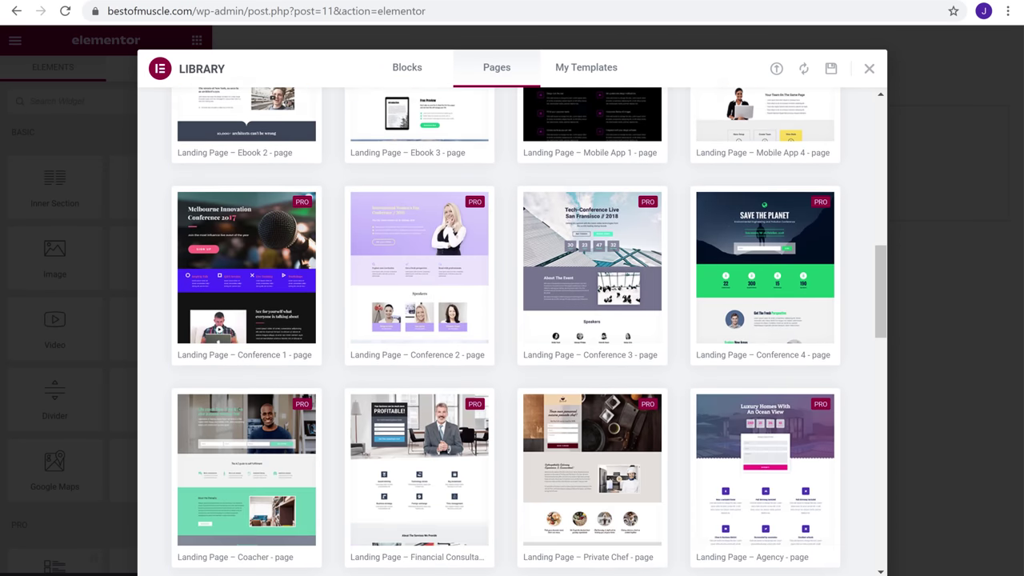
scroll(528, 331, "down", 15)
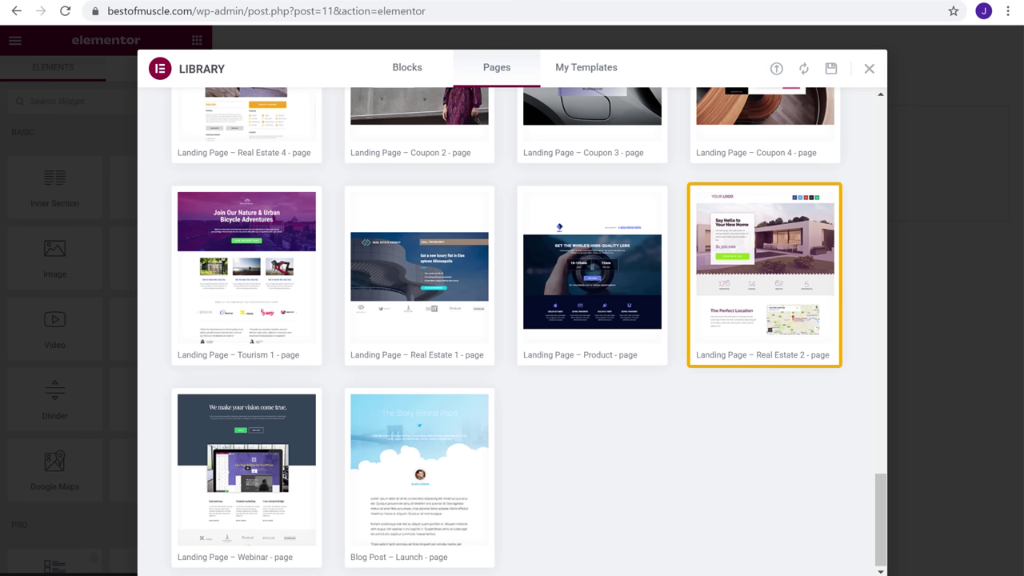
mouse_move(788, 258)
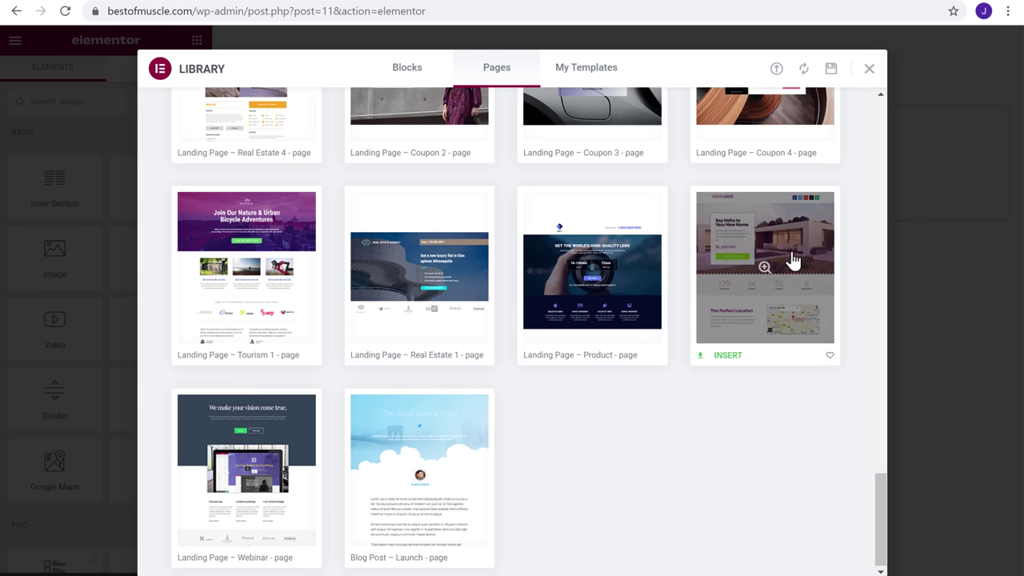
left_click(772, 288)
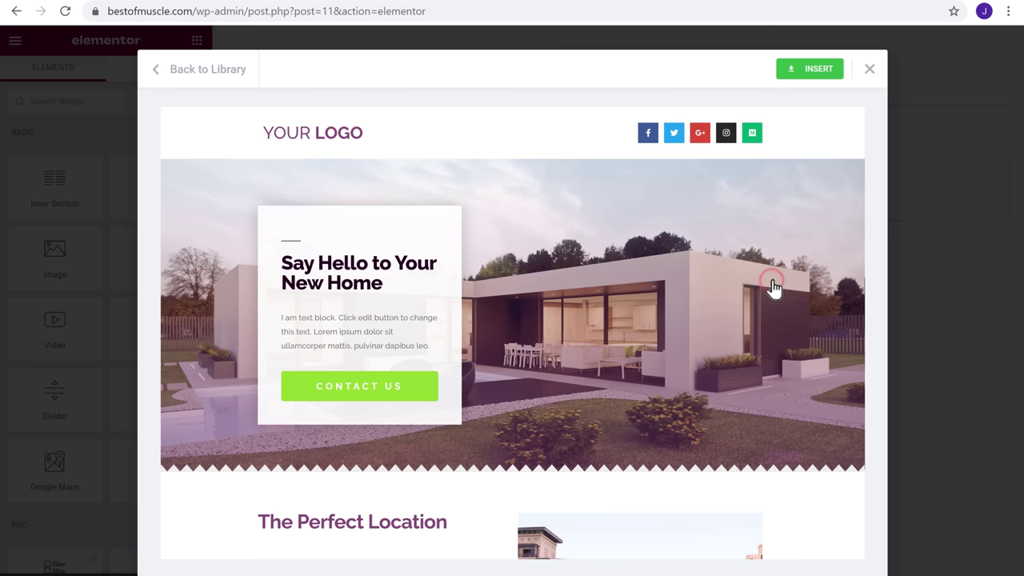
scroll(902, 281, "down", 10)
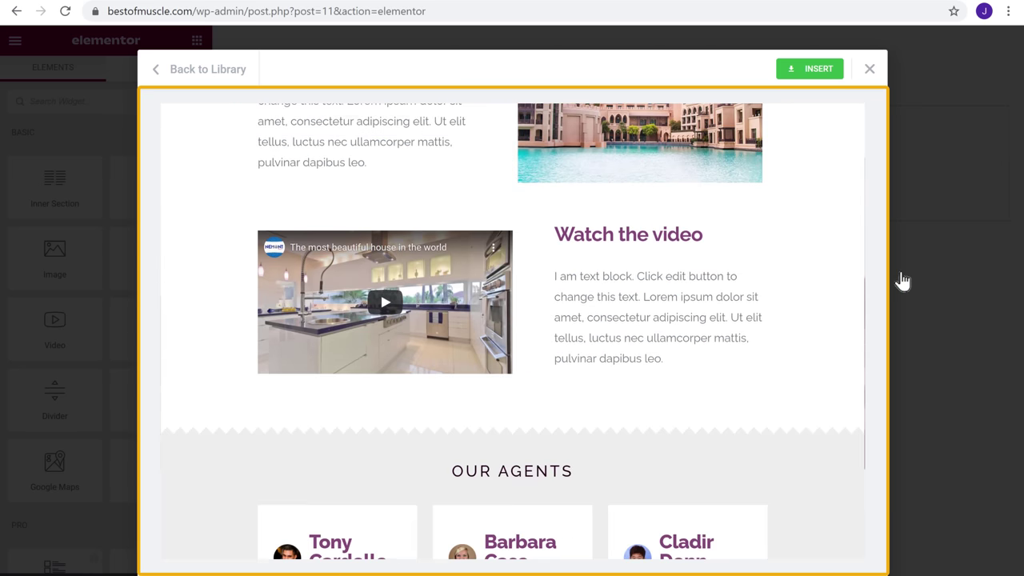
scroll(901, 280, "up", 10)
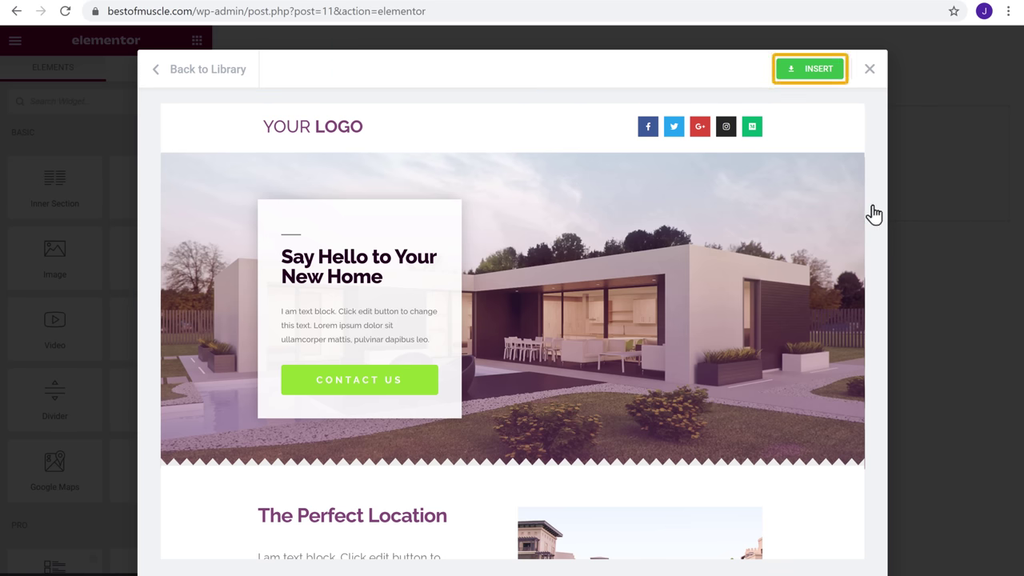
left_click(811, 70)
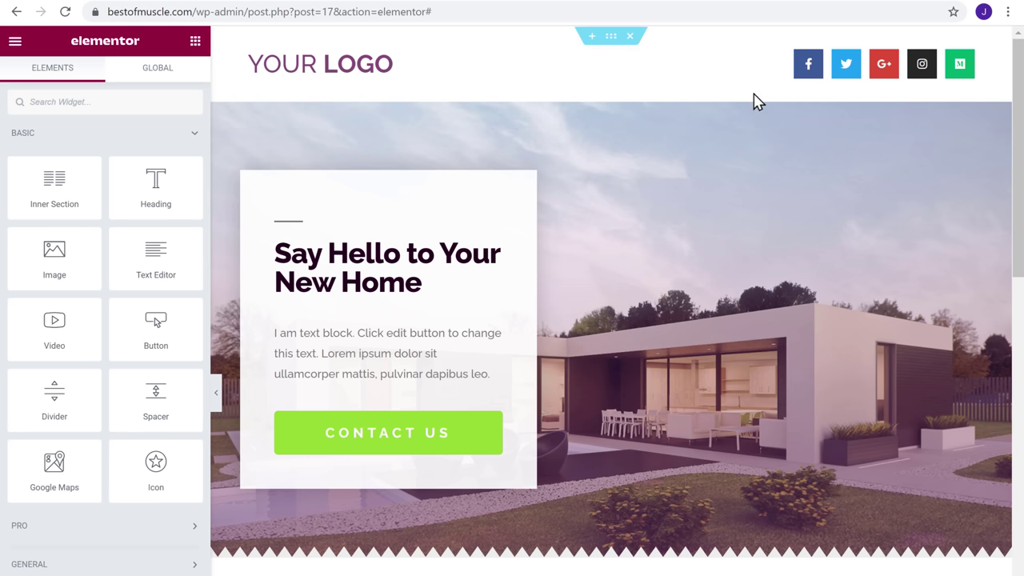
Upload the gym treadmill photo from the computer as the hero section's background image
right_click(616, 141)
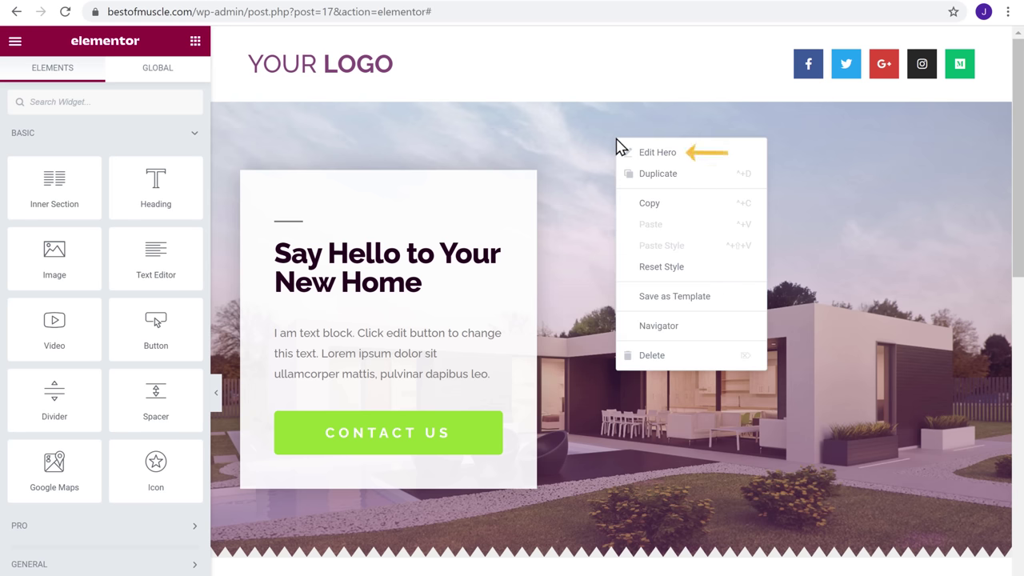
left_click(654, 160)
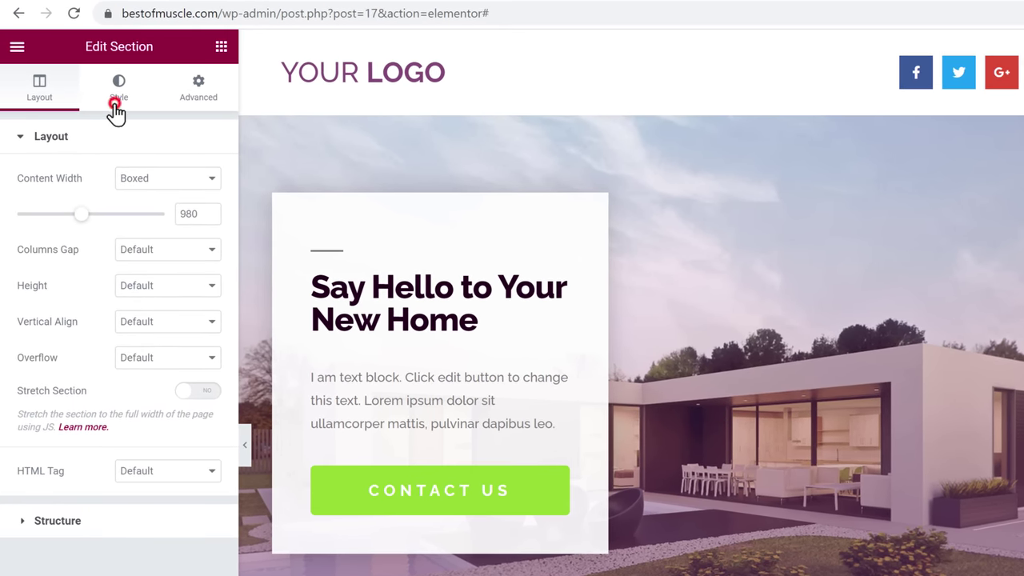
left_click(116, 111)
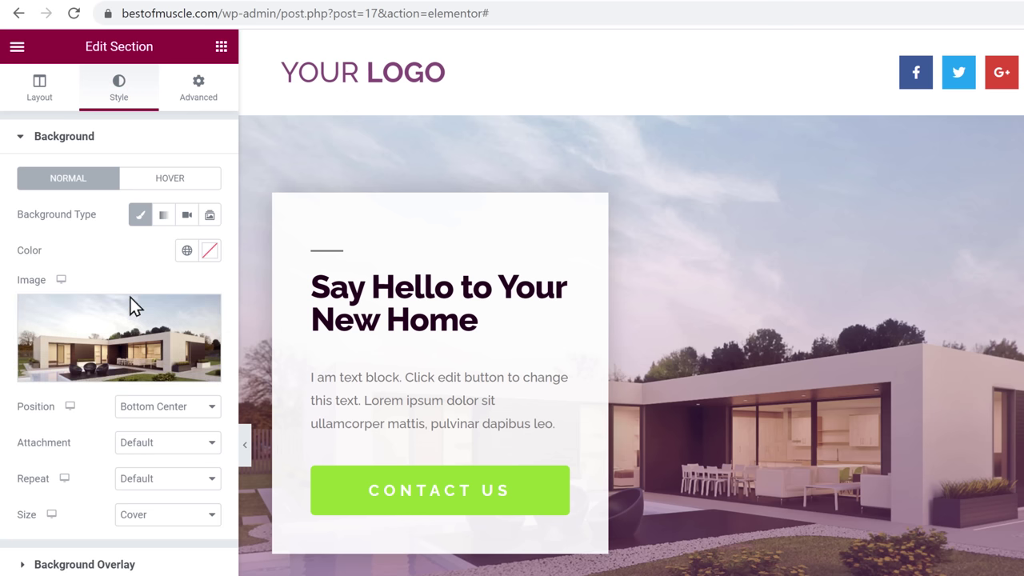
left_click(124, 354)
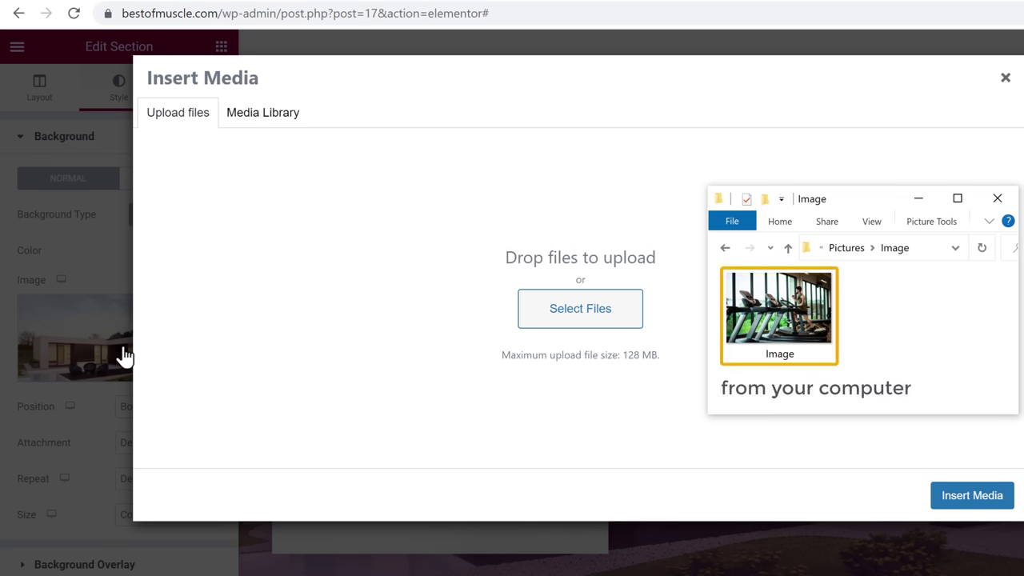
left_click_drag(768, 319, 591, 277)
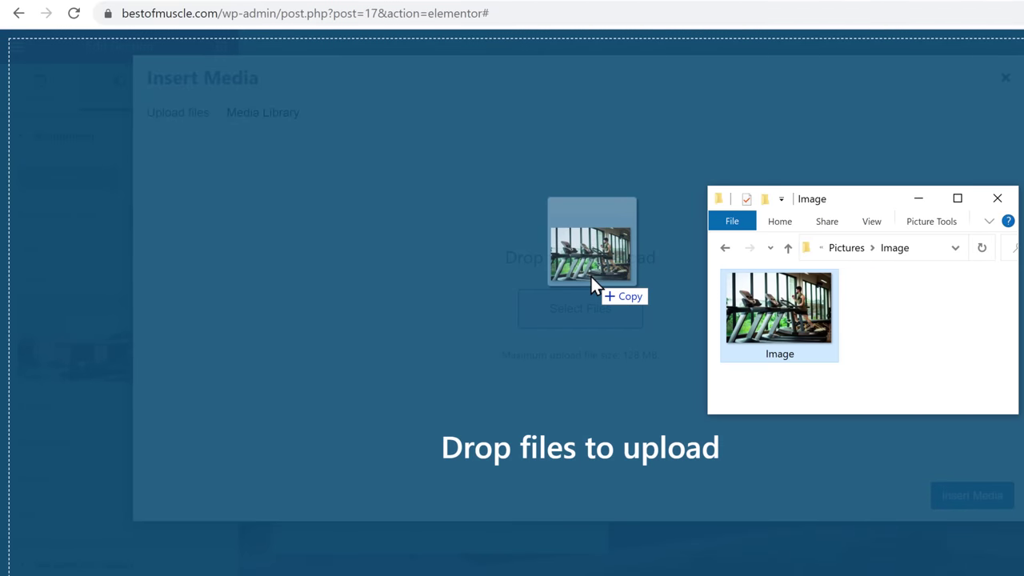
left_click_drag(591, 277, 591, 277)
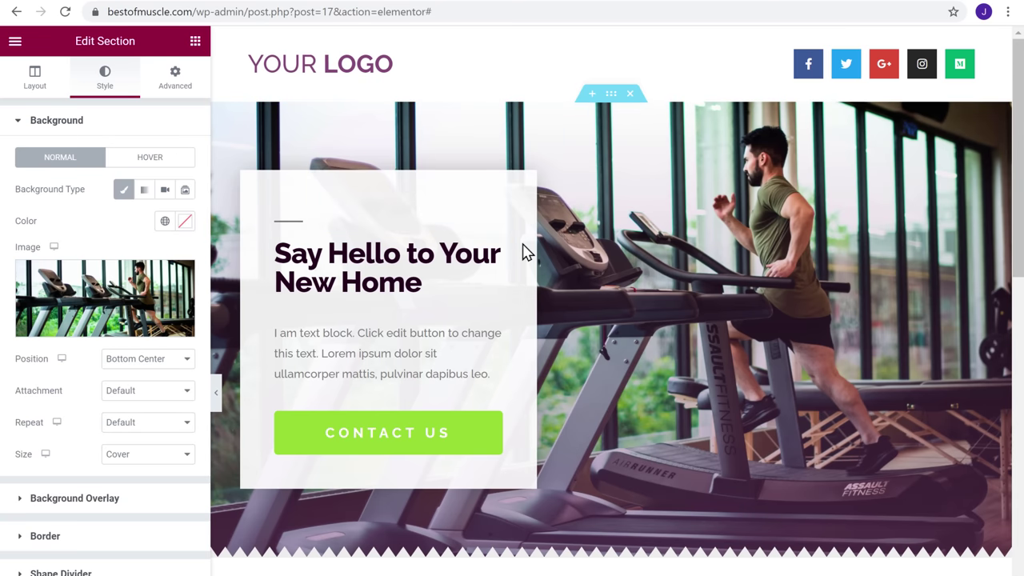
Rewrite the hero heading as 'Join our Fitness' with 'Program' on a second line
triple_click(424, 282)
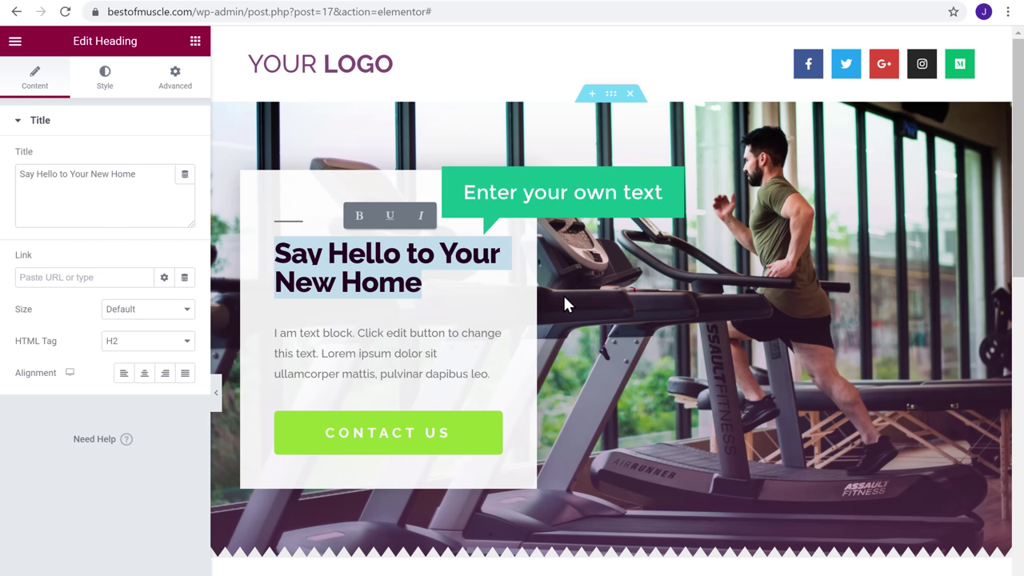
type("Join our Fitness")
key("Return")
type("Program")
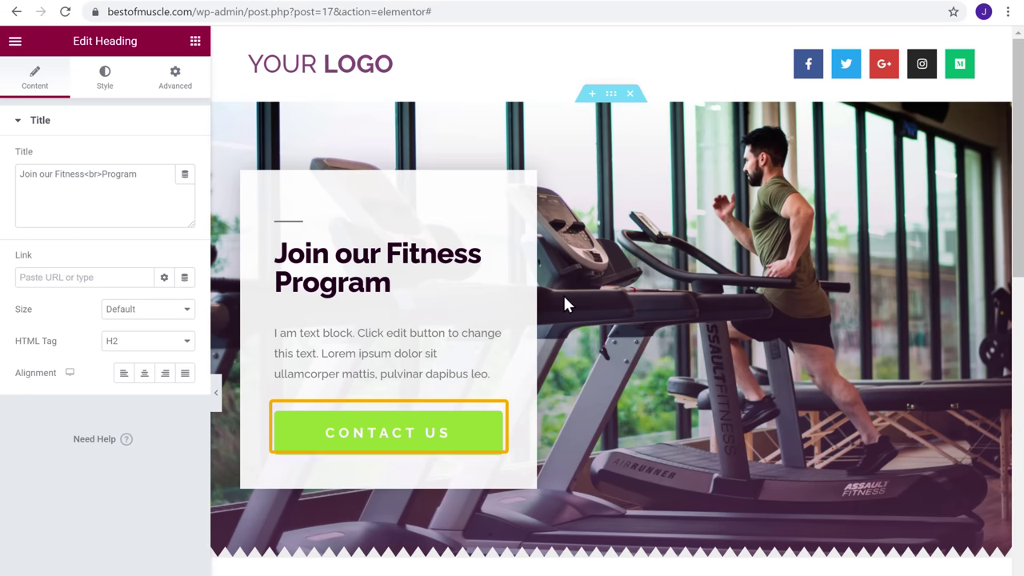
Change the Contact Us button's label to 'BOOK NOW'
left_click(452, 438)
key("ctrl+a")
type("BOOK NOw")
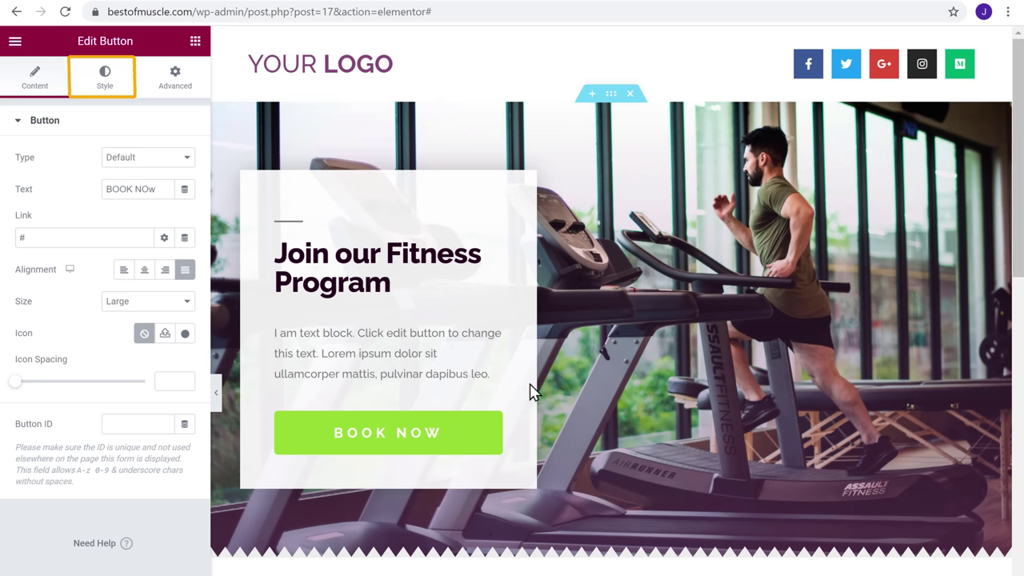
Shift the button's background color from green to orange
left_click(104, 96)
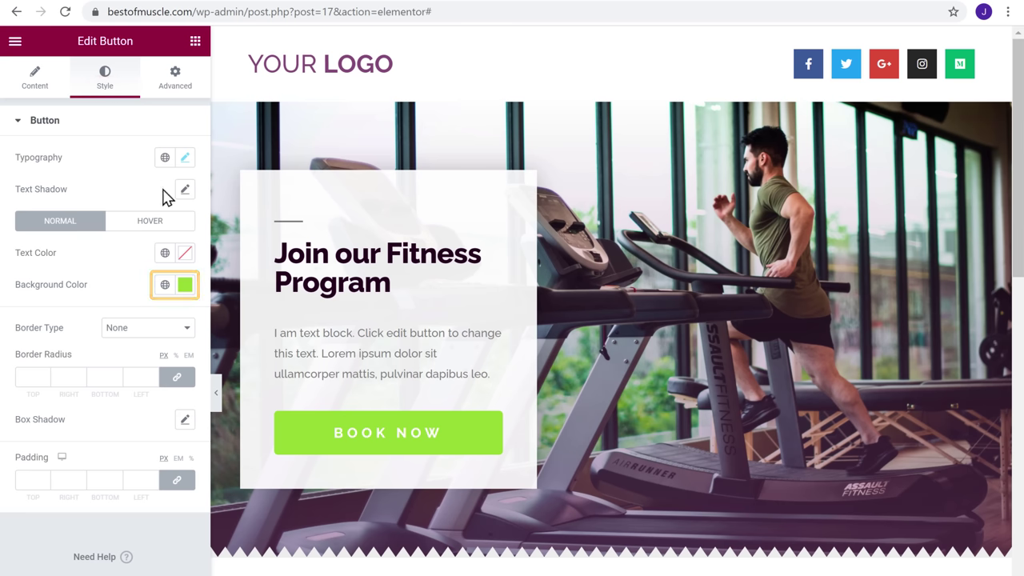
left_click(185, 286)
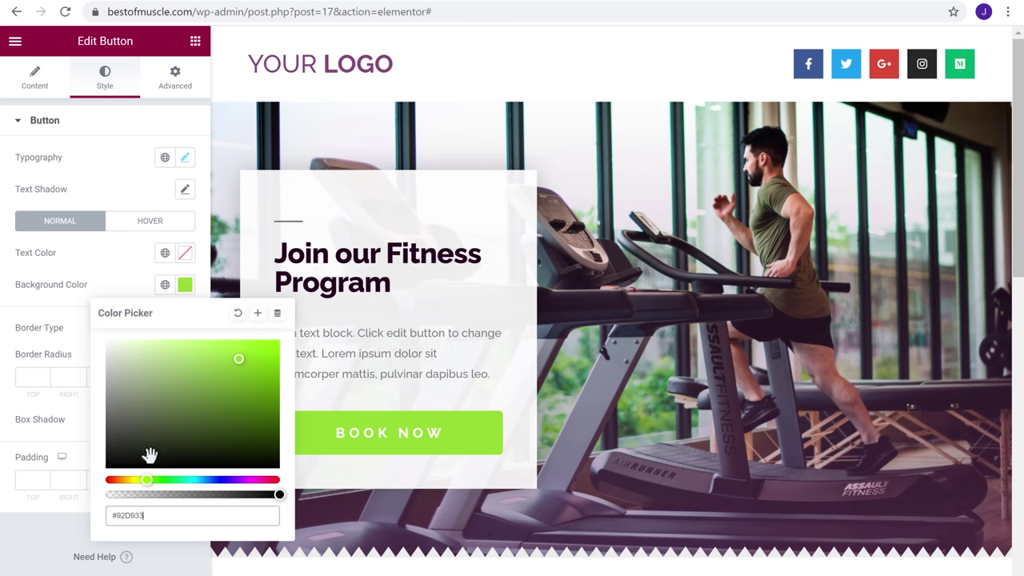
left_click_drag(141, 482, 115, 482)
key("Escape")
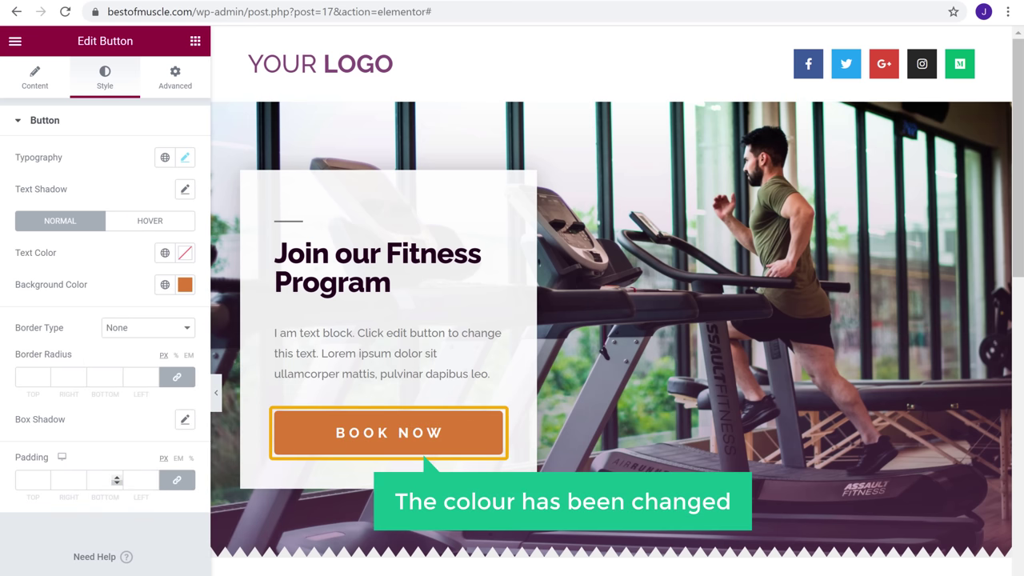
scroll(418, 444, "down", 7)
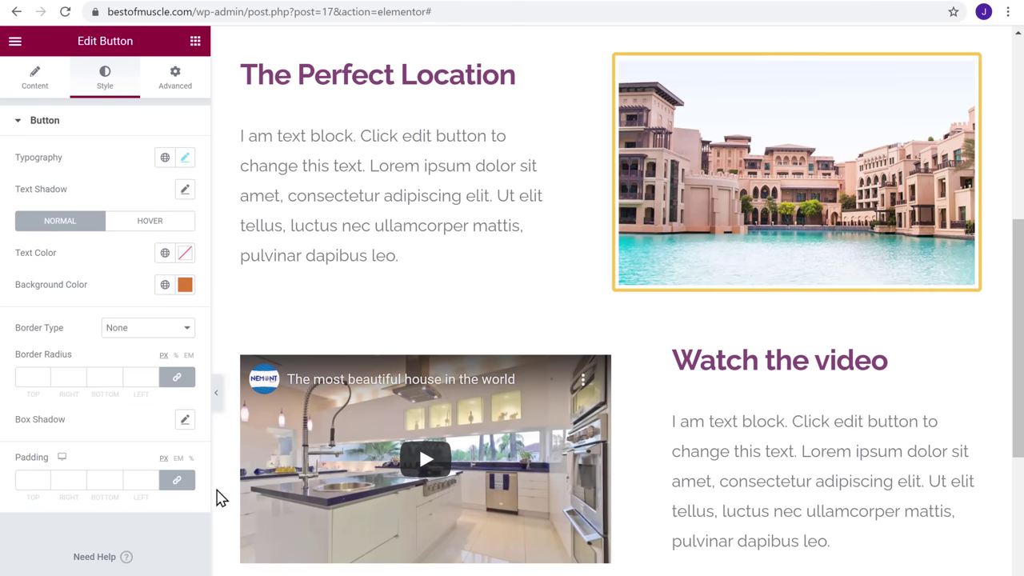
Replace The Perfect Location's palace image with the cyclist photo uploaded from the computer
left_click(778, 179)
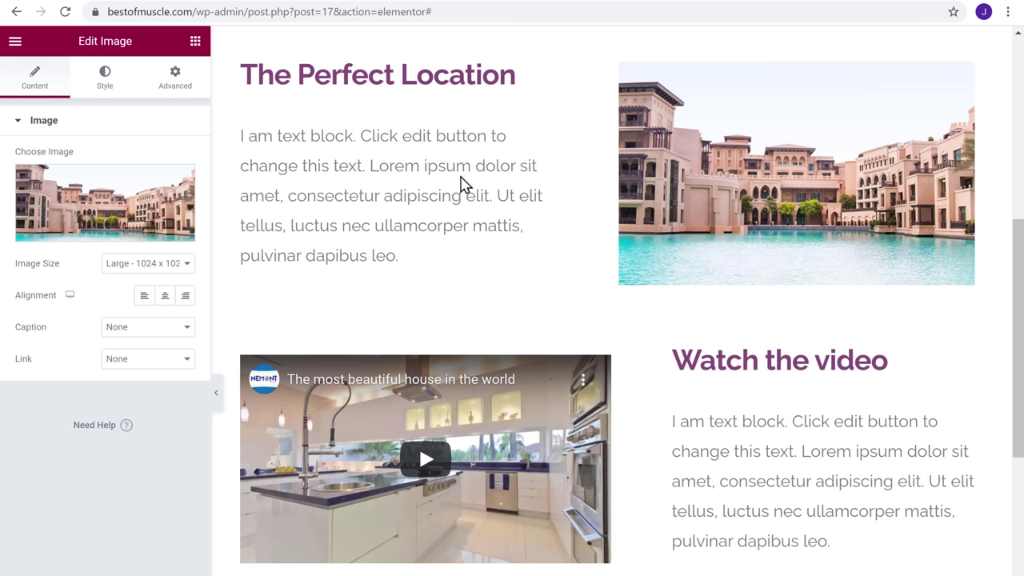
left_click(89, 204)
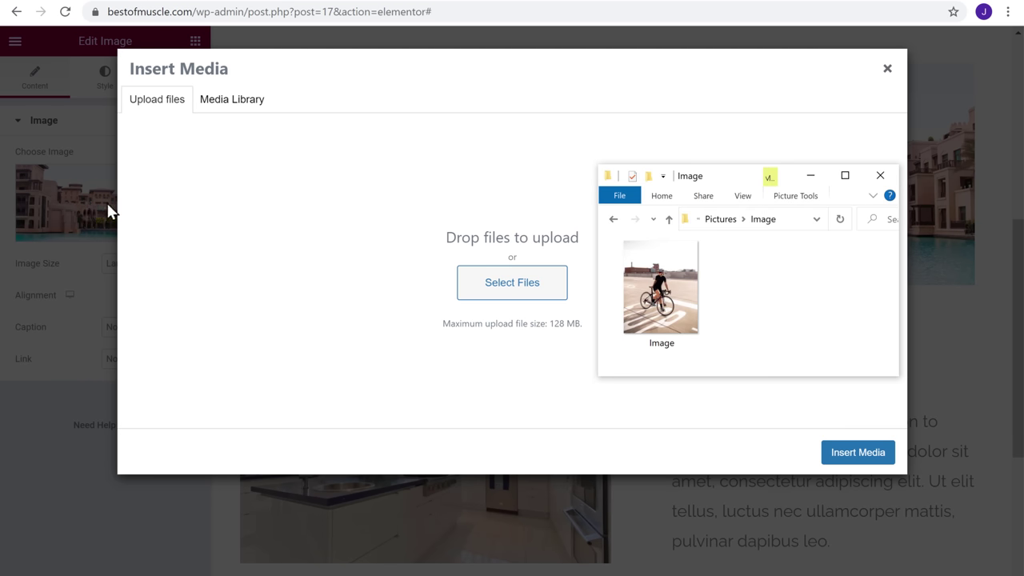
left_click(660, 288)
left_click_drag(660, 288, 510, 245)
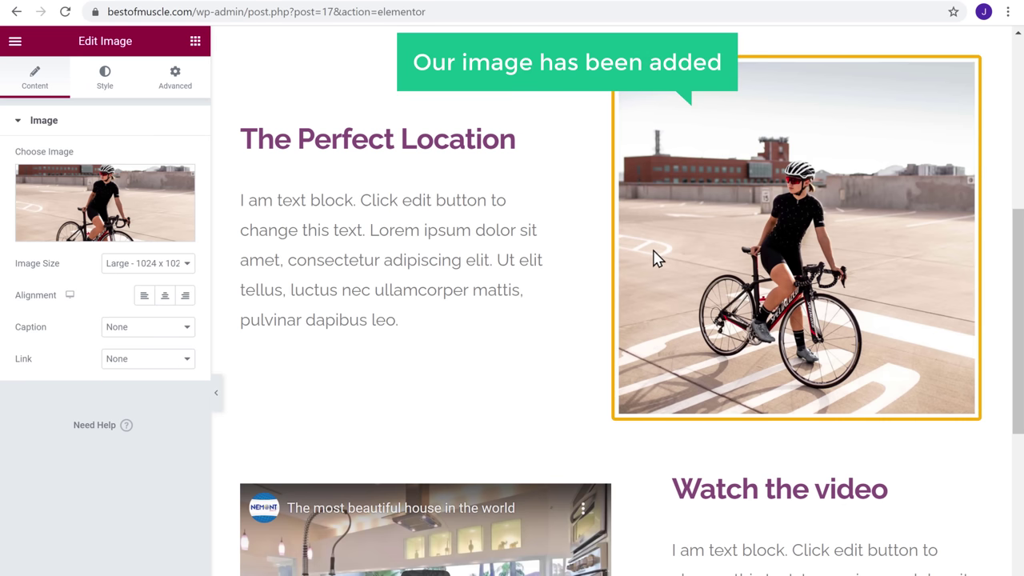
scroll(653, 257, "down", 5)
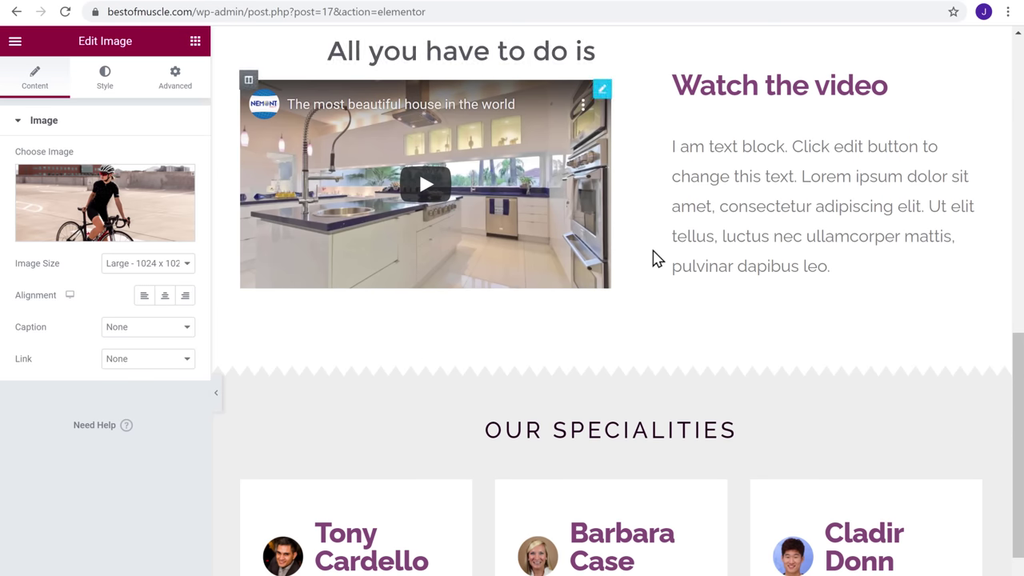
Set the video source to Self Hosted and upload the 10 Minute Home Workout video
right_click(598, 100)
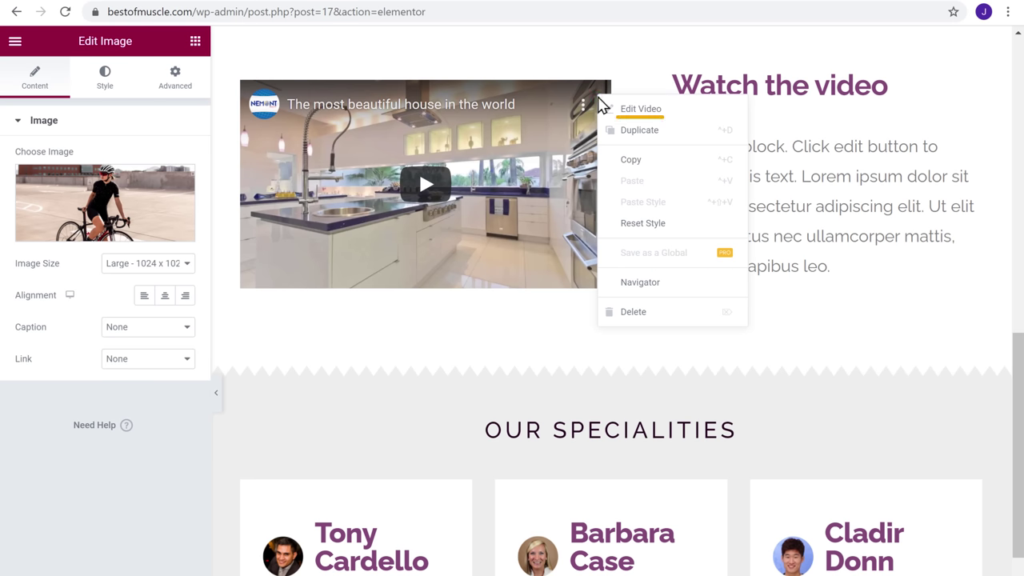
left_click(632, 120)
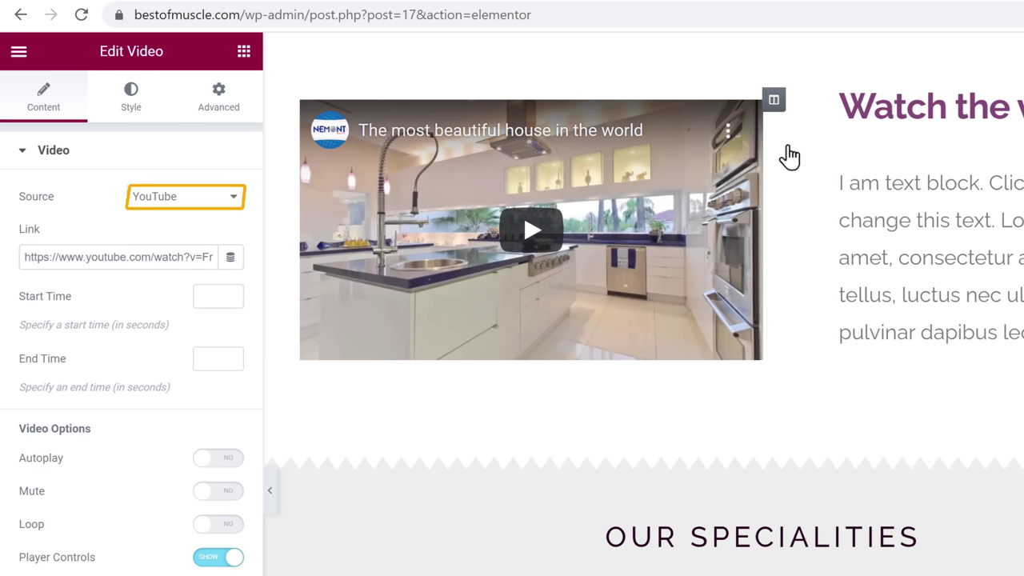
left_click(234, 201)
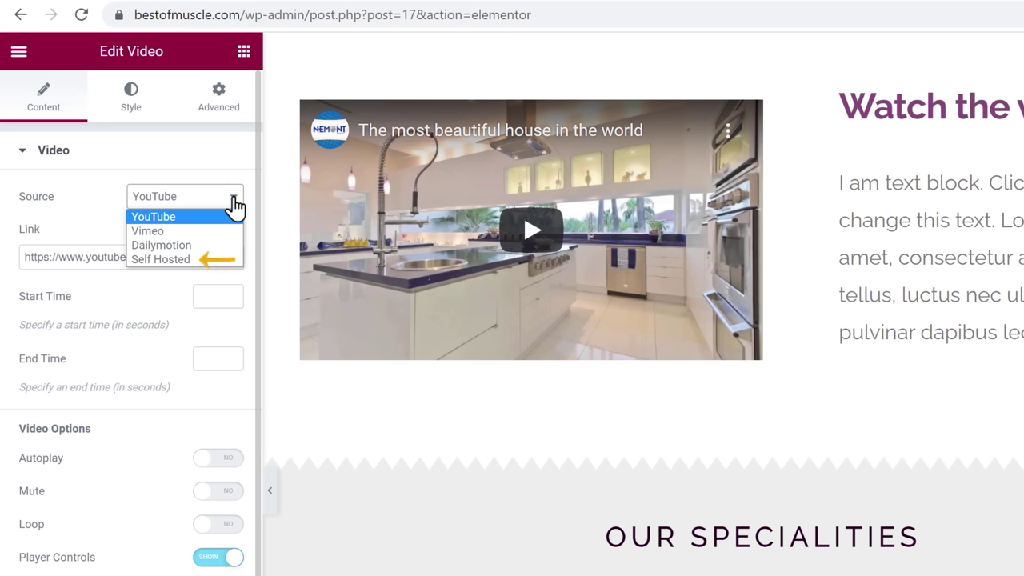
left_click(142, 261)
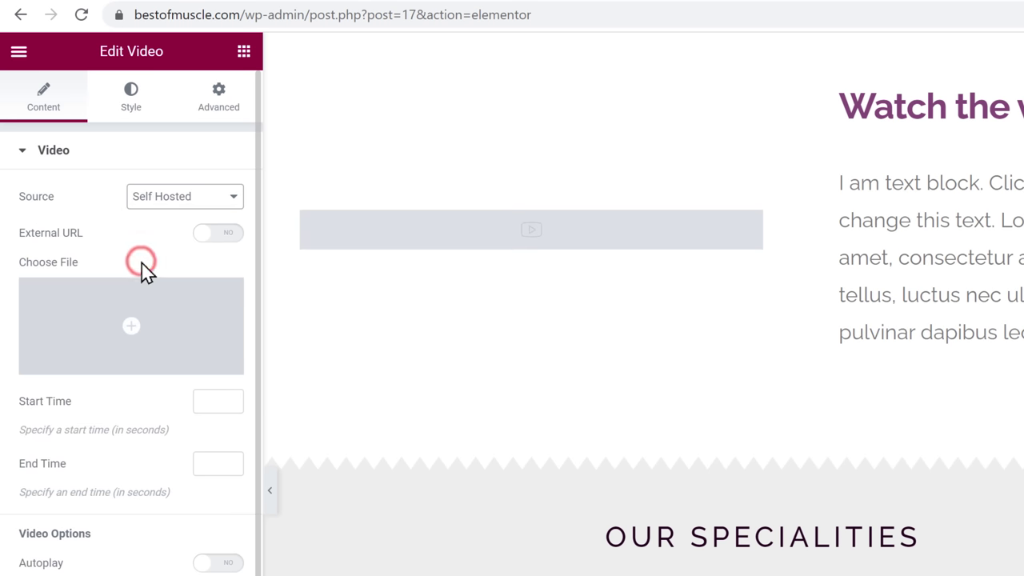
left_click(132, 342)
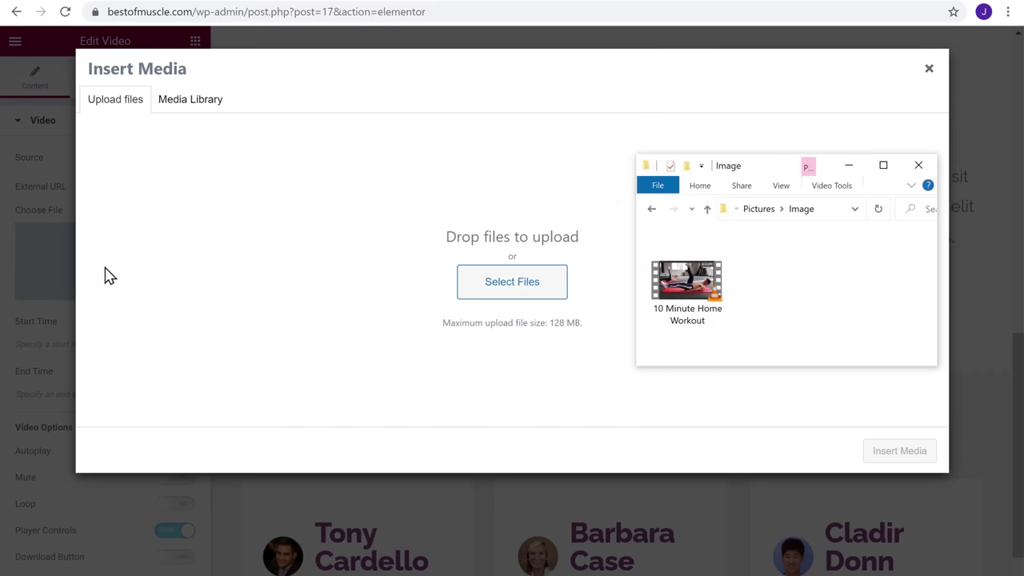
left_click_drag(686, 280, 502, 248)
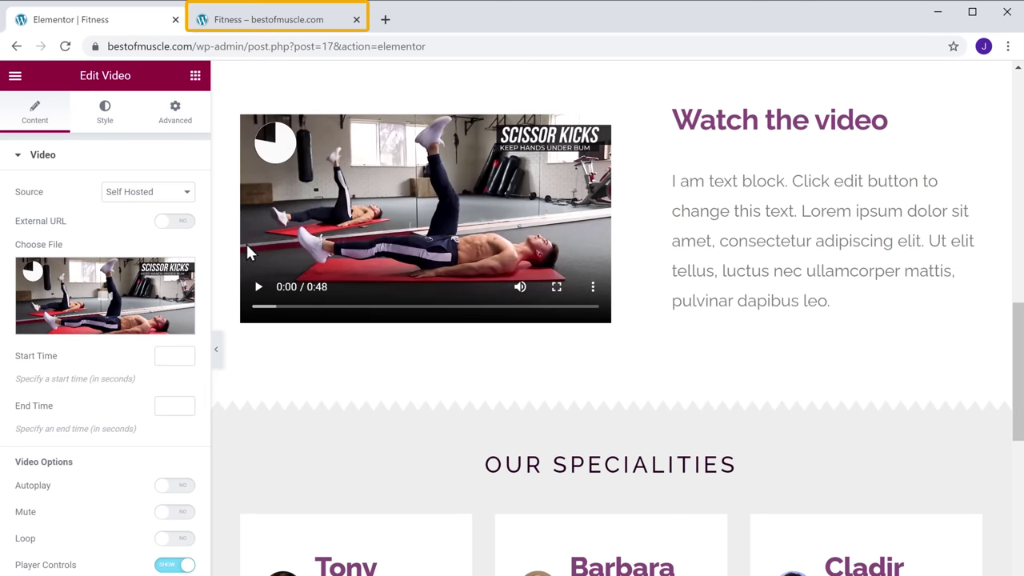
Reload the live Fitness page and scroll to confirm the treadmill hero, orange BOOK NOW button, cyclist photo and Scissor Kicks video
left_click(275, 22)
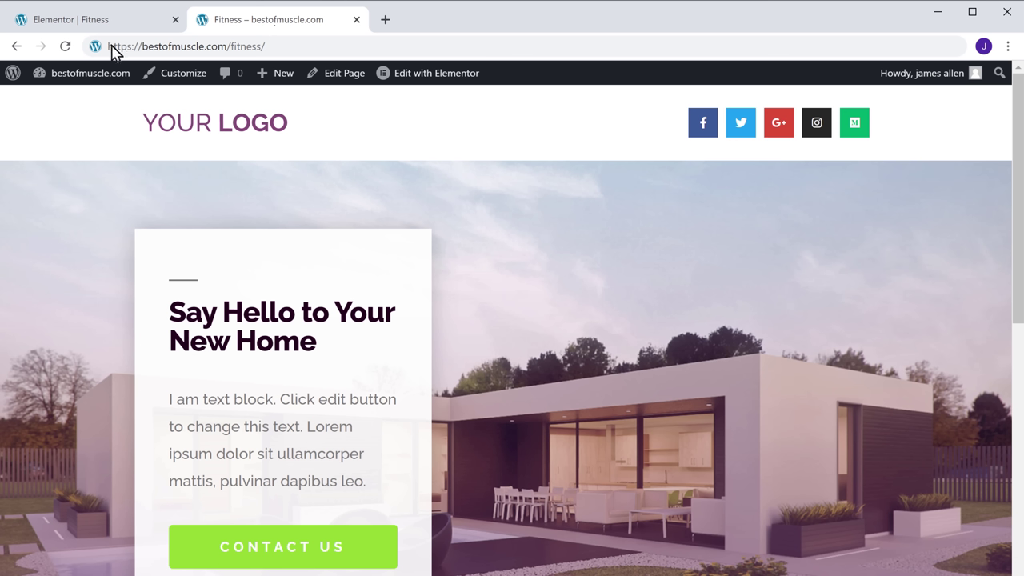
left_click(64, 50)
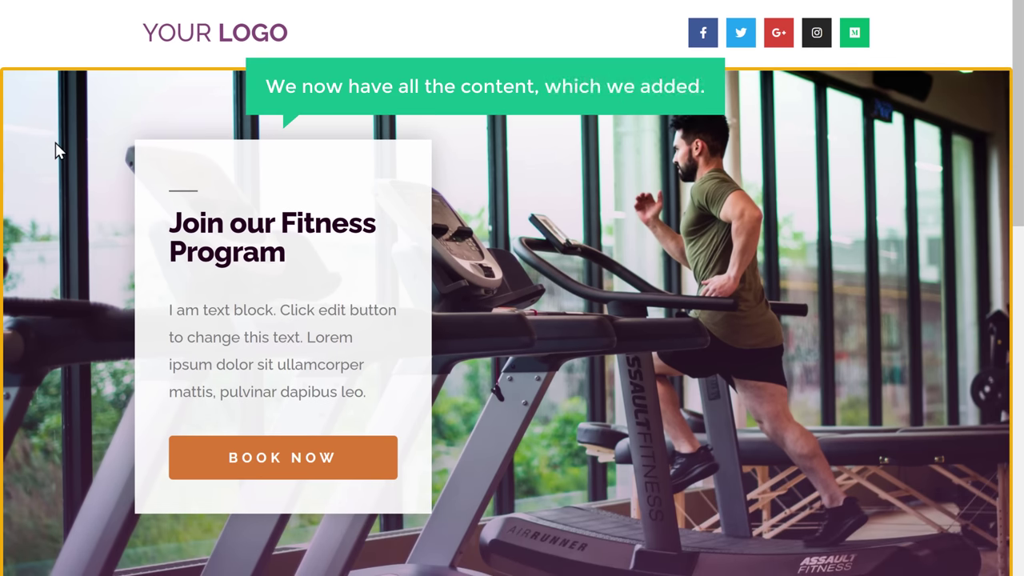
scroll(56, 148, "down", 9)
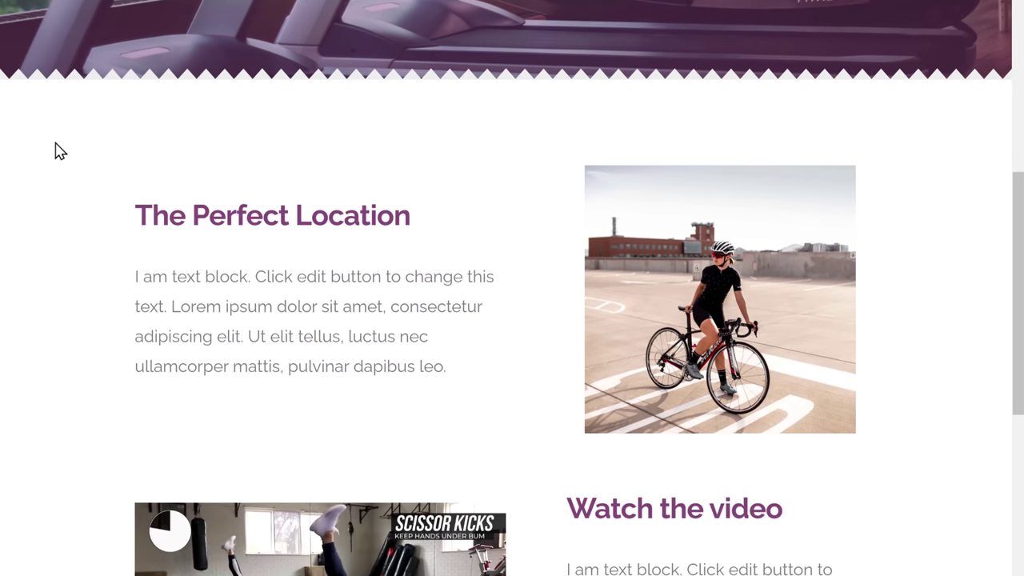
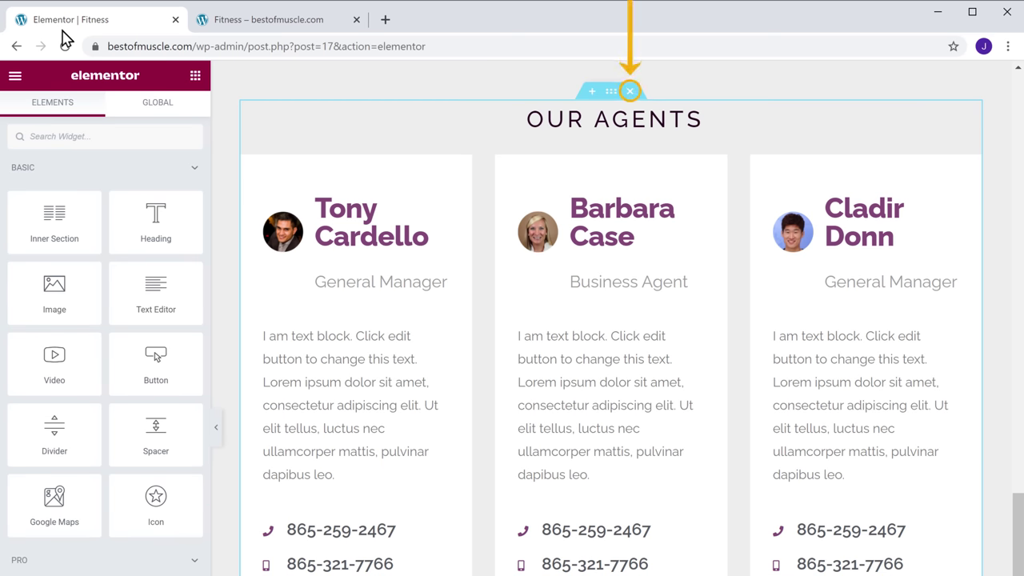
Delete the Our Agents section and insert the bicycle About Company block from the Library's About blocks
left_click(631, 93)
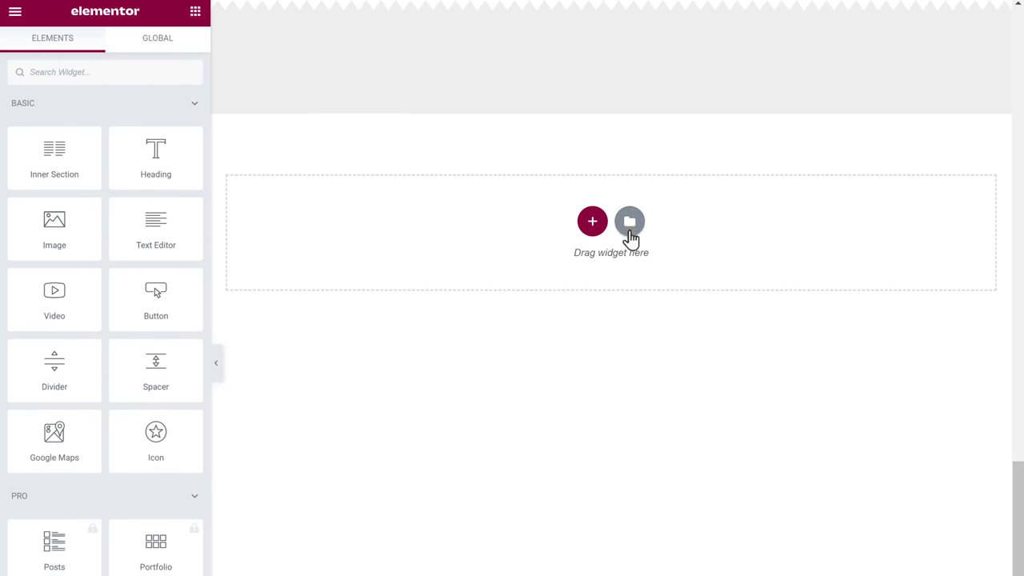
left_click(630, 236)
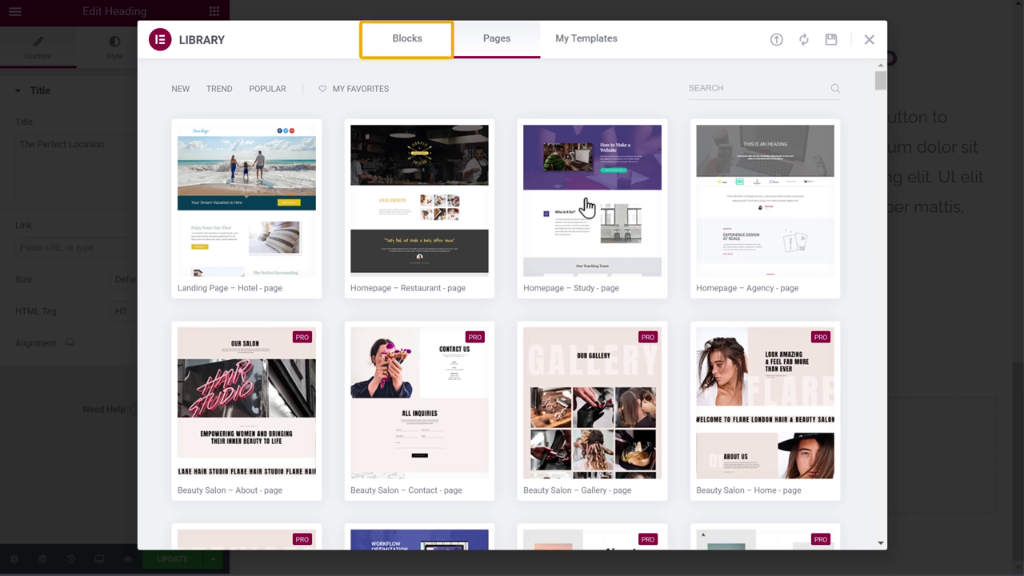
left_click(407, 53)
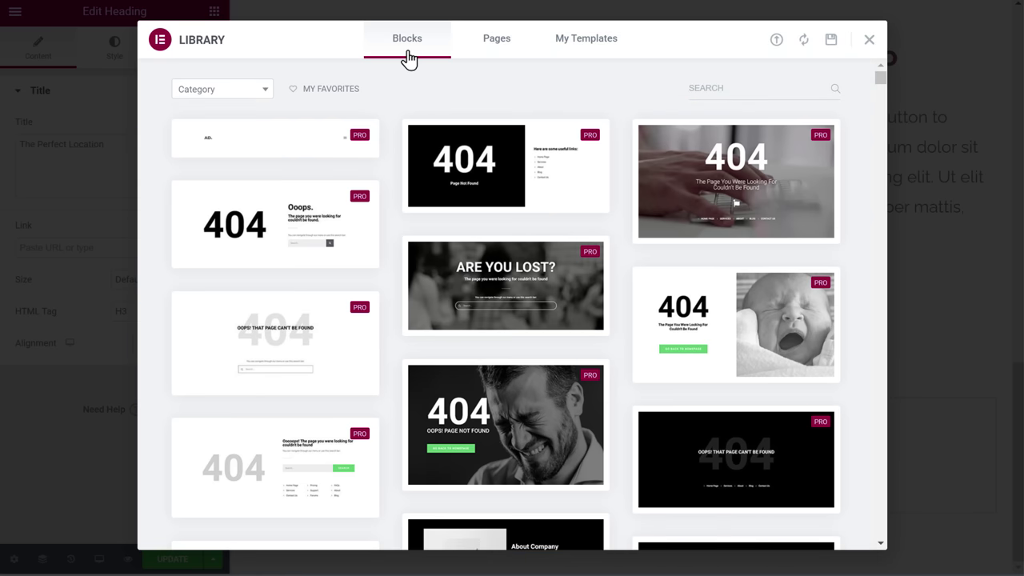
left_click(267, 92)
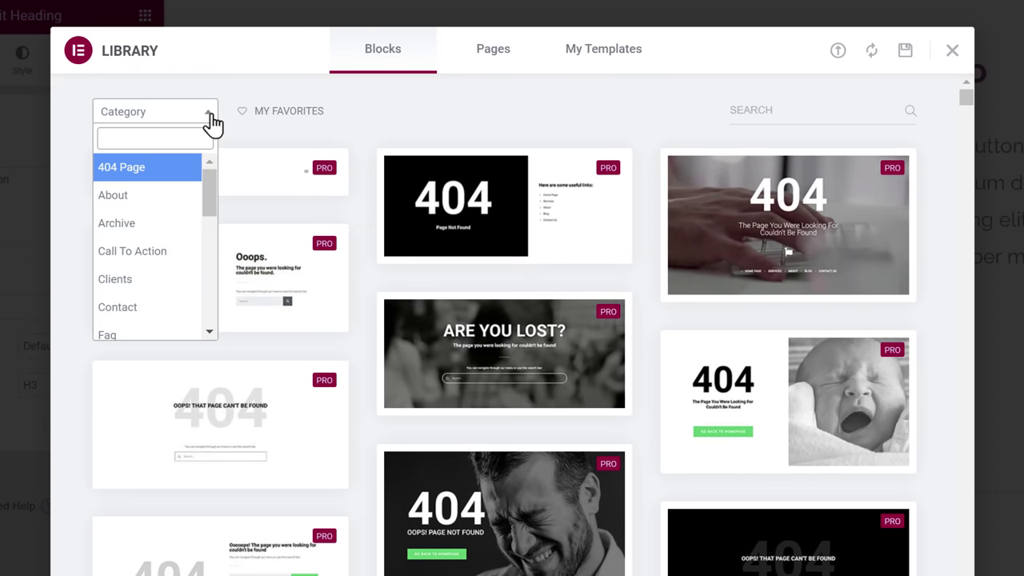
left_click_drag(211, 186, 212, 192)
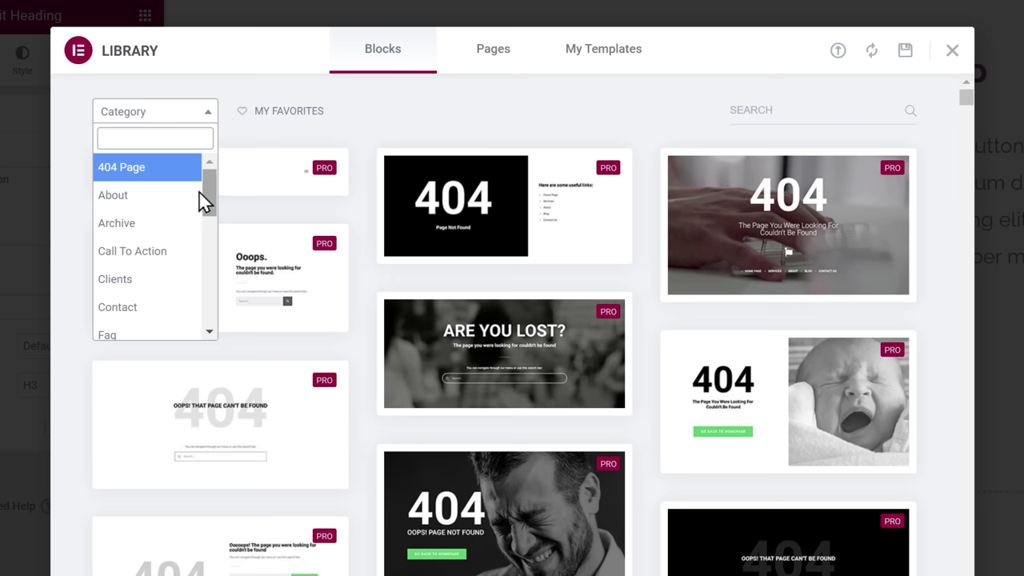
left_click(115, 200)
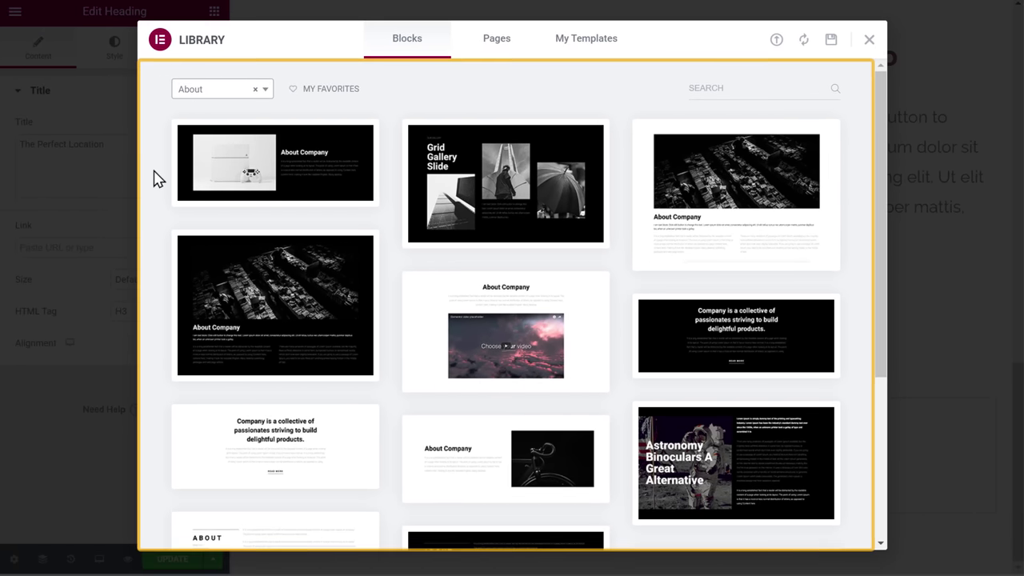
scroll(157, 179, "down", 4)
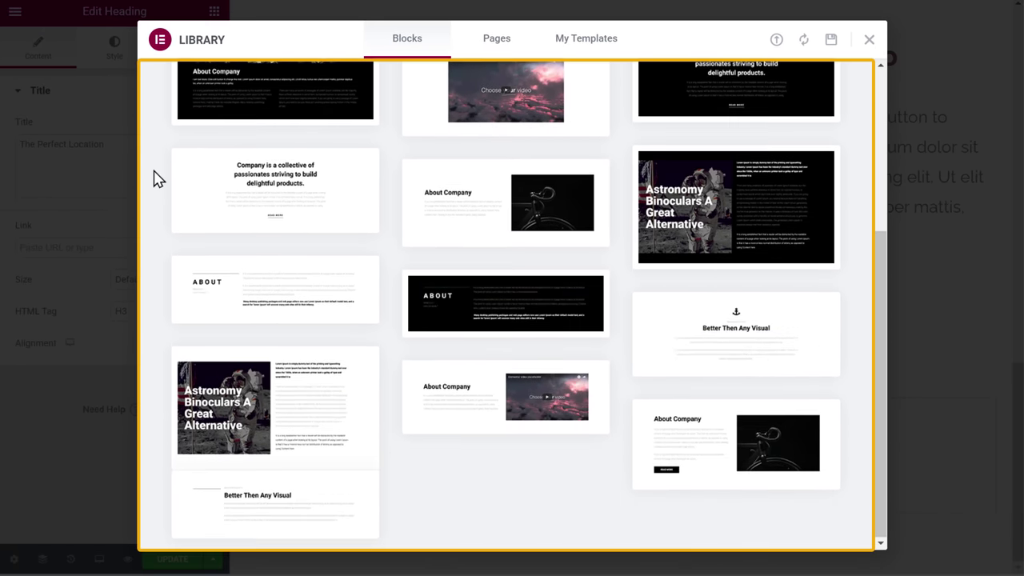
scroll(158, 180, "up", 5)
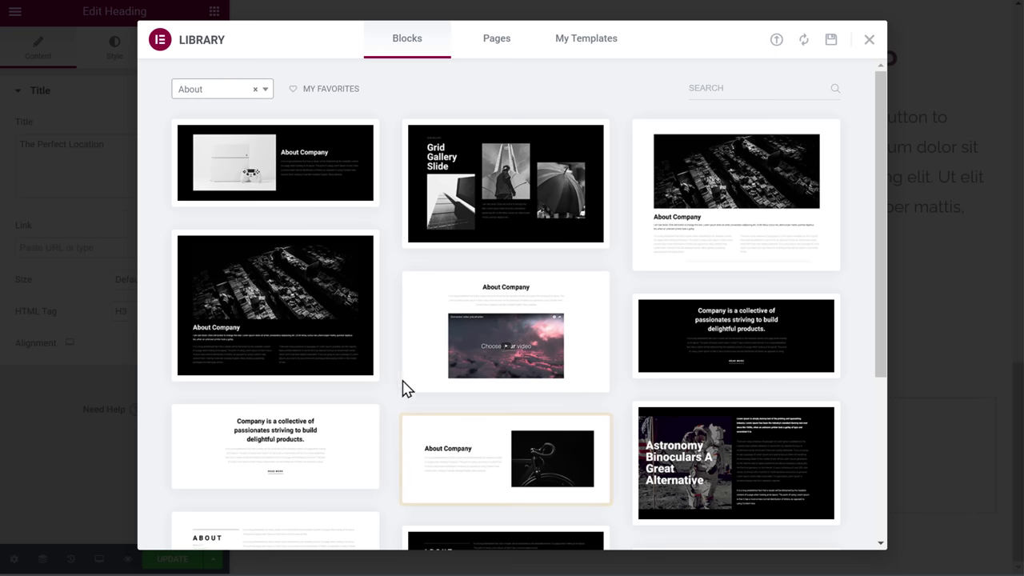
mouse_move(494, 465)
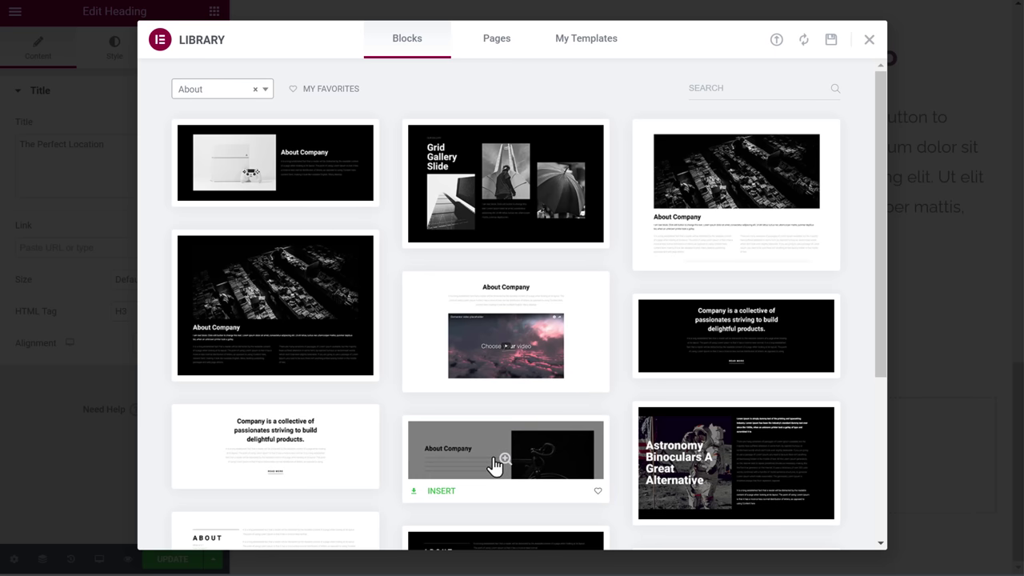
left_click(438, 499)
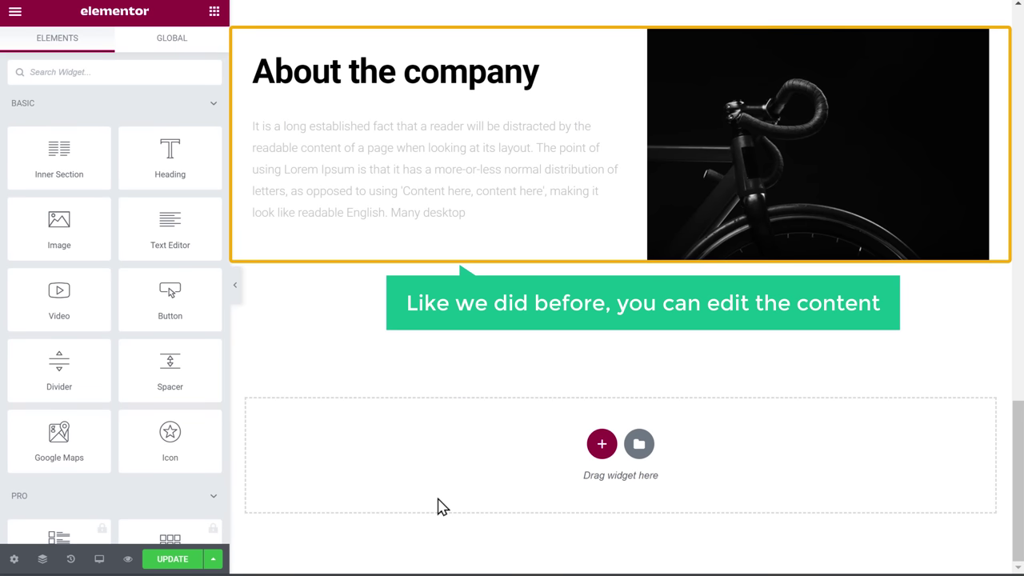
Replace the About block's bicycle image with an uploaded photo of a running man
left_click(784, 205)
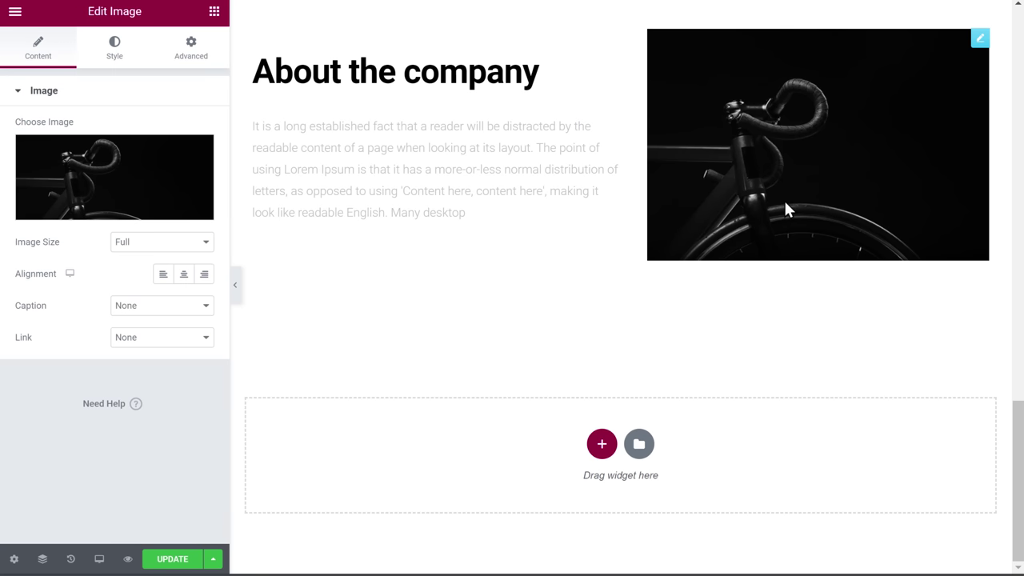
left_click(113, 212)
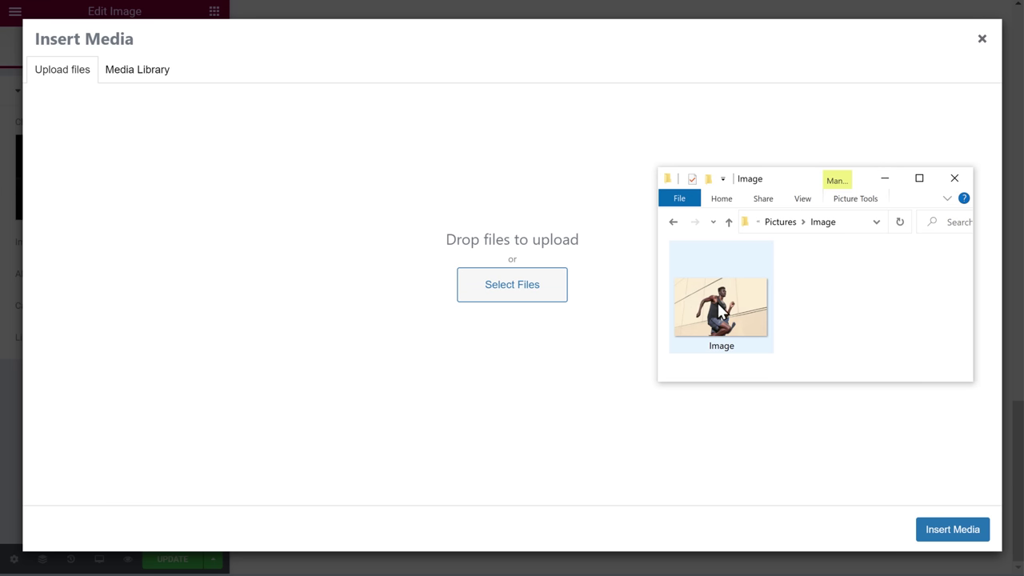
left_click_drag(722, 312, 505, 231)
left_click_drag(505, 231, 506, 234)
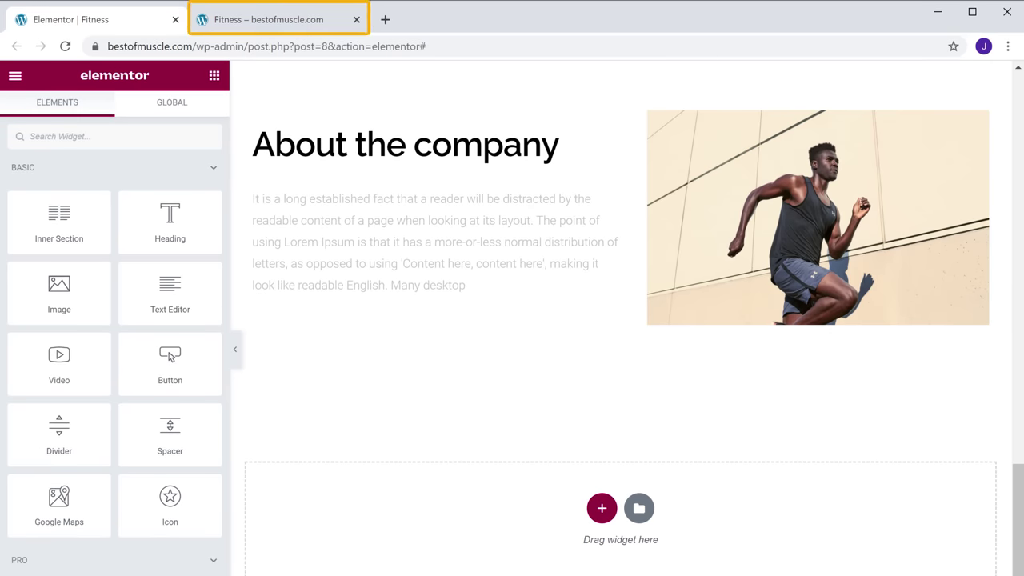
Switch to the Fitness – bestofmuscle.com tab and scroll the live page to the About section
left_click(279, 28)
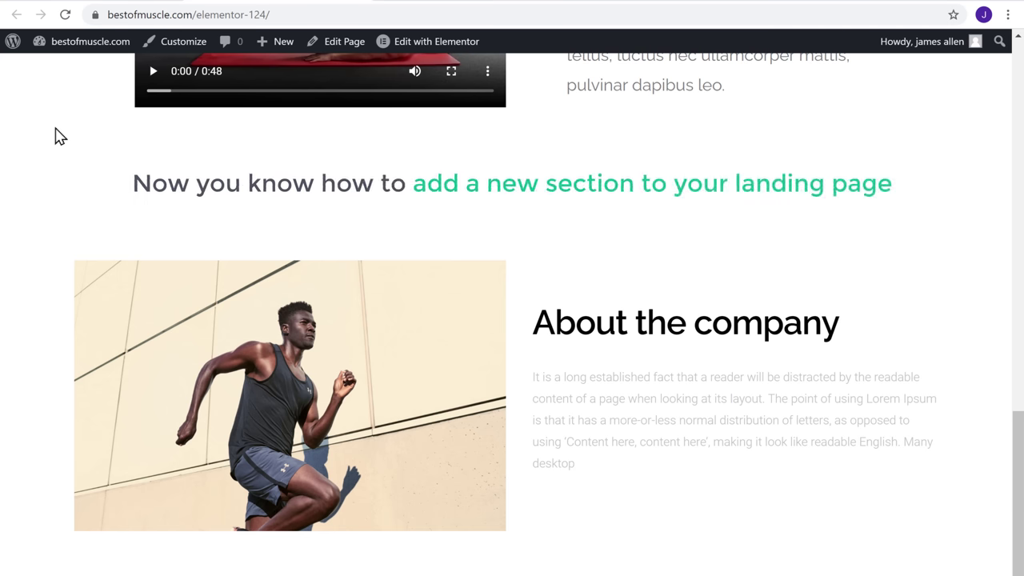
scroll(60, 136, "up", 5)
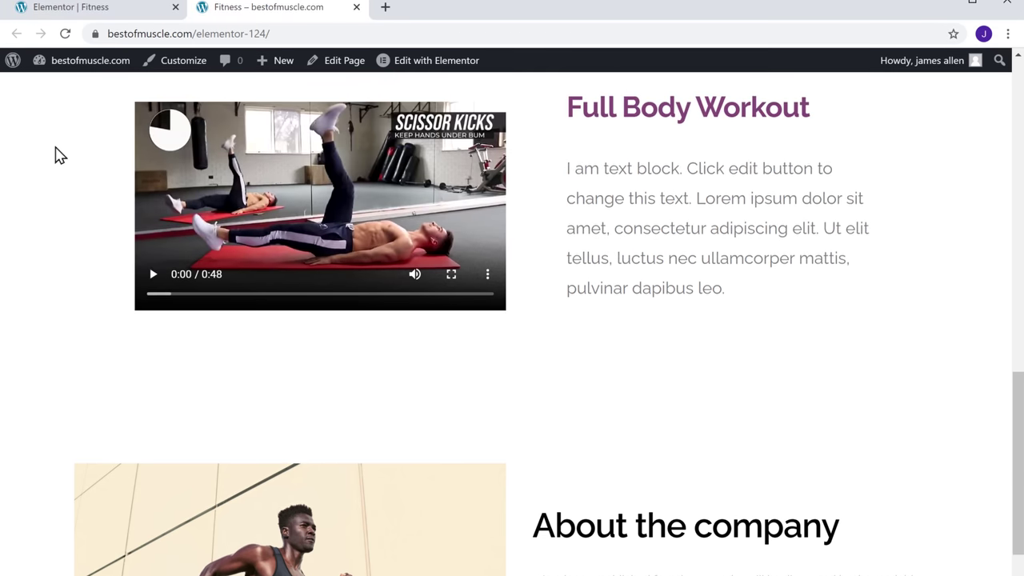
scroll(57, 166, "up", 10)
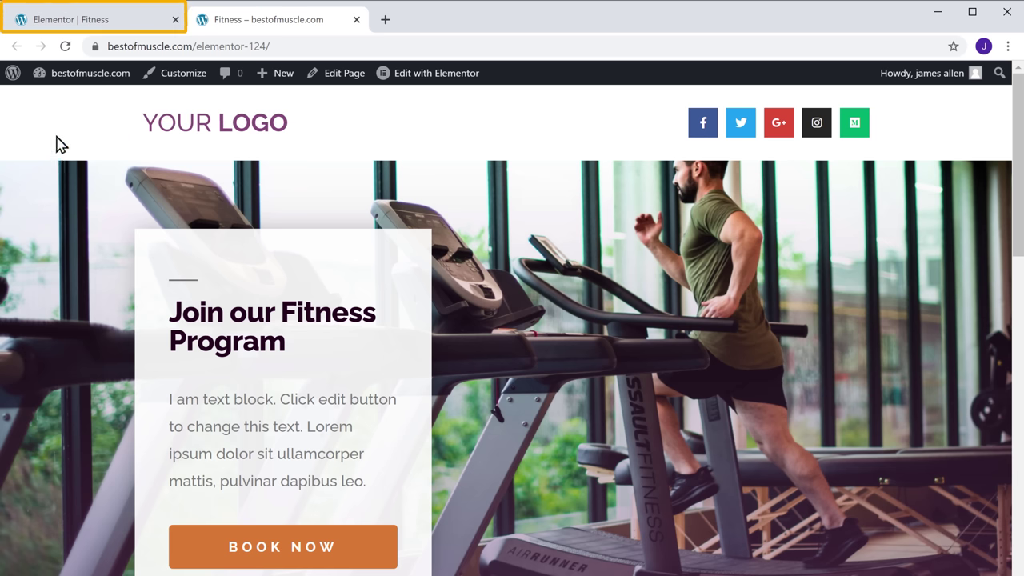
Swap the header's YOUR LOGO image for the uploaded Best of Muscle logo, set to 28% width
left_click(64, 26)
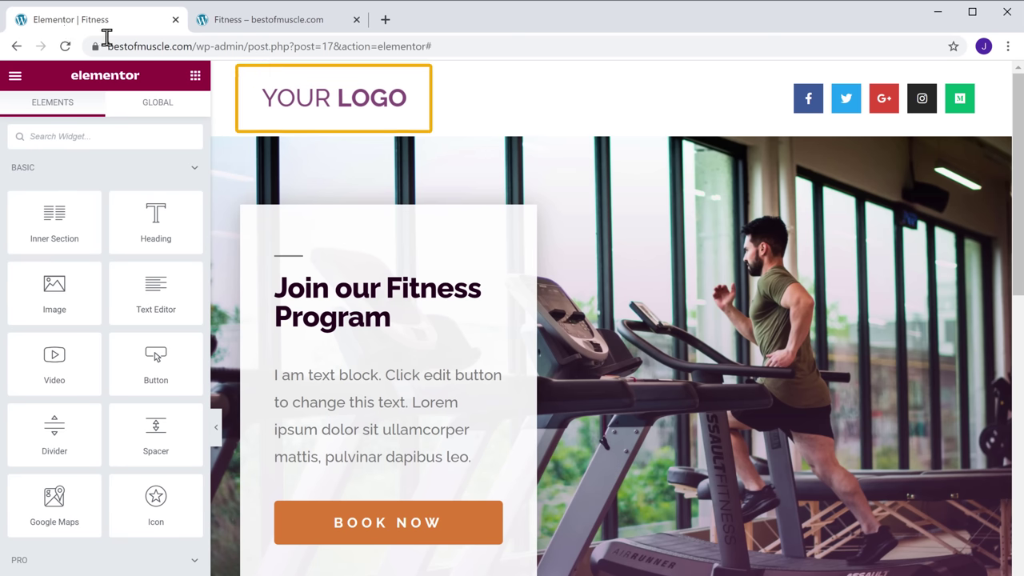
left_click(342, 104)
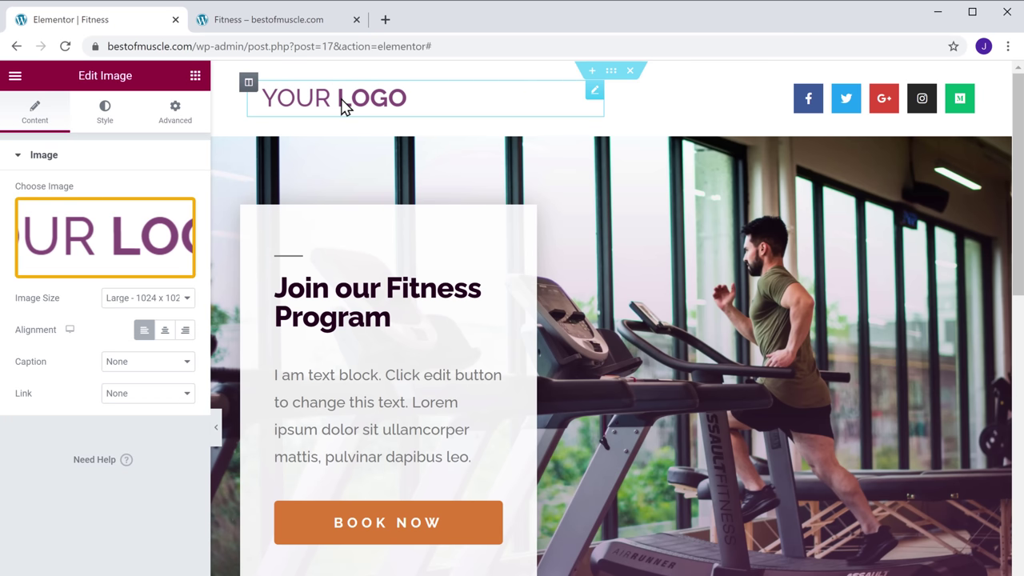
left_click(90, 276)
key("alt+Tab")
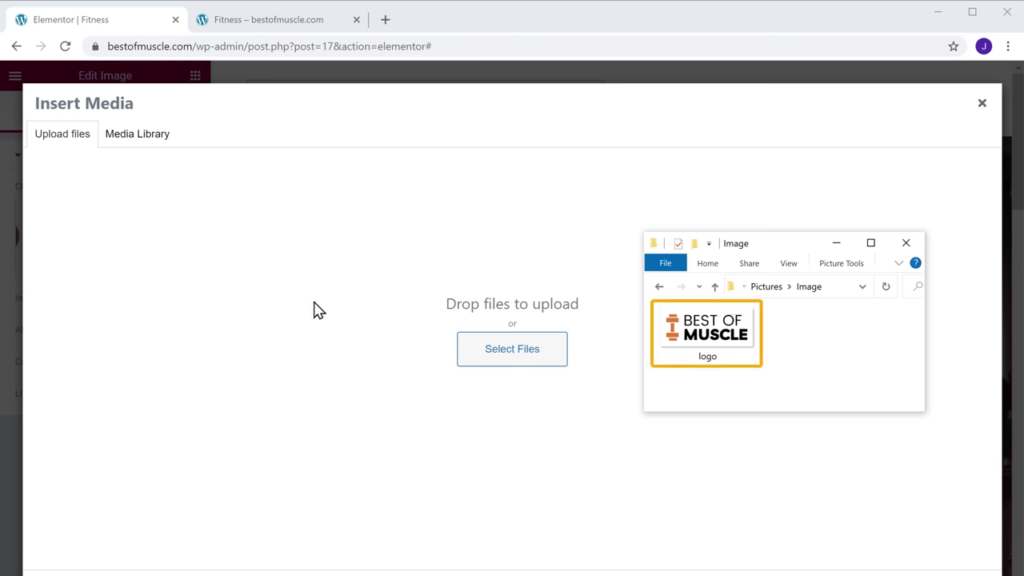
left_click_drag(709, 332, 520, 293)
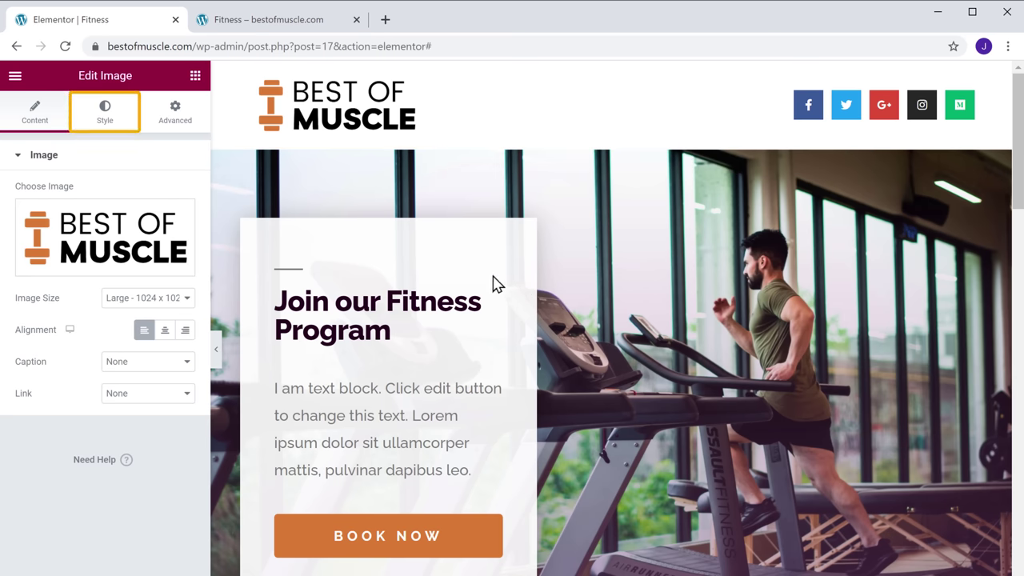
left_click(104, 130)
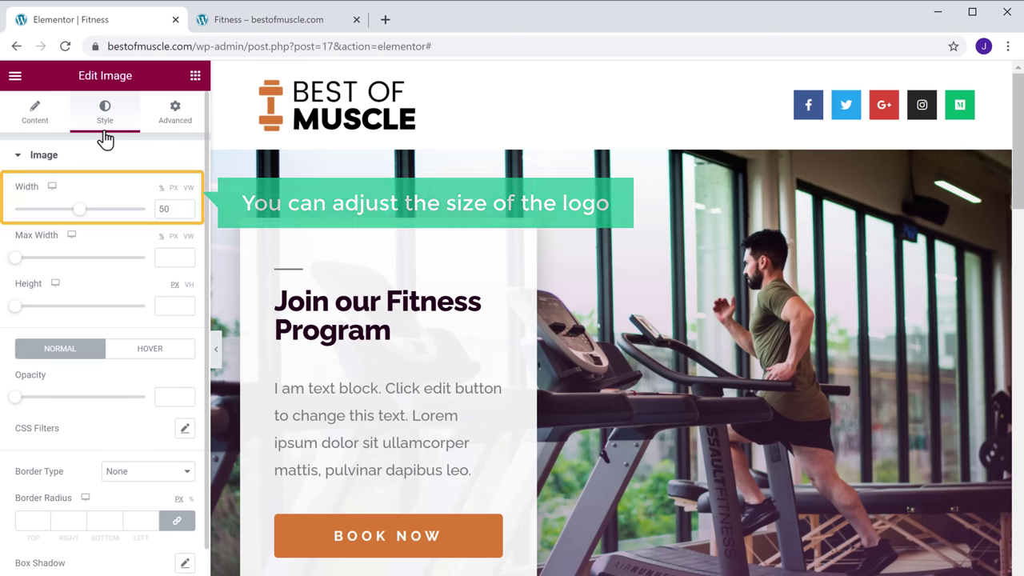
left_click_drag(80, 215, 51, 222)
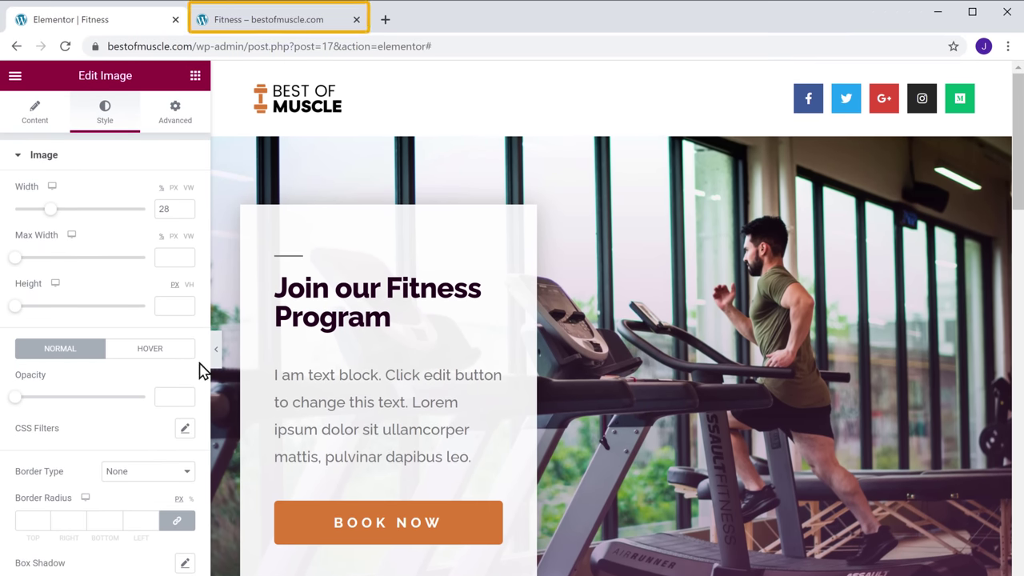
Scroll through the live Fitness page in its tab, then reload it to show the edits
left_click(264, 30)
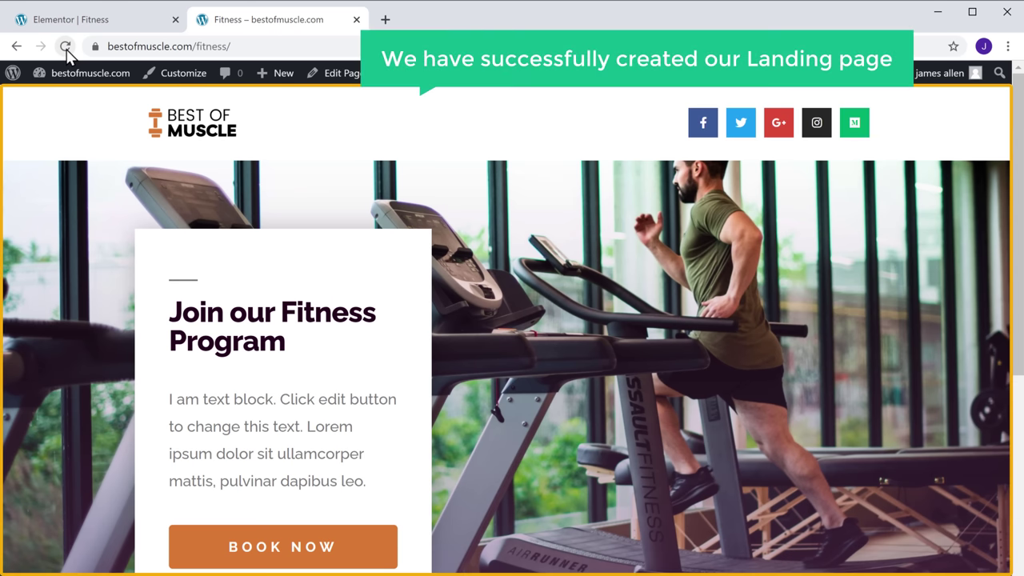
scroll(66, 50, "down", 7)
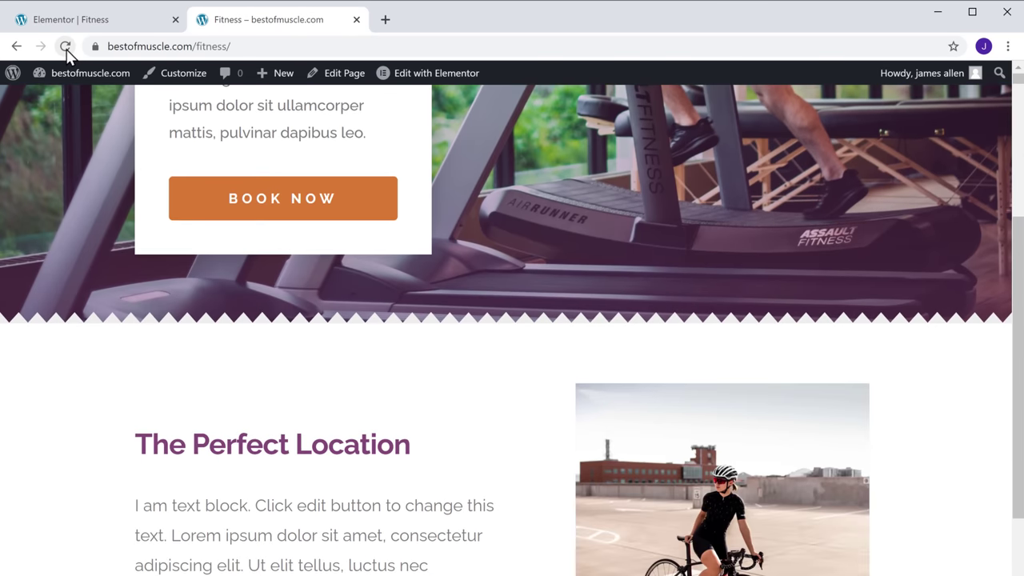
scroll(67, 51, "down", 10)
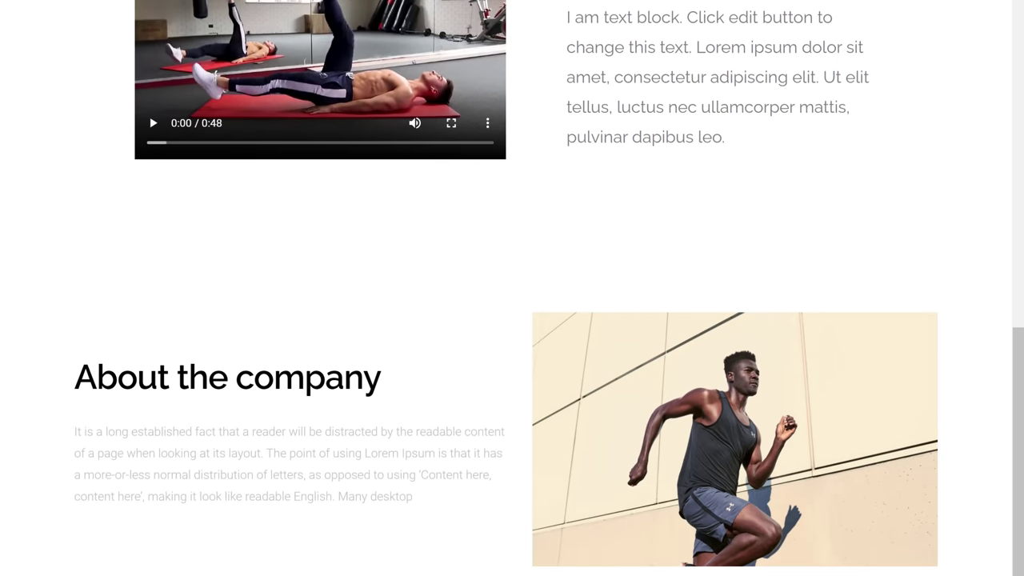
scroll(67, 32, "up", 17)
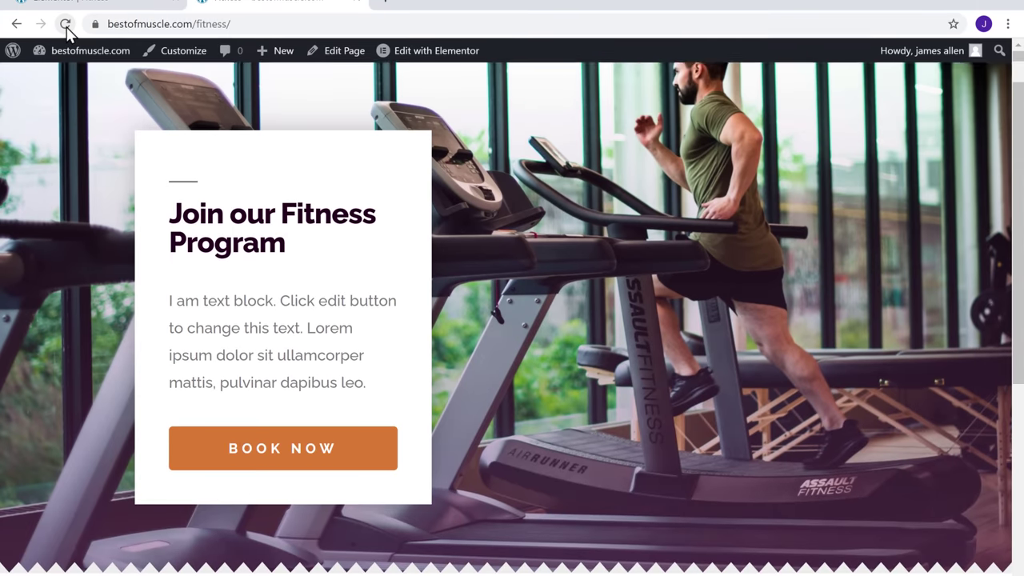
left_click(66, 25)
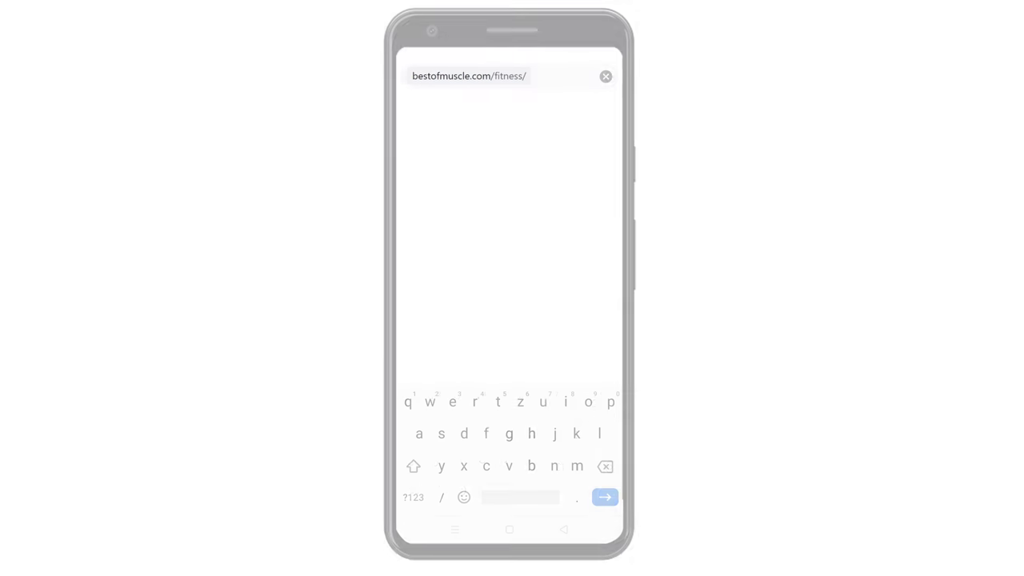
Load bestofmuscle.com/fitness in the phone's browser
key("Return")
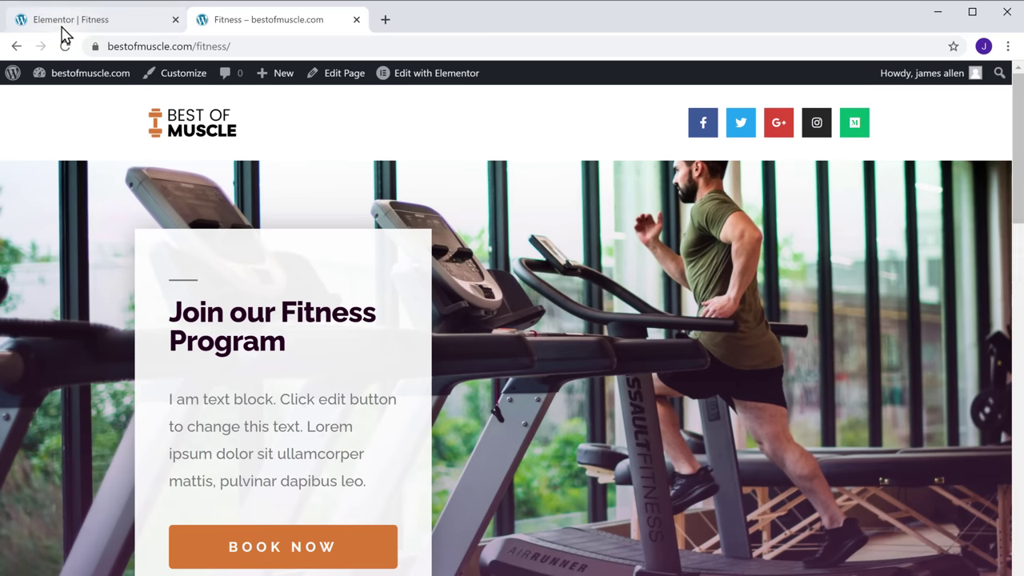
Switch the Elementor editor to the Mobile responsive preview
left_click(61, 26)
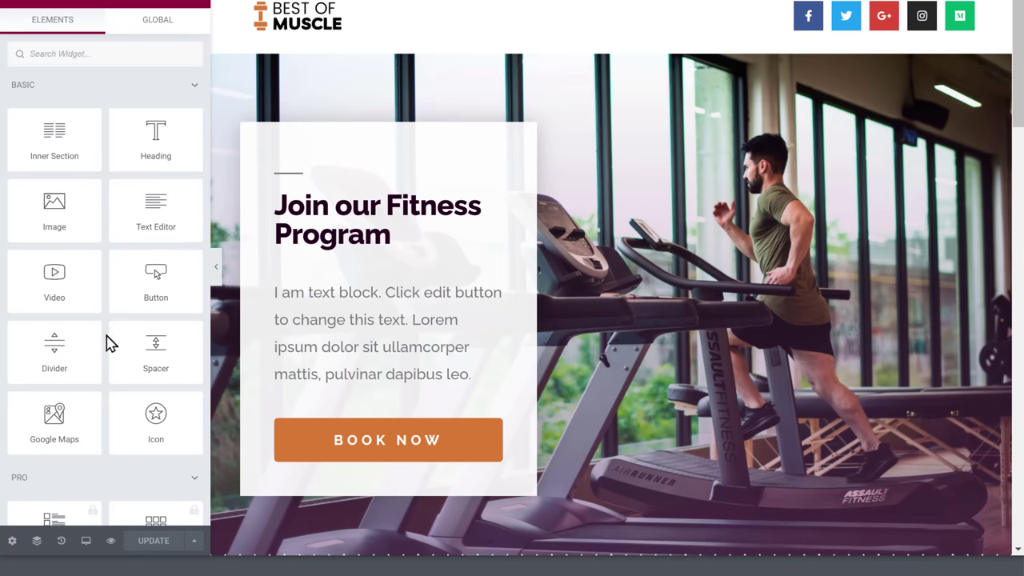
left_click(85, 541)
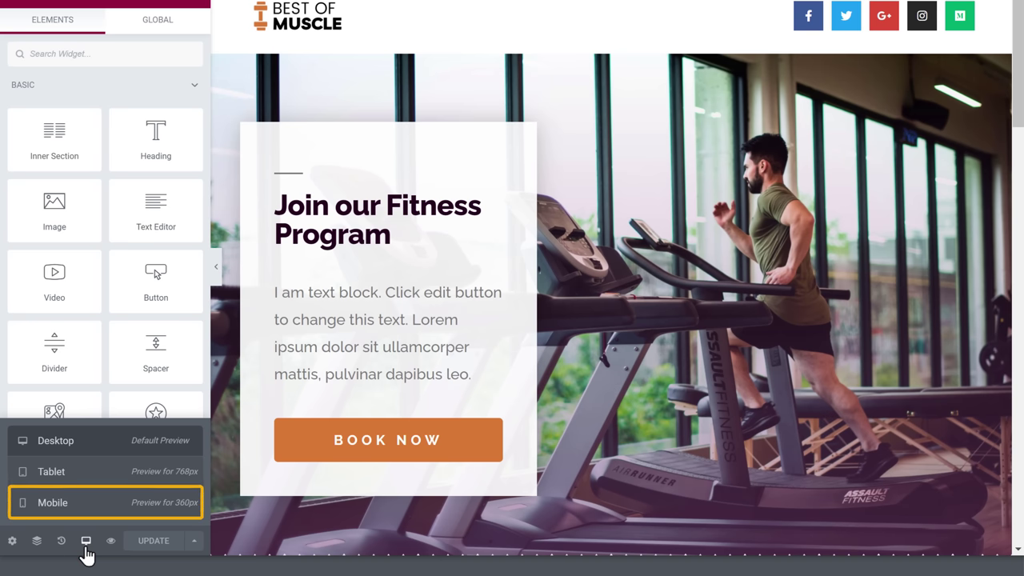
left_click(50, 504)
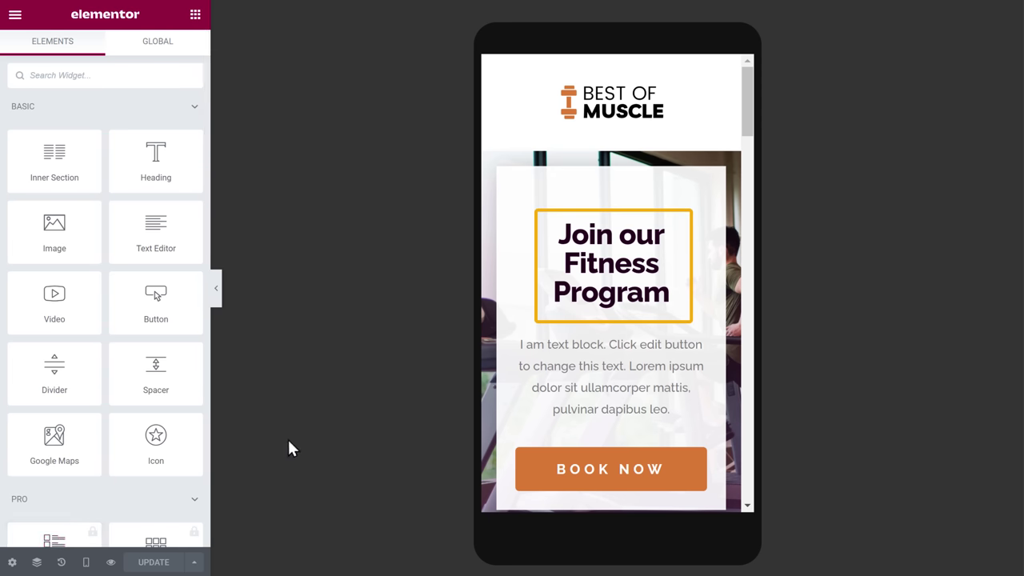
Set the Join our Fitness Program heading's typography size to 33 and update the page
left_click(671, 296)
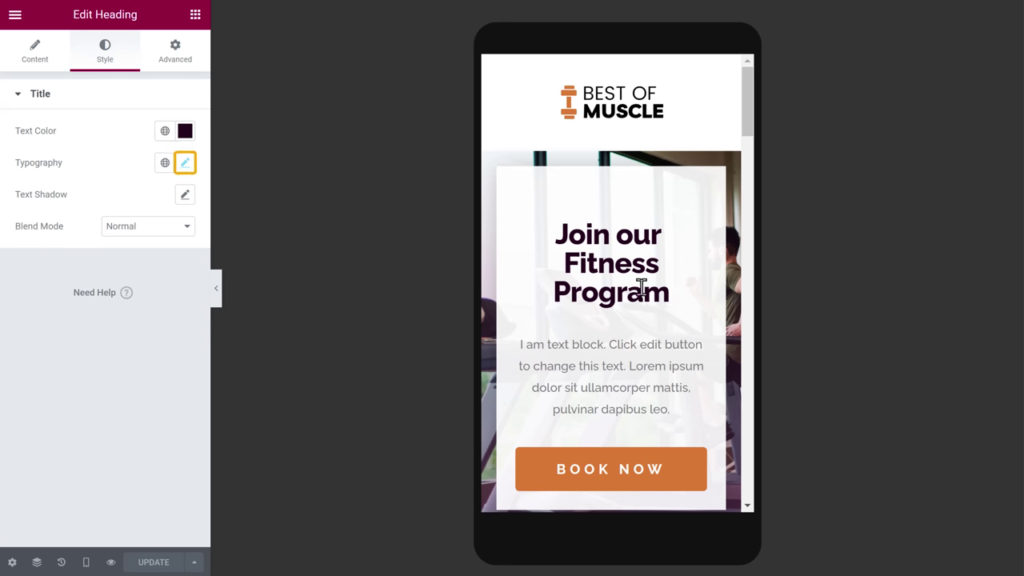
left_click(187, 165)
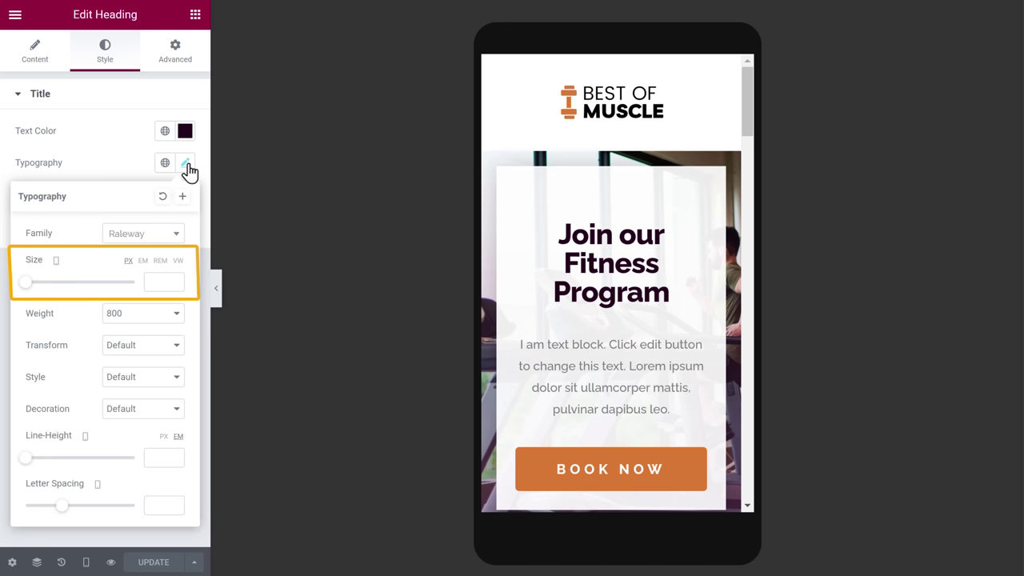
left_click(26, 285)
left_click_drag(28, 293, 46, 295)
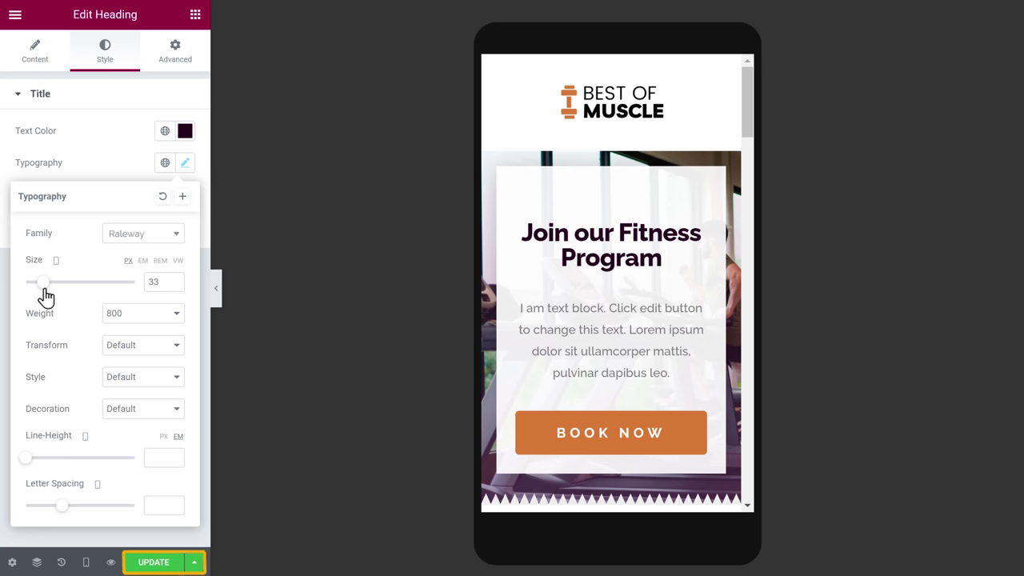
left_click(150, 547)
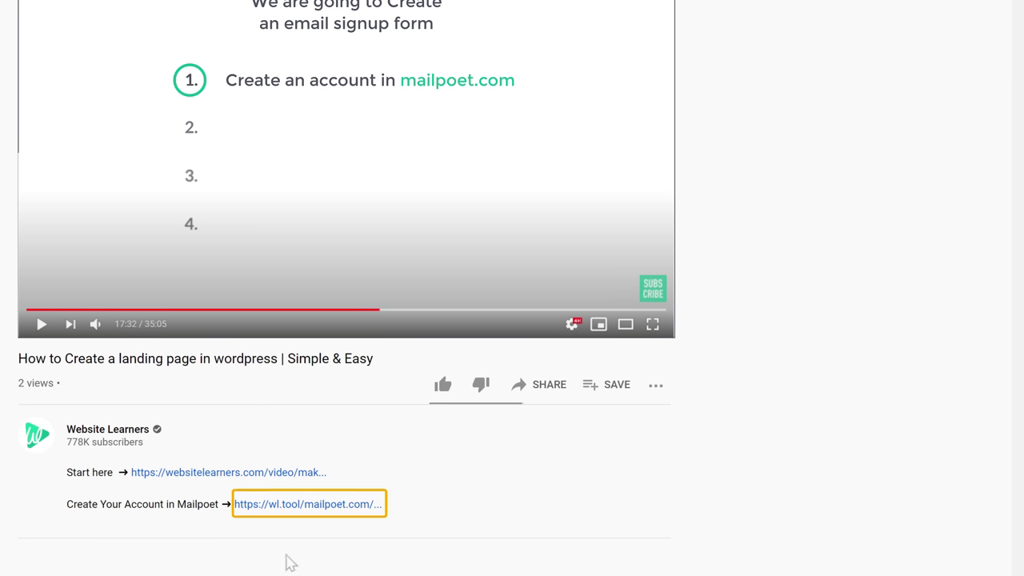
Follow the video description's 'Create Your Account in Mailpoet' link
left_click(289, 510)
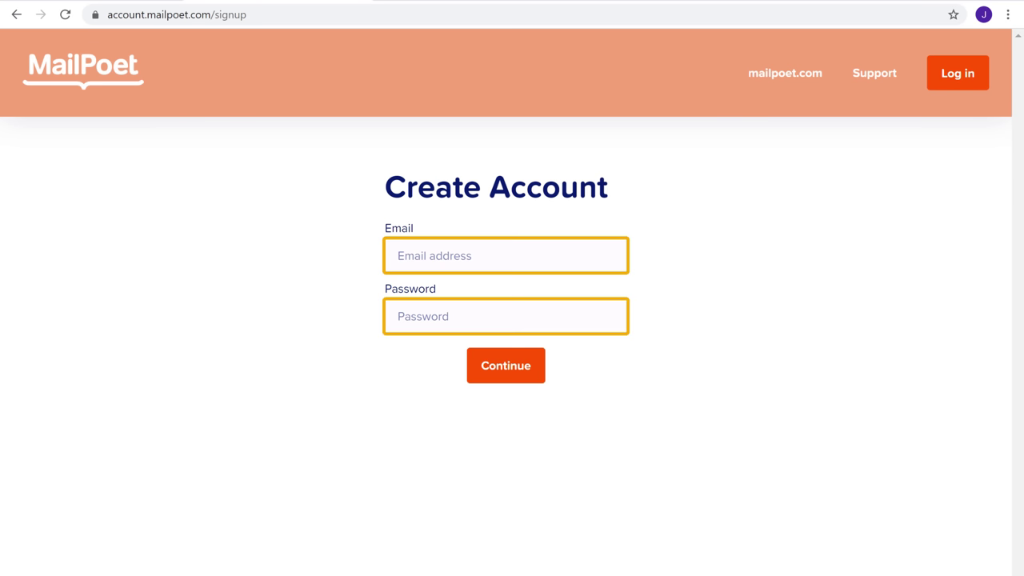
Register a MailPoet account with your email address and a password
left_click(483, 255)
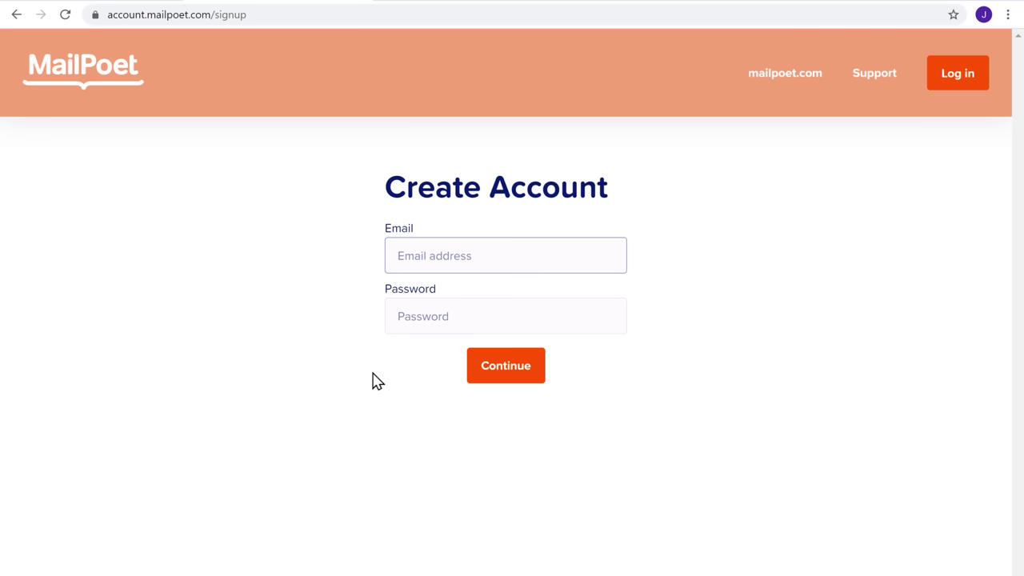
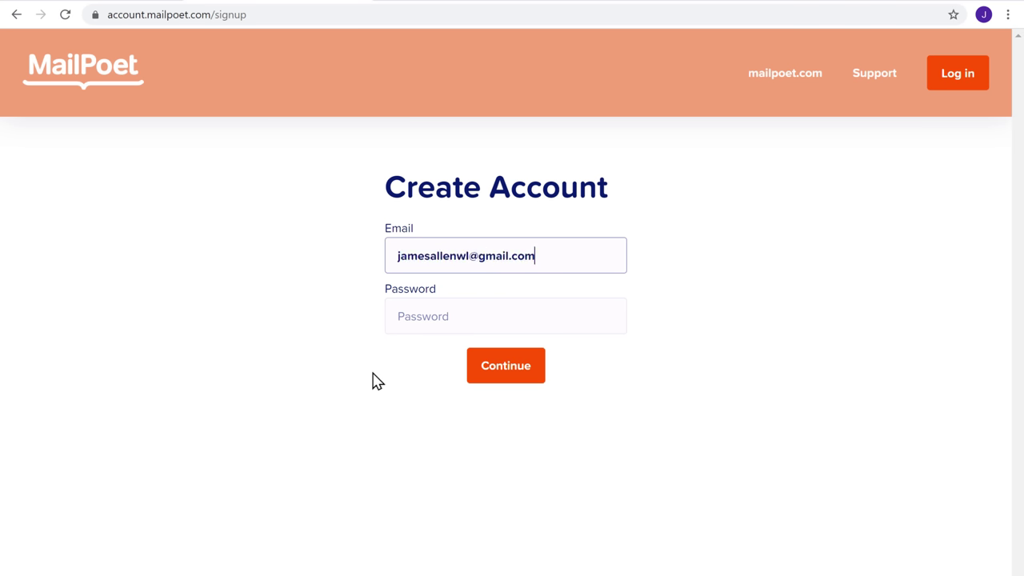
key("Tab")
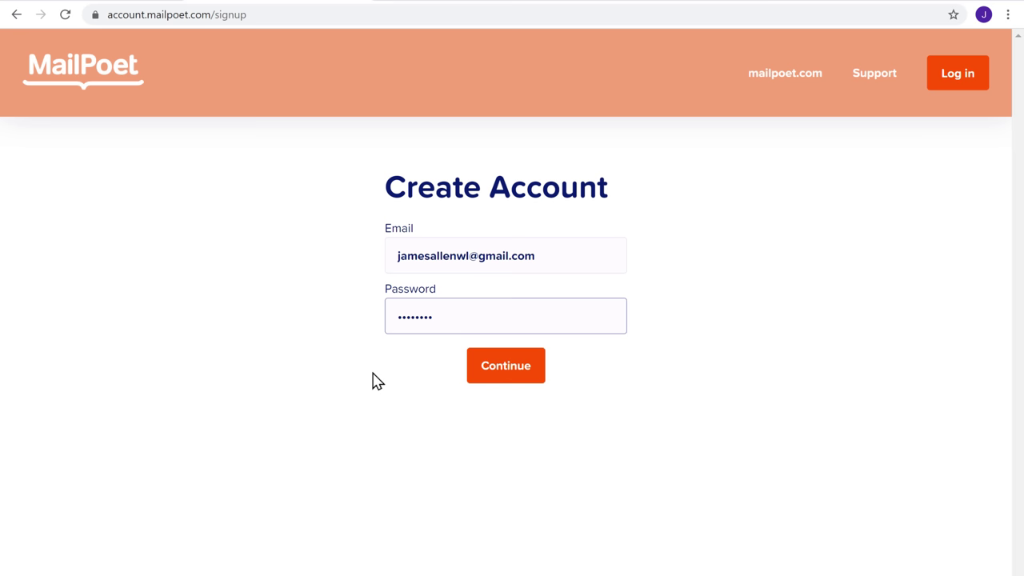
key("Tab")
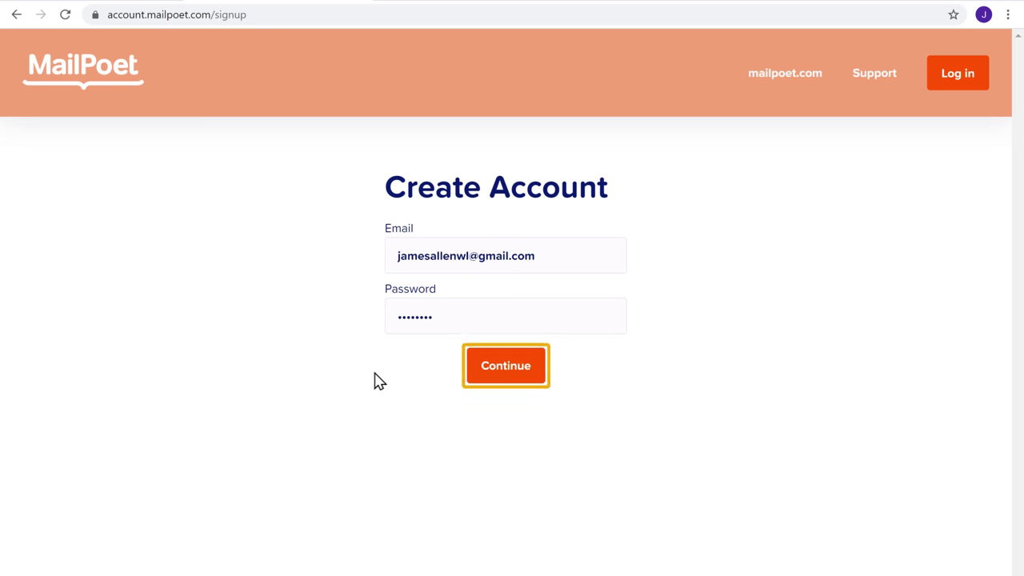
left_click(505, 383)
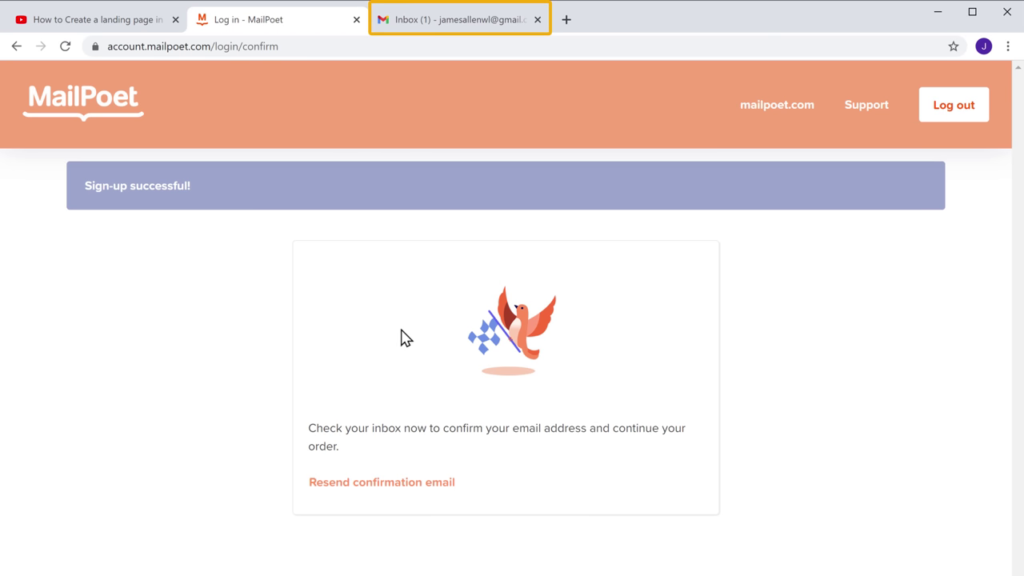
In Gmail, open MailPoet's 'Please activate your account' email and confirm the address
left_click(464, 27)
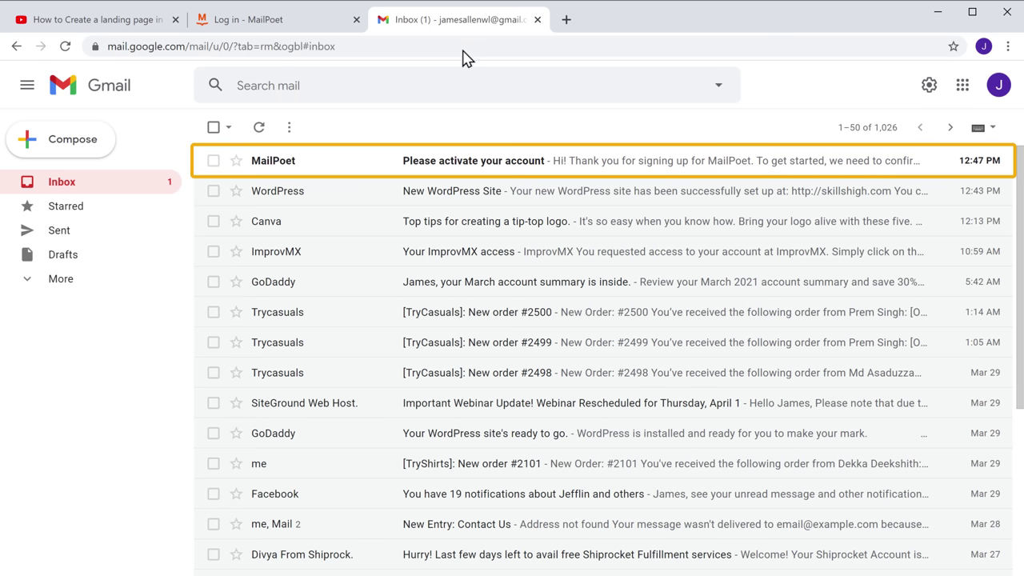
left_click(454, 170)
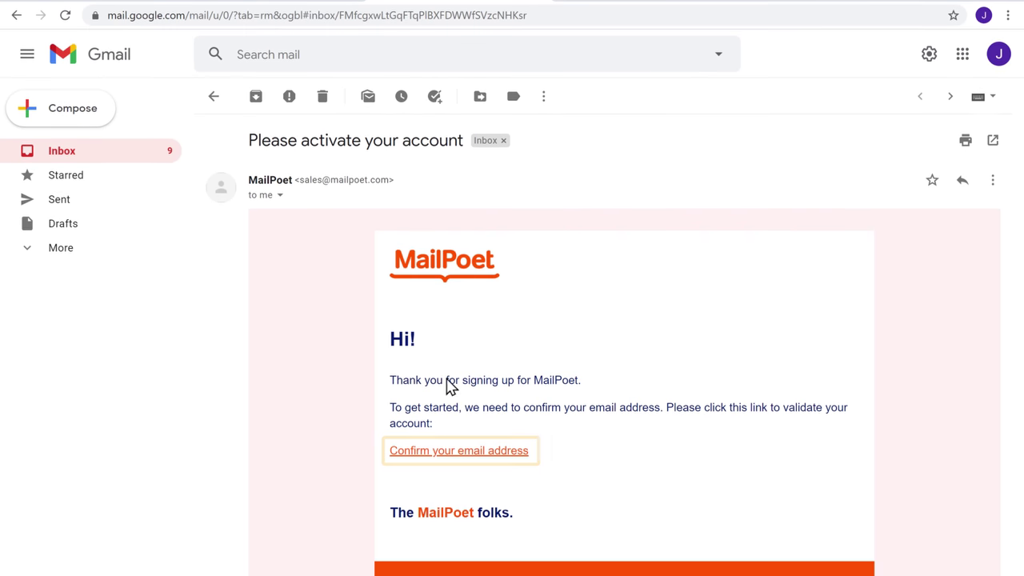
left_click(441, 454)
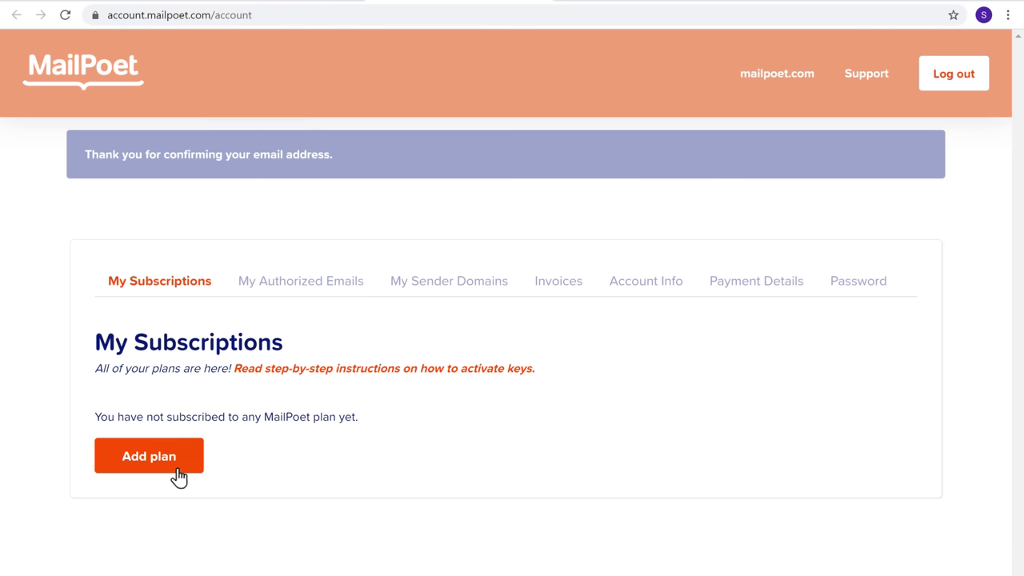
Add the free plan to the MailPoet account and skip the sender-address authorization step
left_click(151, 472)
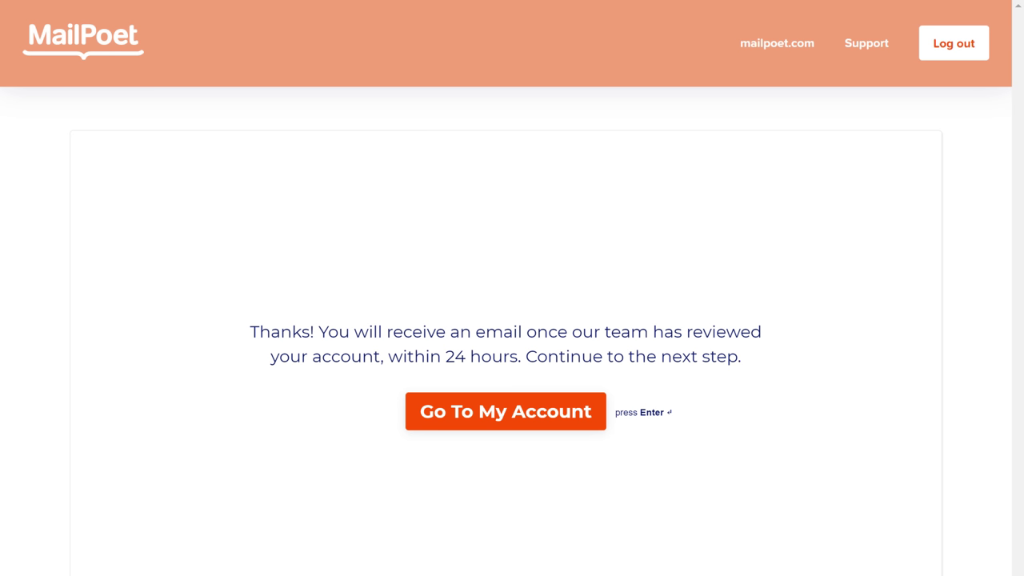
left_click(487, 431)
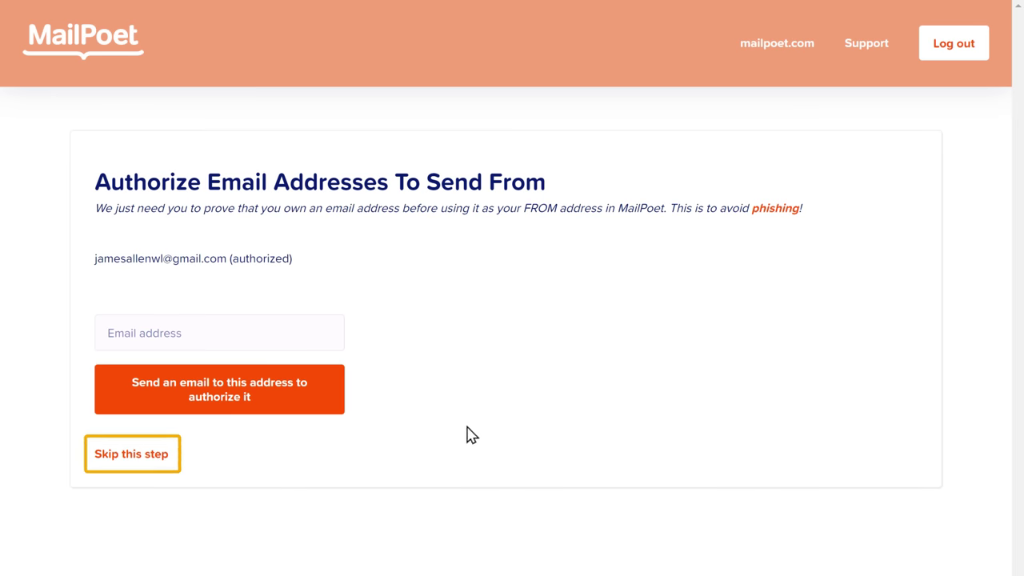
left_click(131, 458)
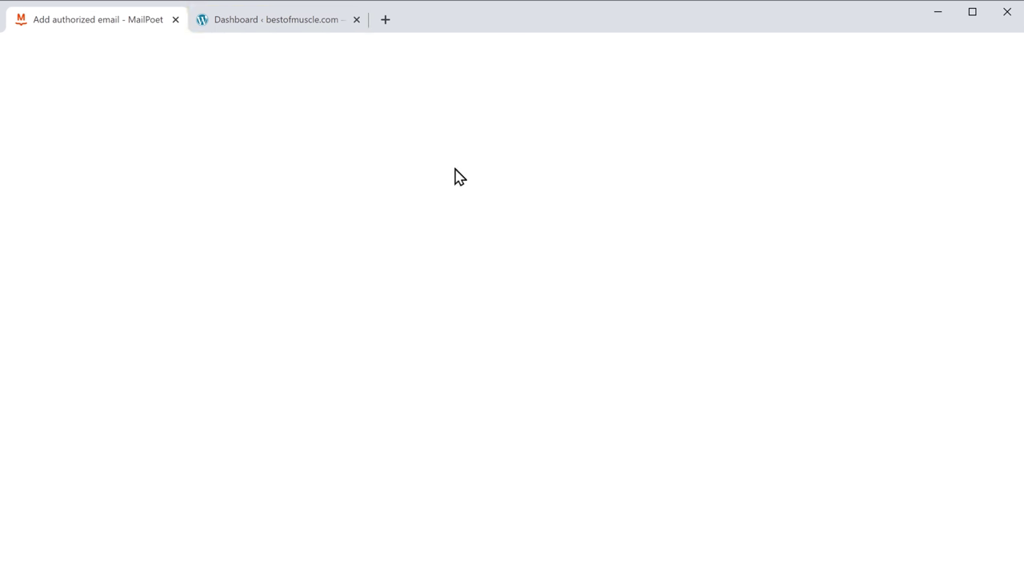
Search WordPress plugins for 'Mailpoet' and install the MailPoet 3 plugin
left_click(279, 28)
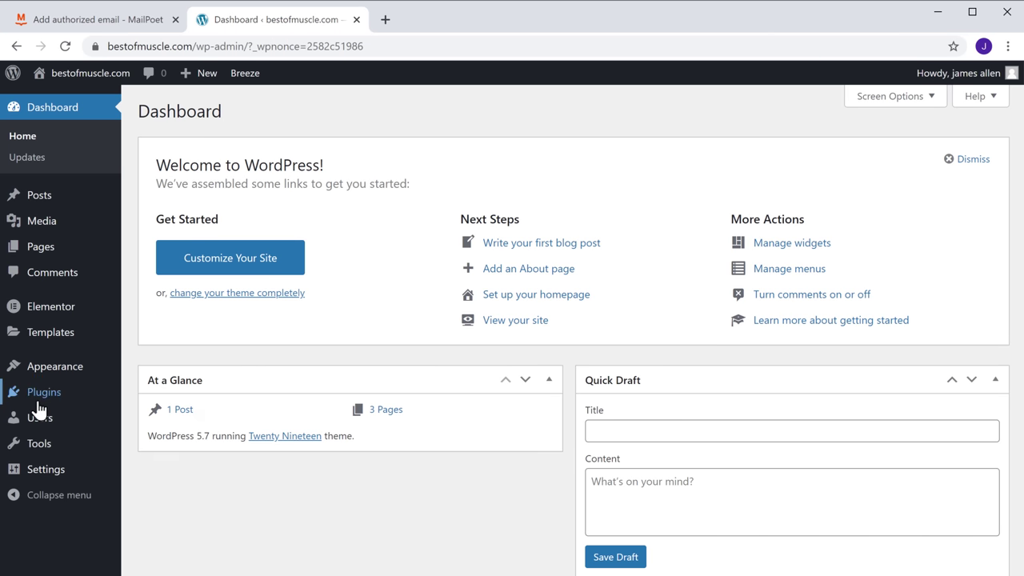
mouse_move(40, 405)
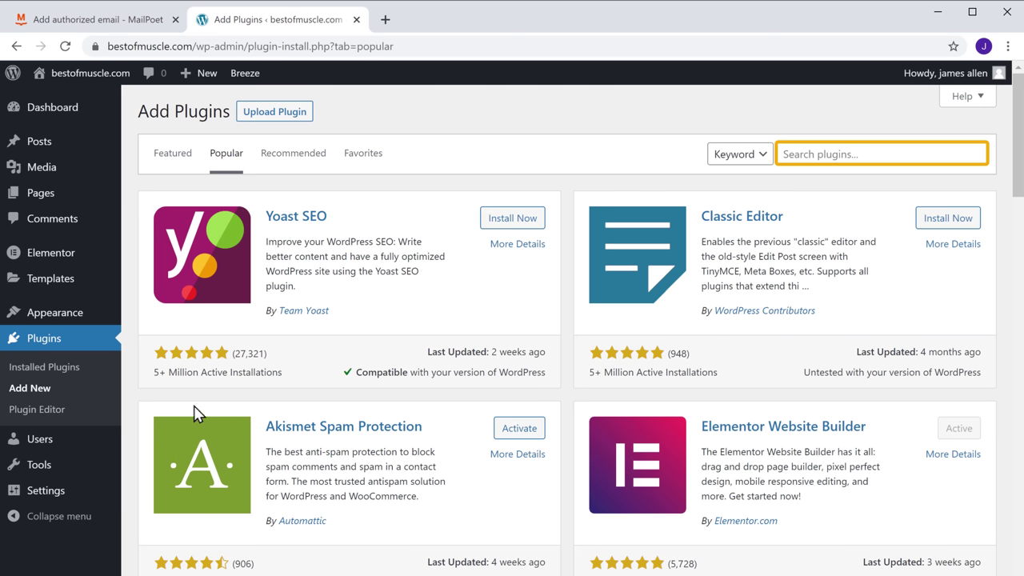
left_click(867, 154)
type("Mailpo")
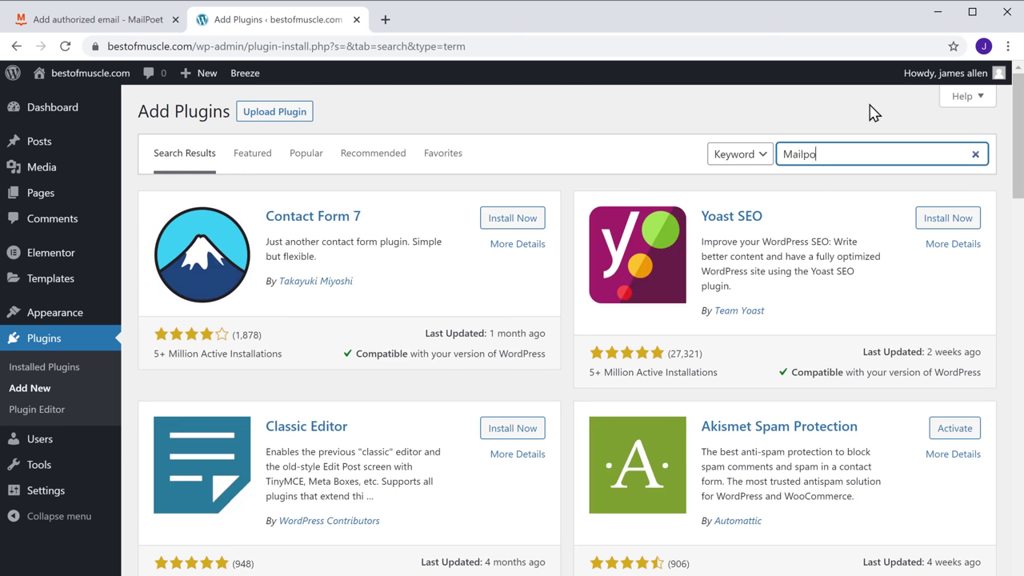
type("et")
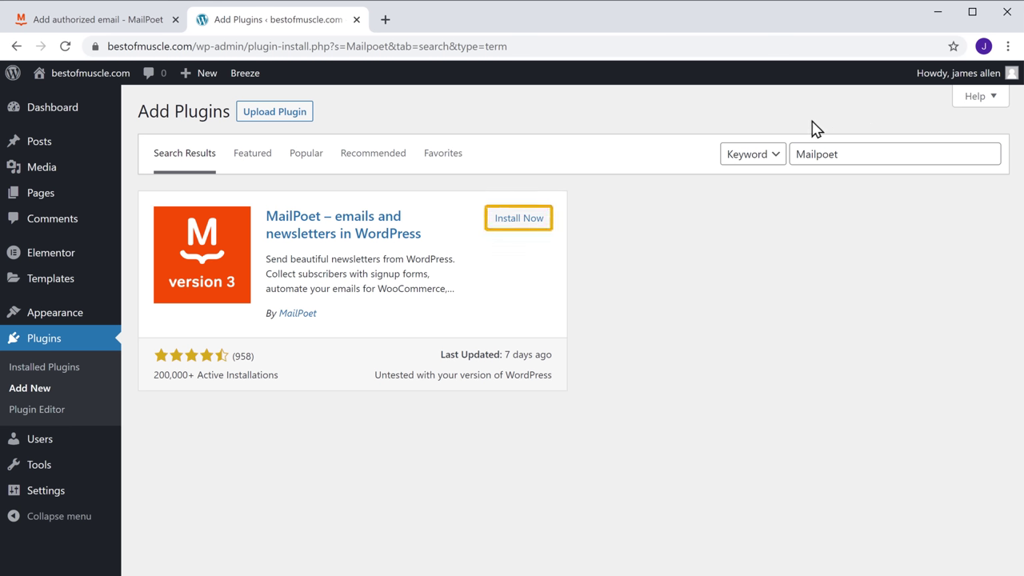
left_click(516, 232)
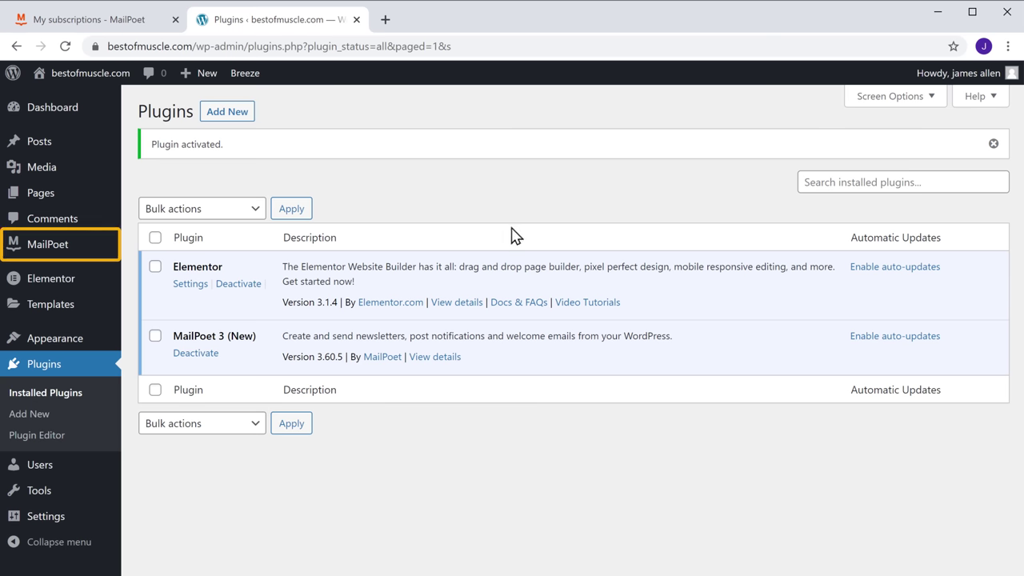
Paste the MailPoet account's subscription key into Settings > Key Activation and verify it
mouse_move(46, 258)
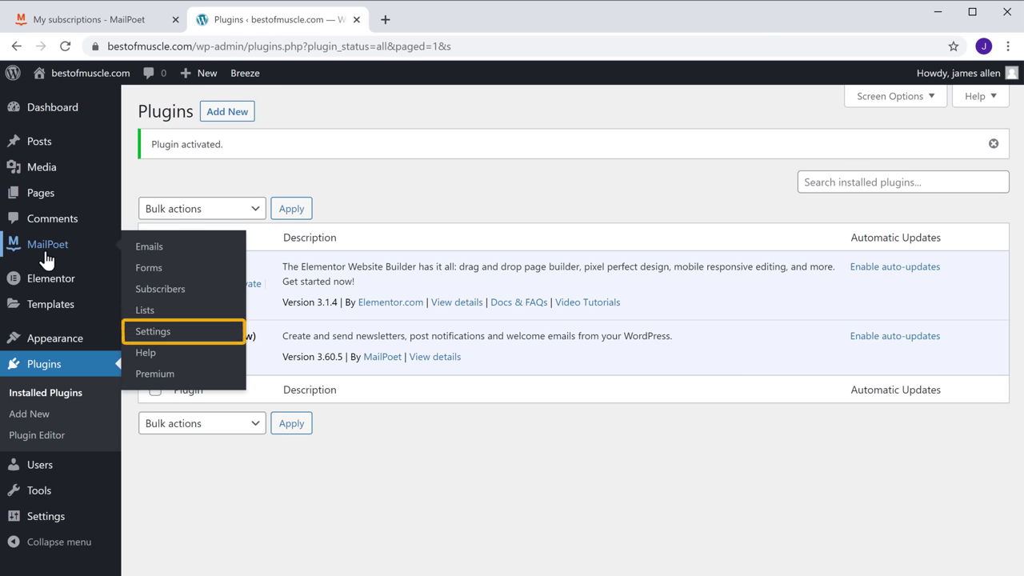
left_click(147, 337)
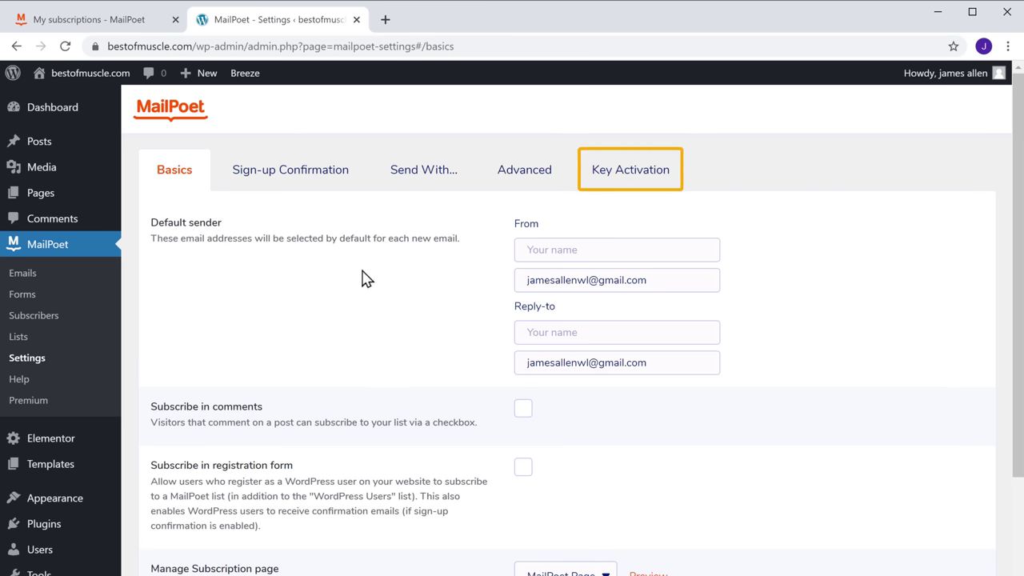
left_click(635, 185)
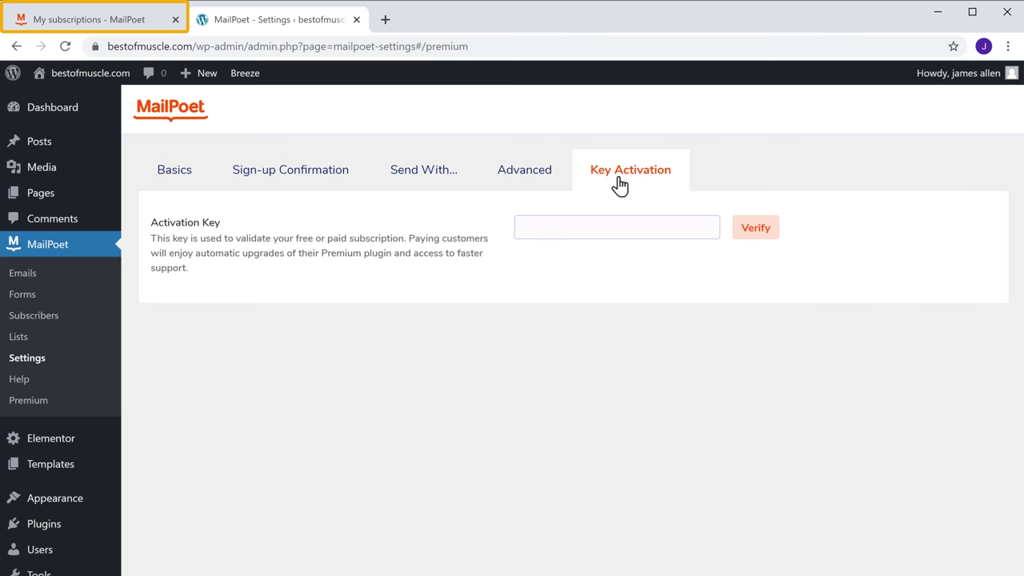
left_click(70, 27)
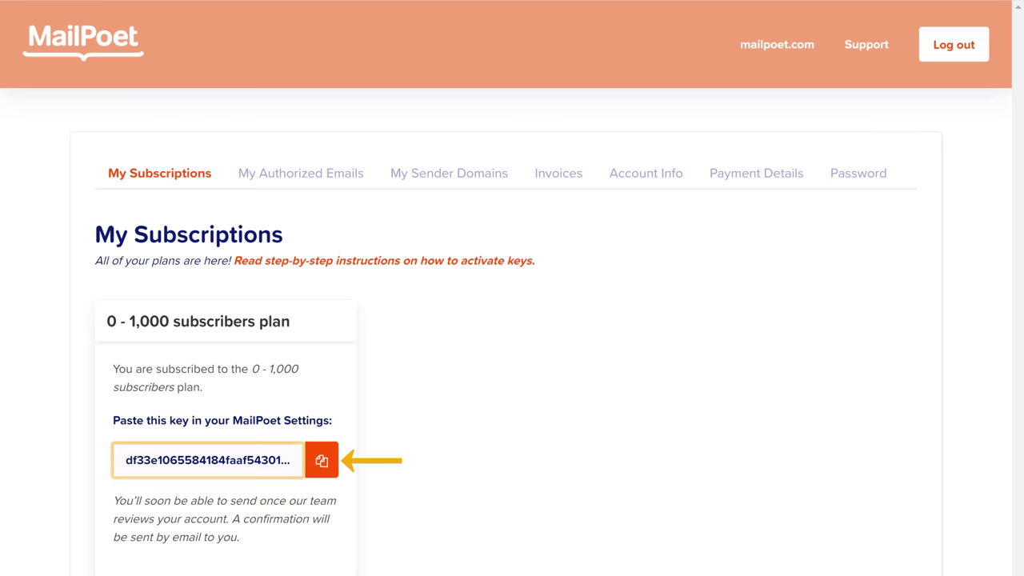
left_click(322, 475)
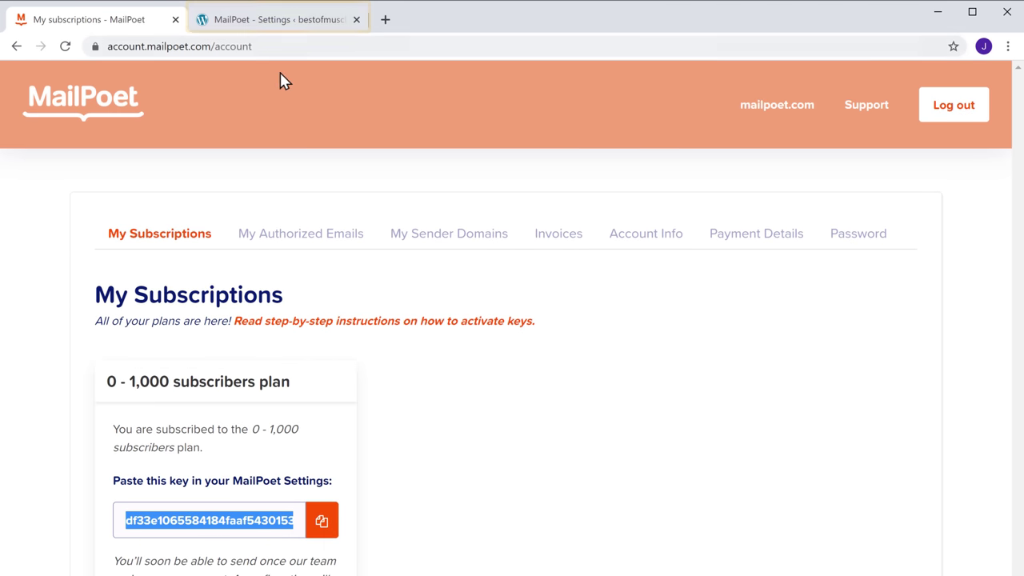
left_click(275, 23)
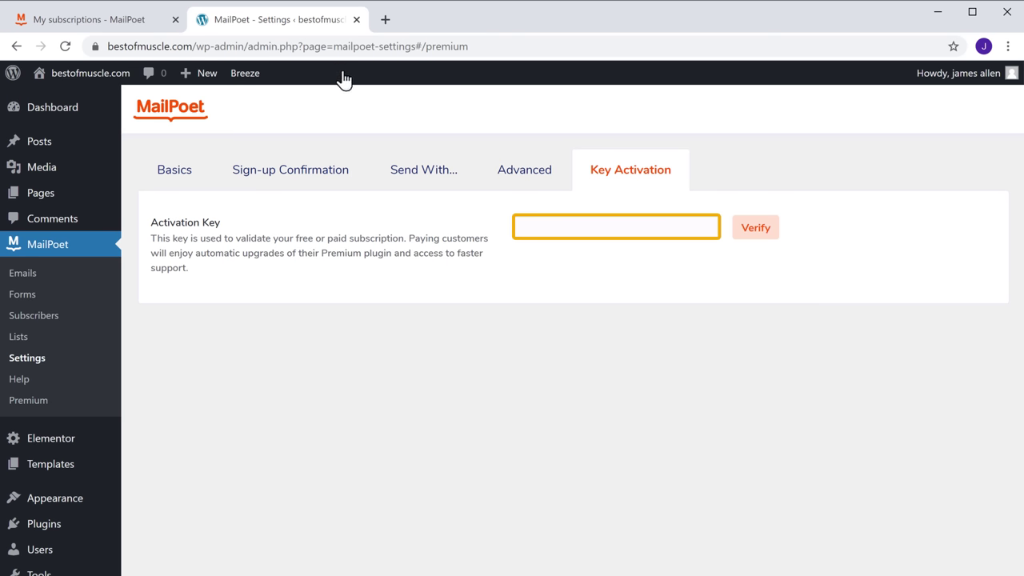
right_click(570, 229)
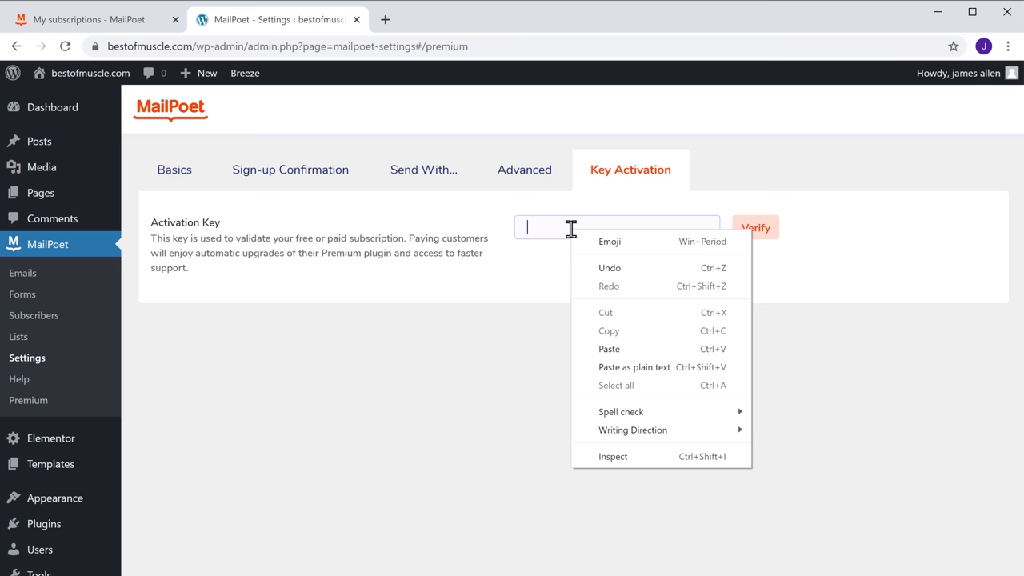
left_click(609, 353)
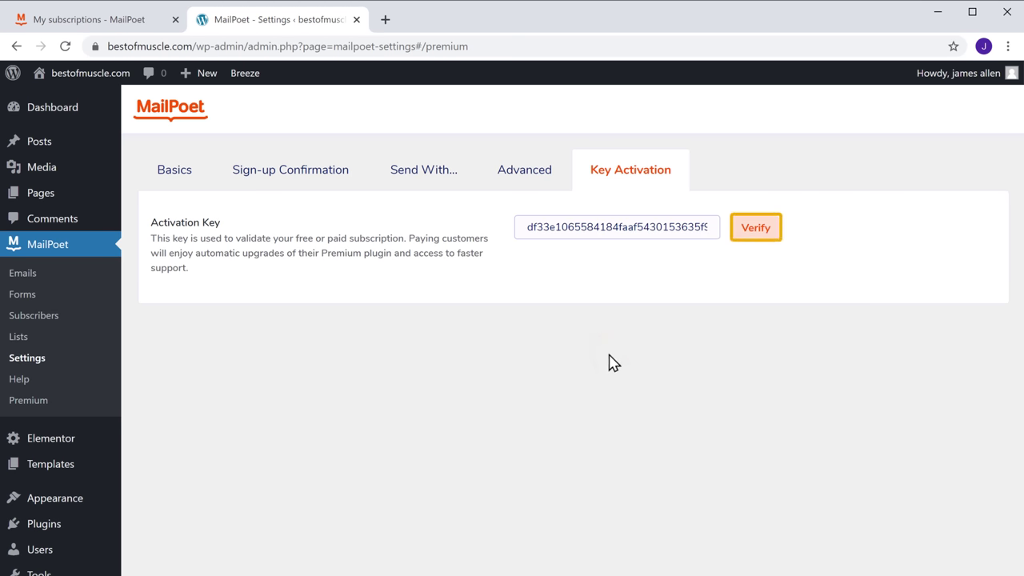
left_click(754, 241)
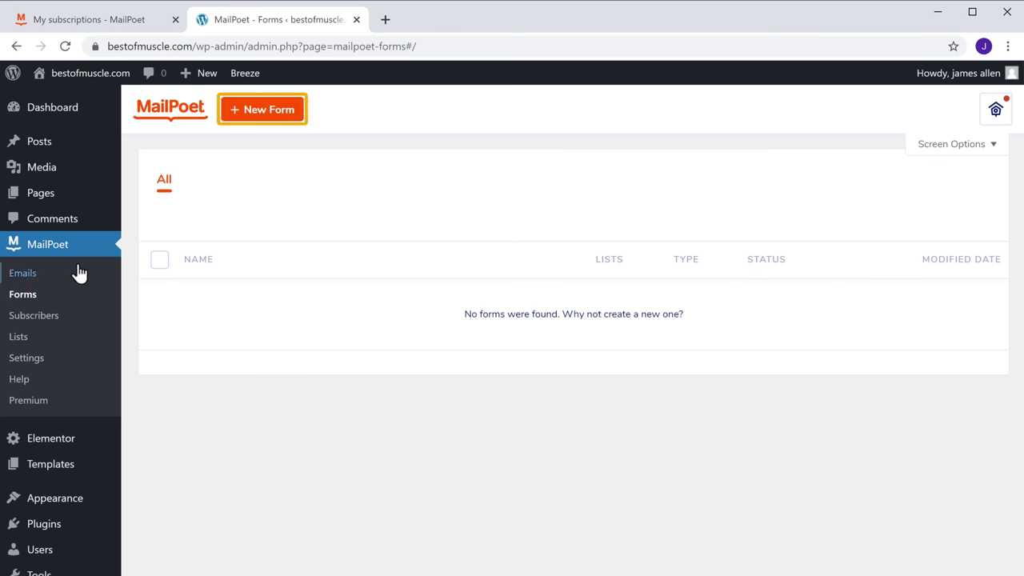
Create a new Below pages signup form from the Join the Club template
left_click(254, 120)
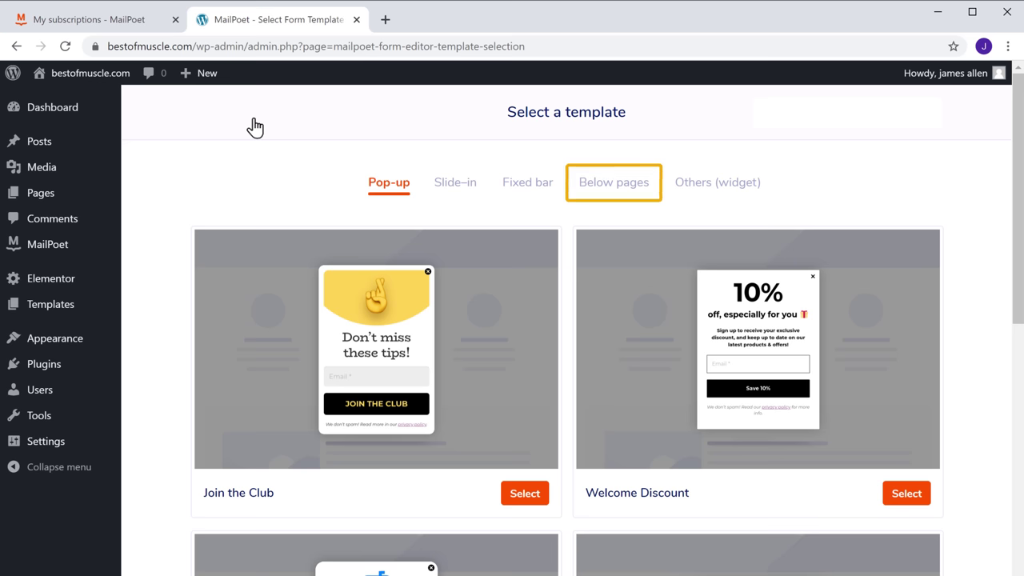
left_click(613, 183)
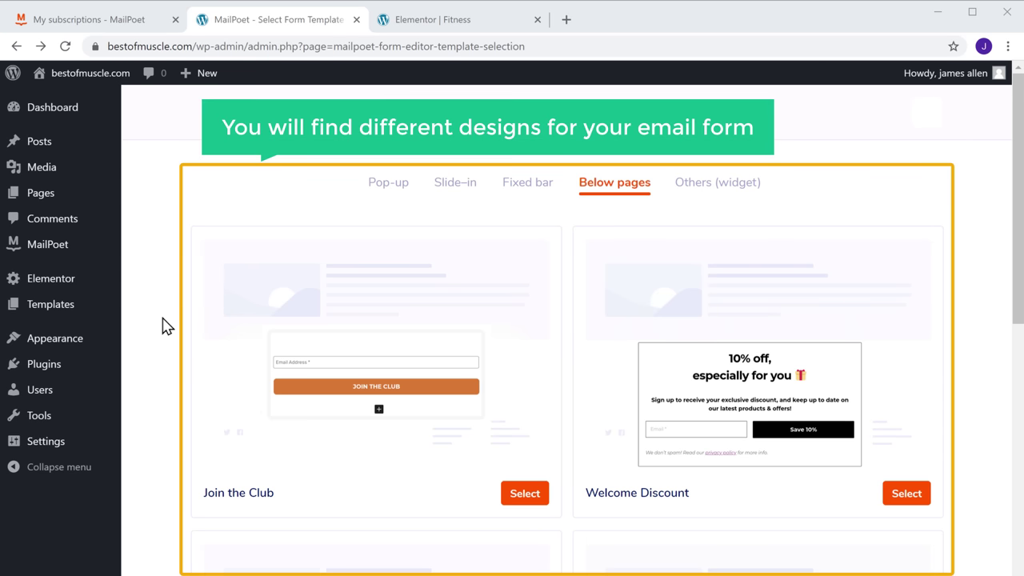
scroll(164, 326, "down", 5)
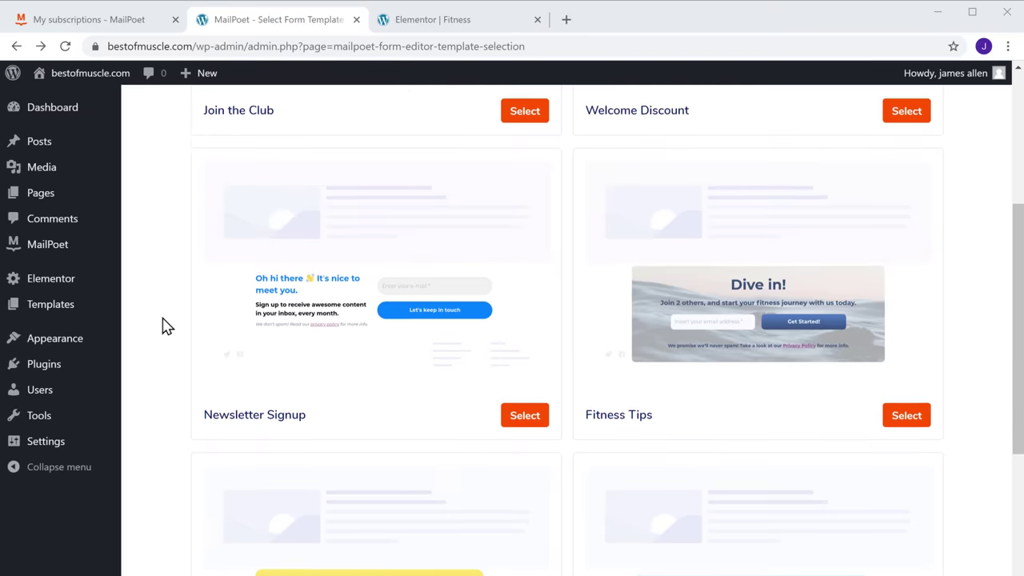
scroll(164, 326, "down", 10)
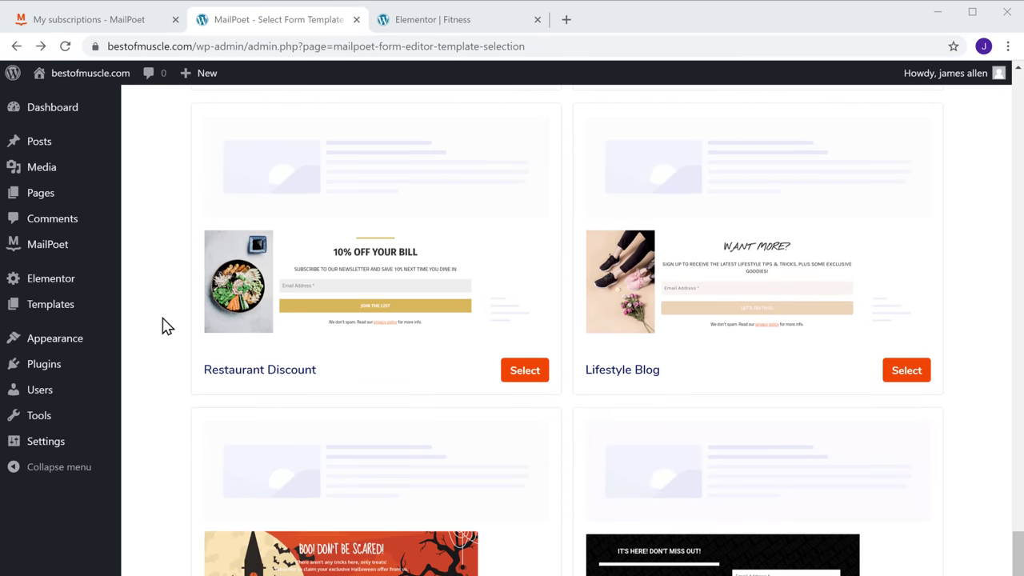
scroll(164, 326, "up", 15)
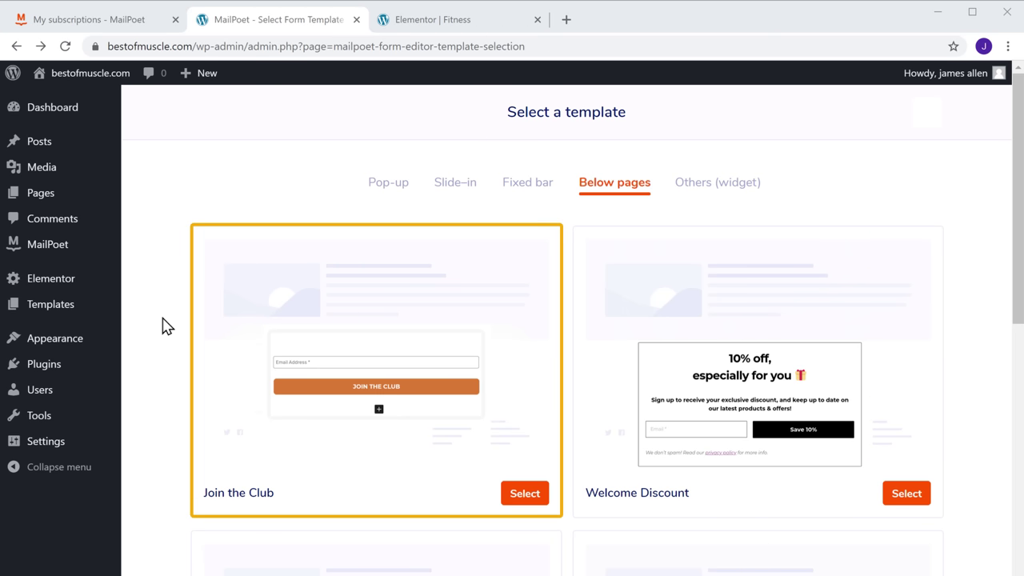
left_click(512, 493)
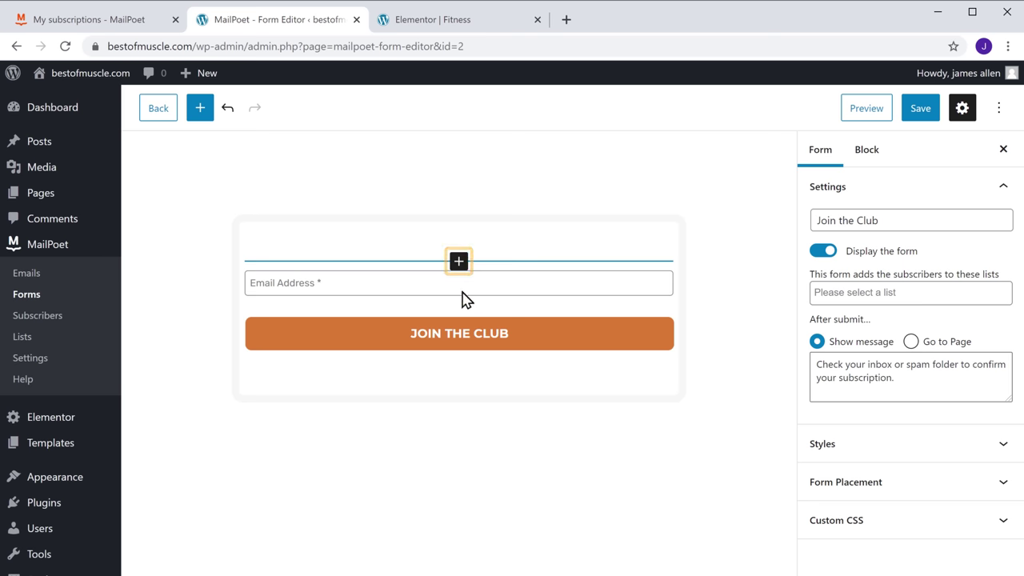
Add a First name field above the email field and relabel the button 'Subscribe'
left_click(458, 263)
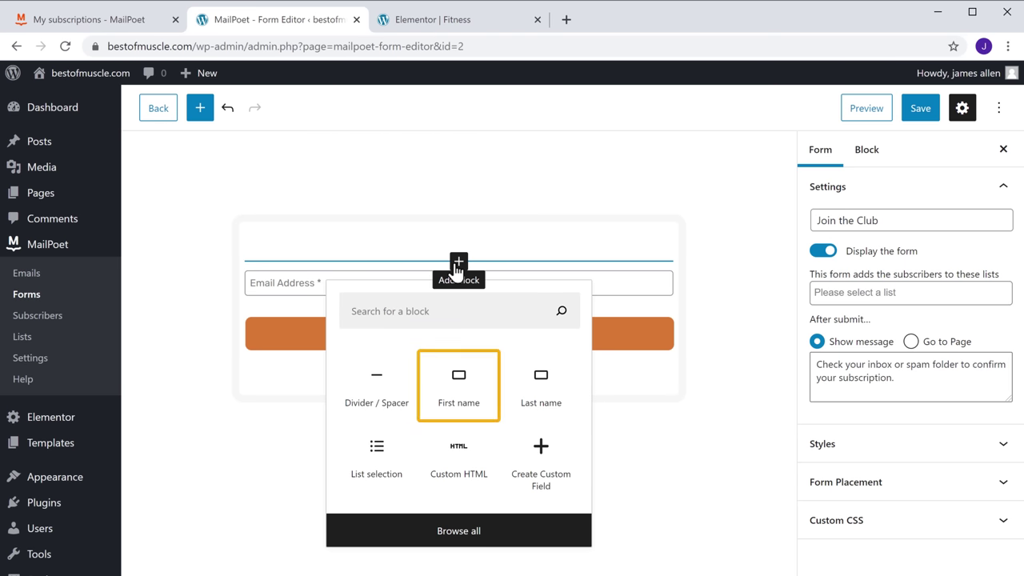
left_click(462, 409)
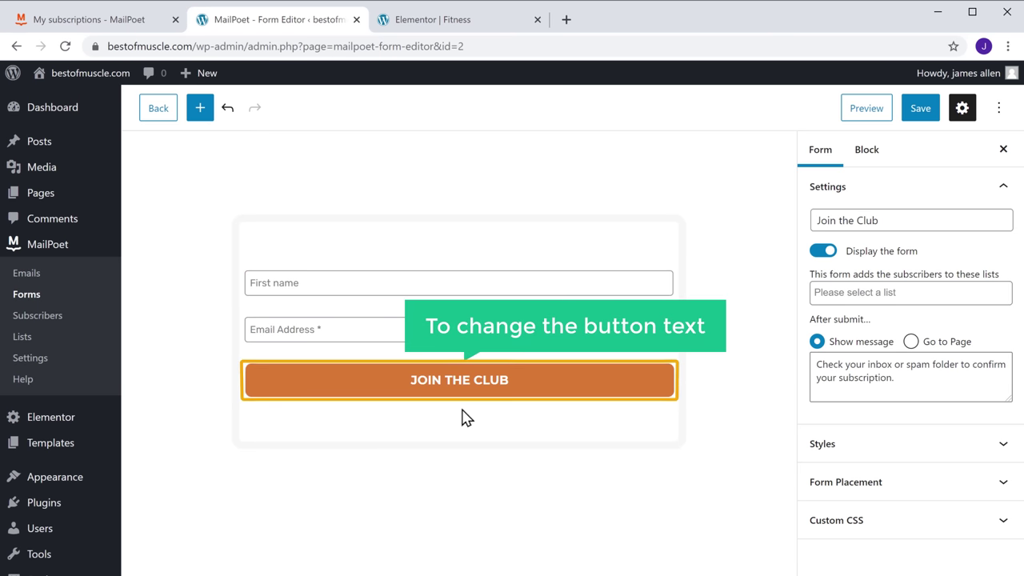
left_click(464, 395)
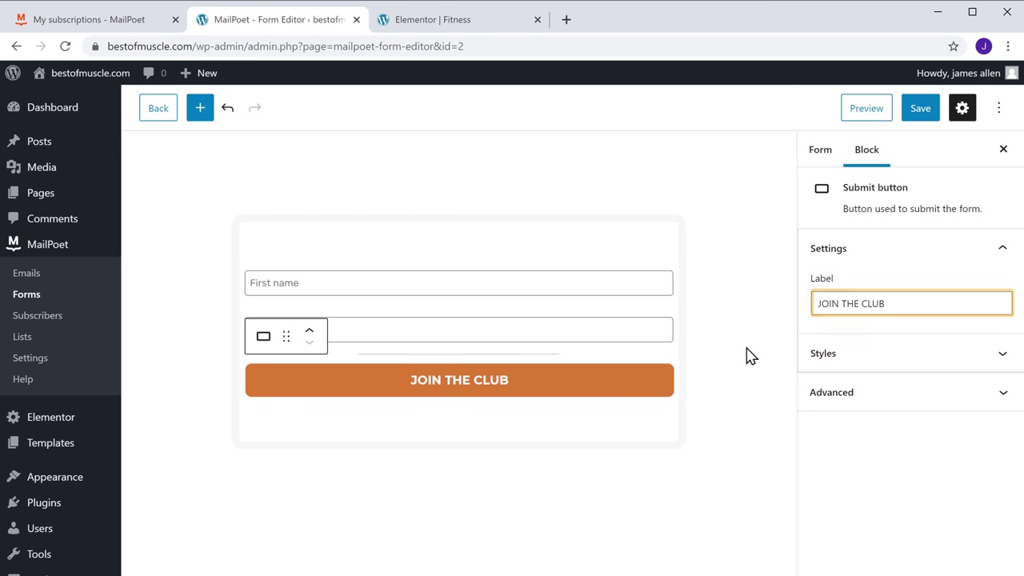
triple_click(894, 304)
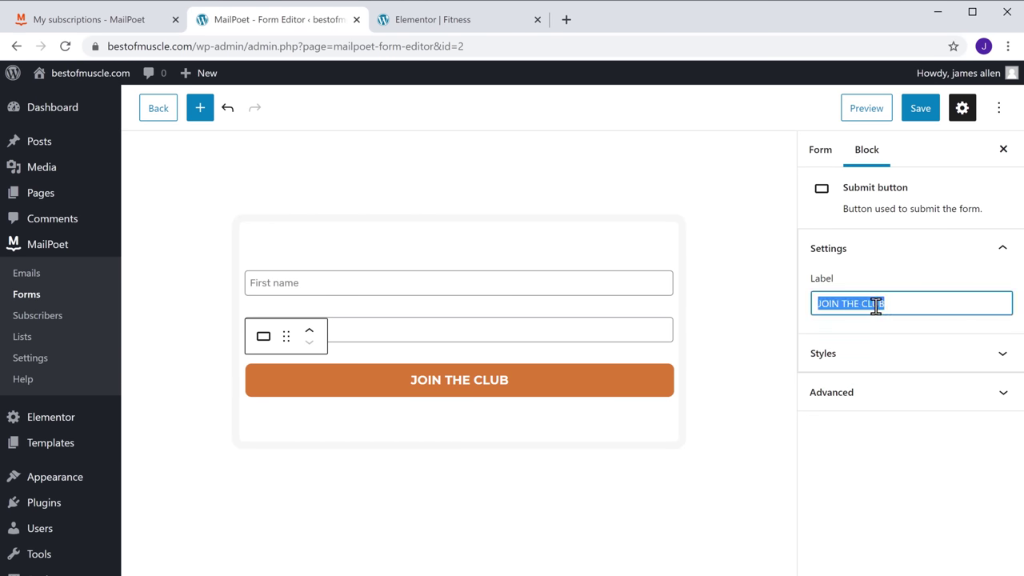
type("Subscribe")
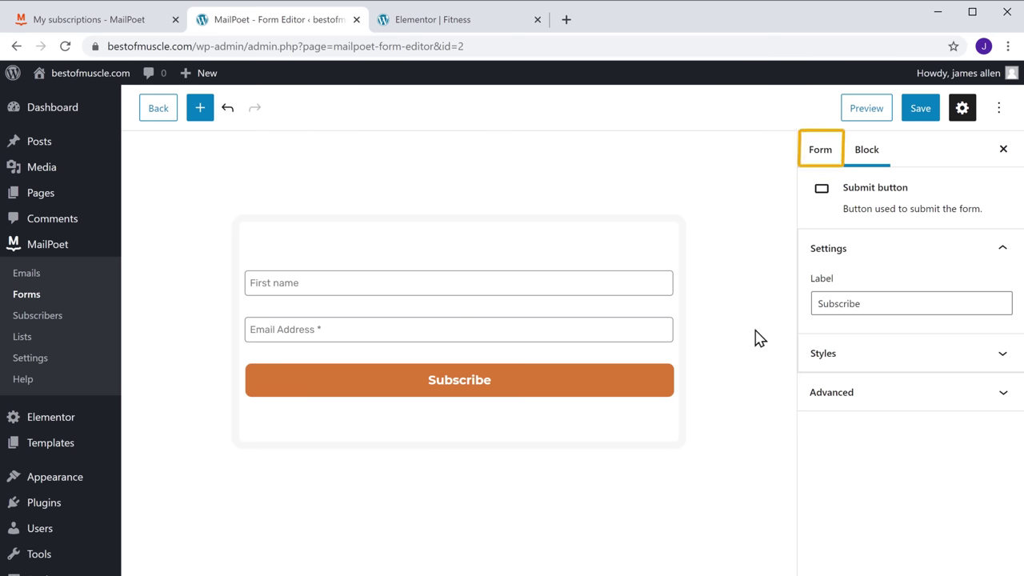
Set the form list to Newsletter mailing list (2), the message to 'Thank you for Subscribing.', and save
left_click(817, 166)
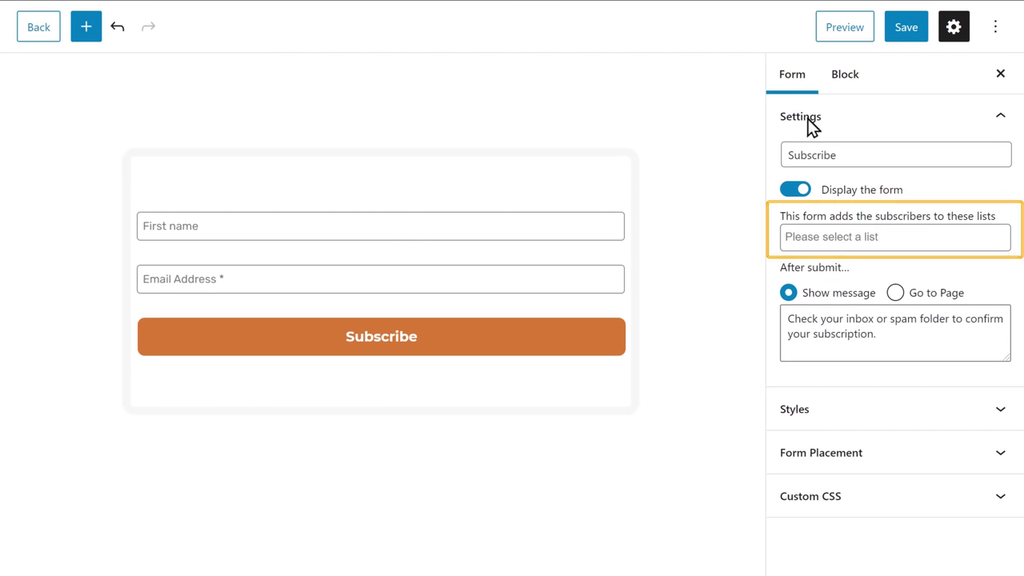
left_click(883, 238)
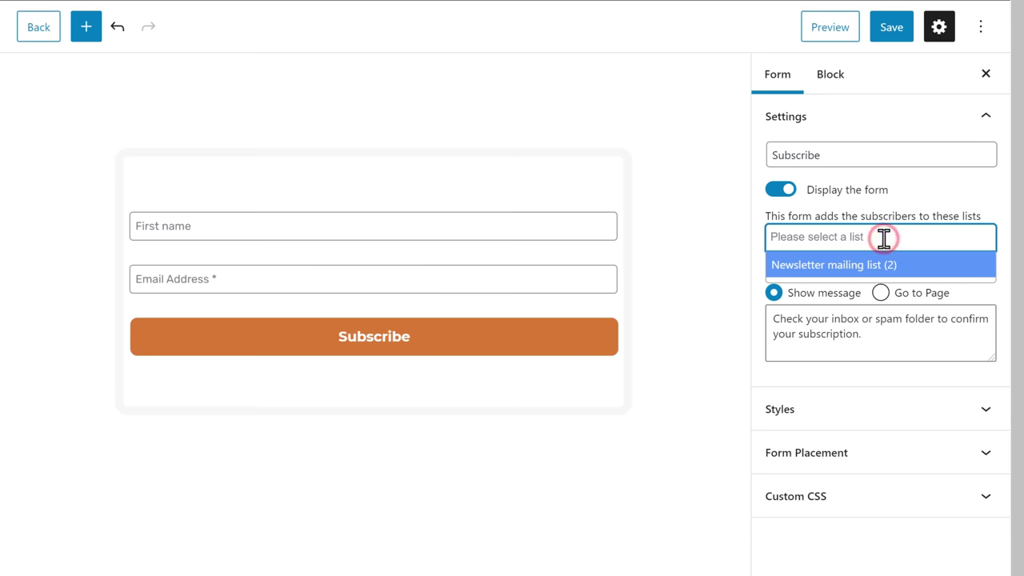
left_click(806, 271)
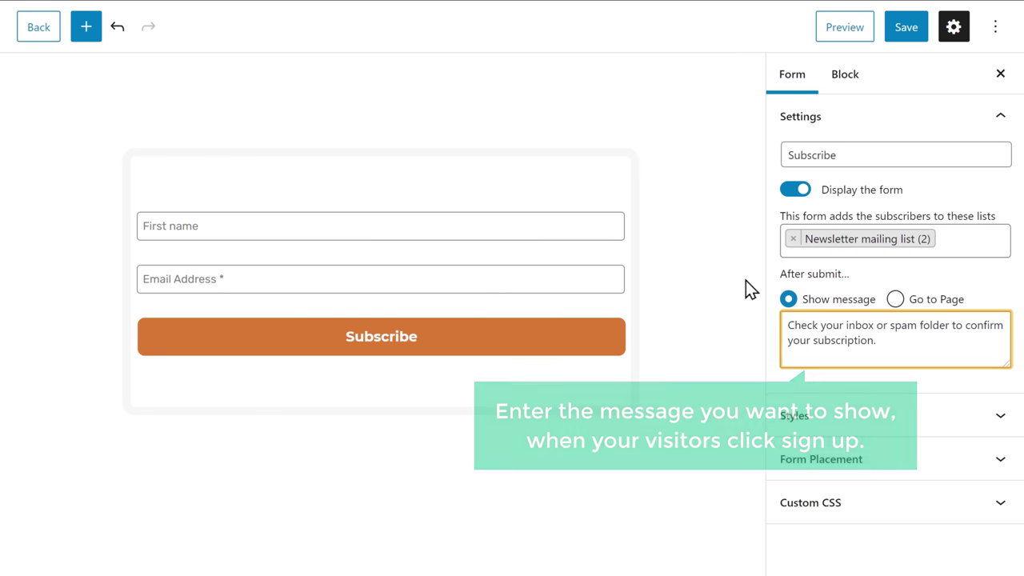
triple_click(882, 340)
type("Thank you for Subscribing.")
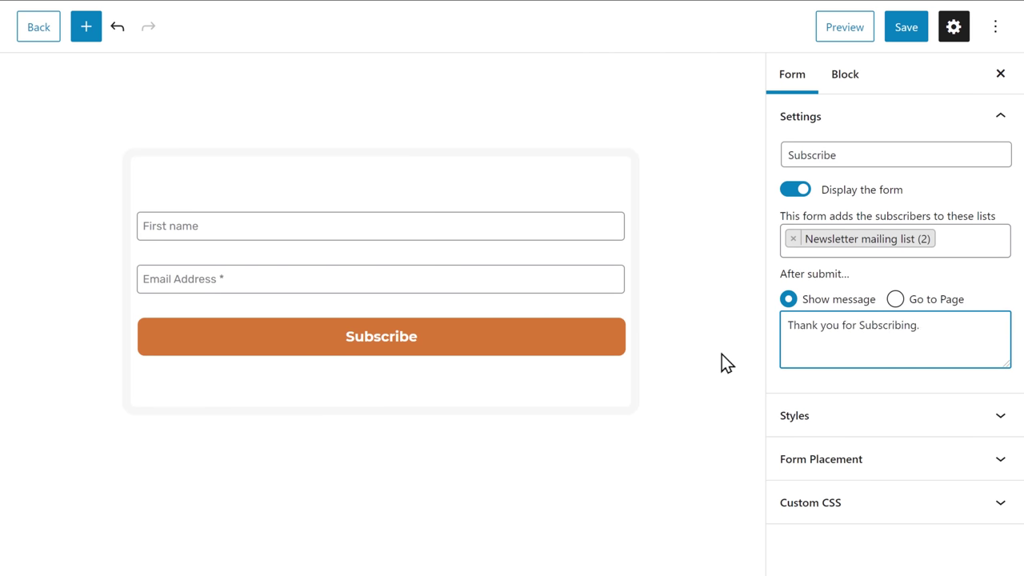
left_click(722, 355)
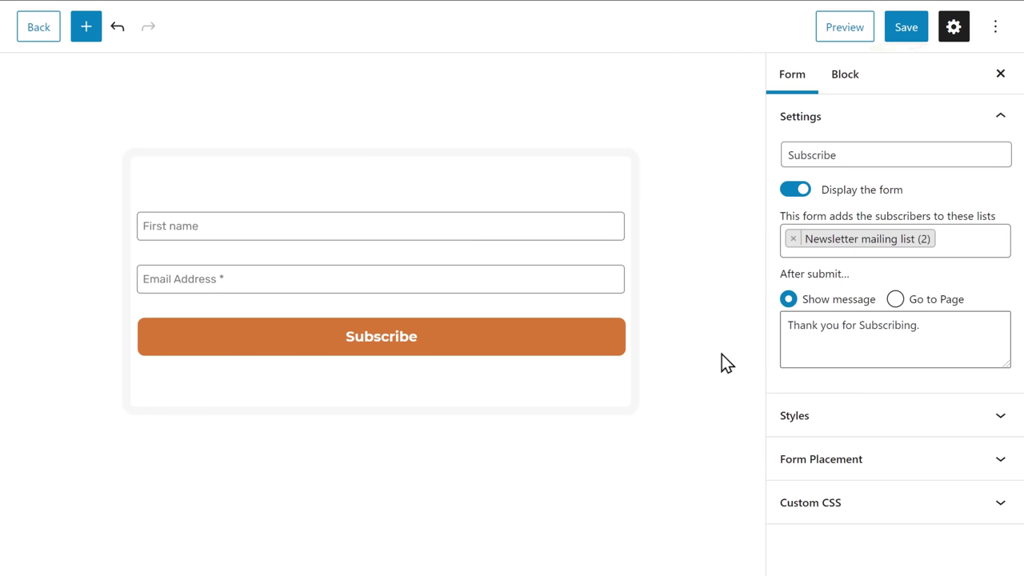
left_click(907, 39)
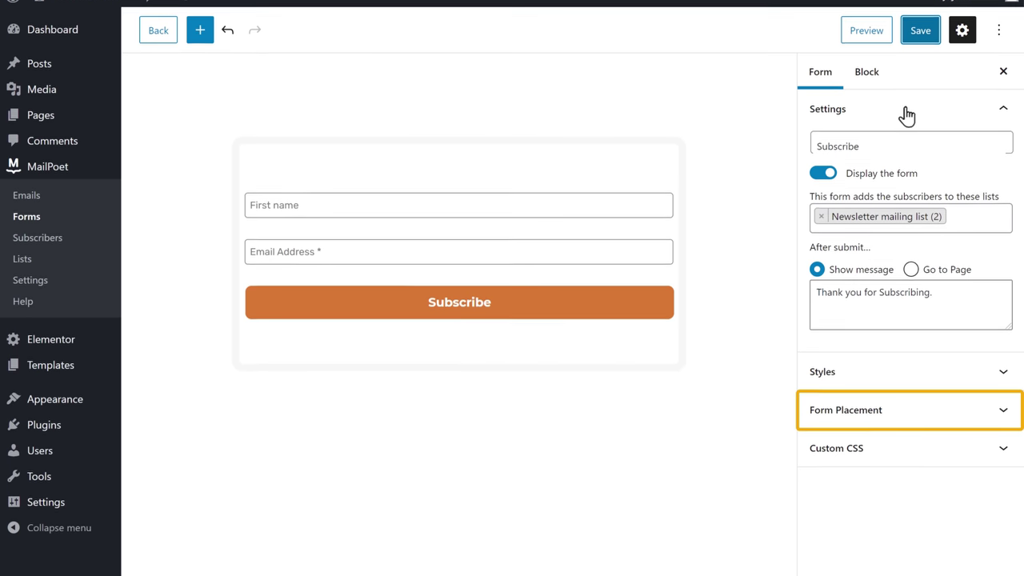
Choose 'Shortcode & other' placement to get [mailpoet_form id="2"], then return to the Elementor Fitness editor
left_click(850, 421)
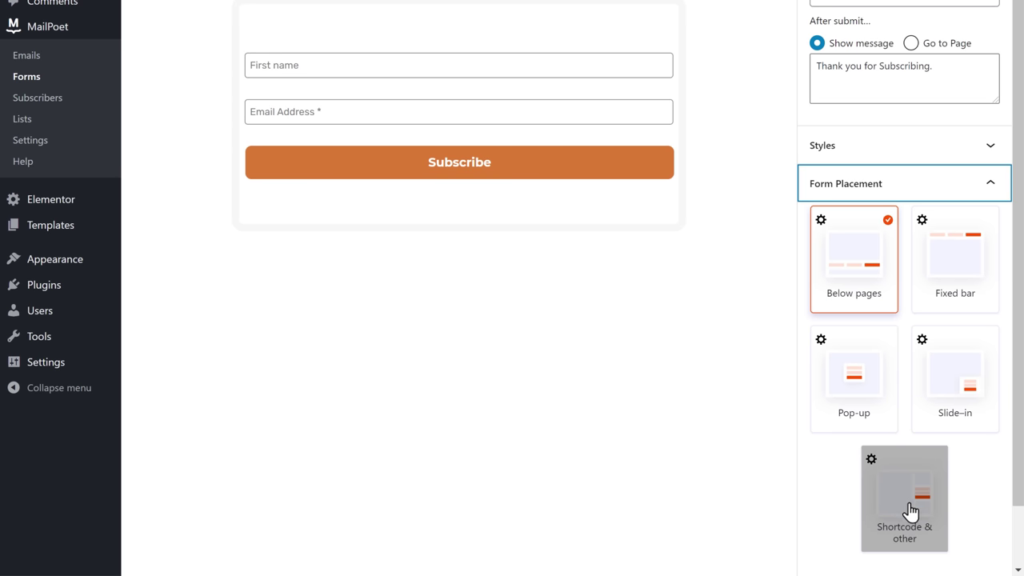
left_click(910, 447)
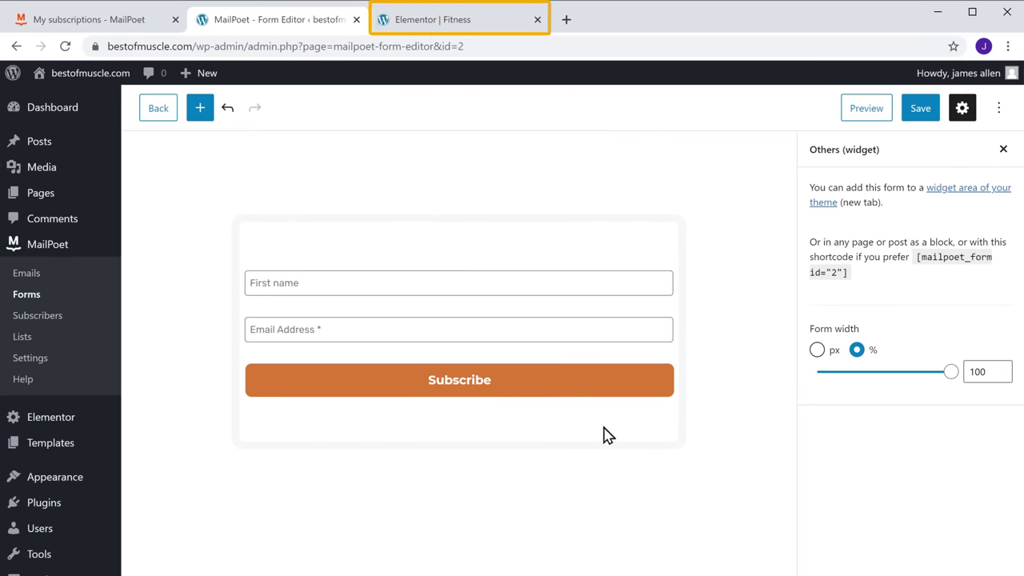
left_click(419, 25)
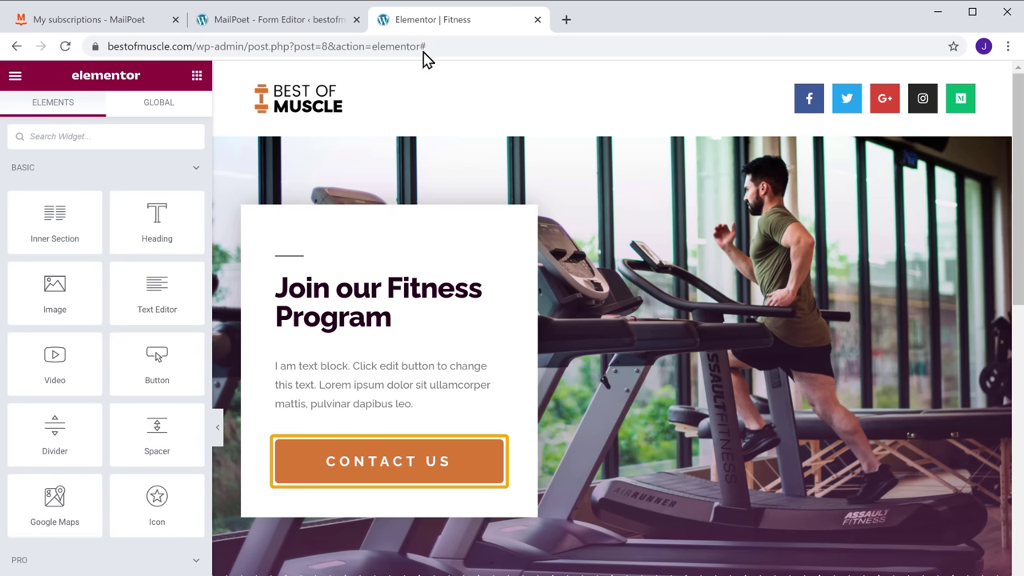
Delete the CONTACT US button and drop a Shortcode widget below the text block
right_click(494, 451)
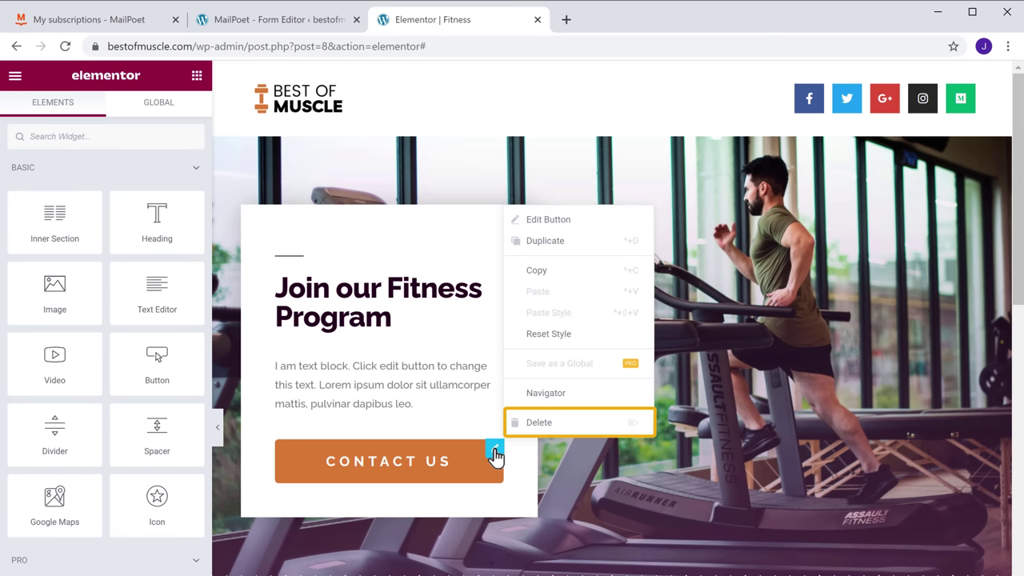
left_click(533, 424)
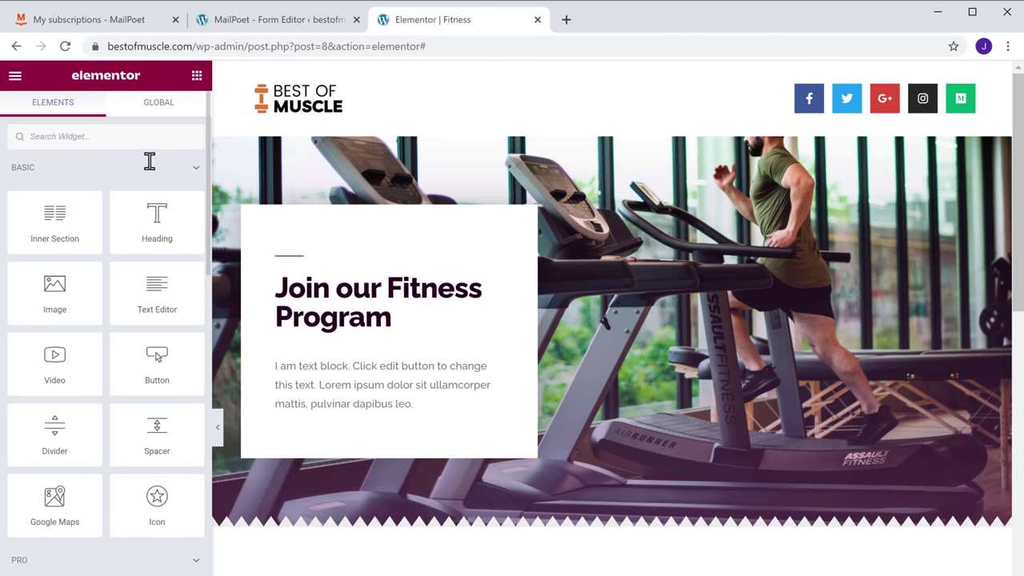
left_click(133, 138)
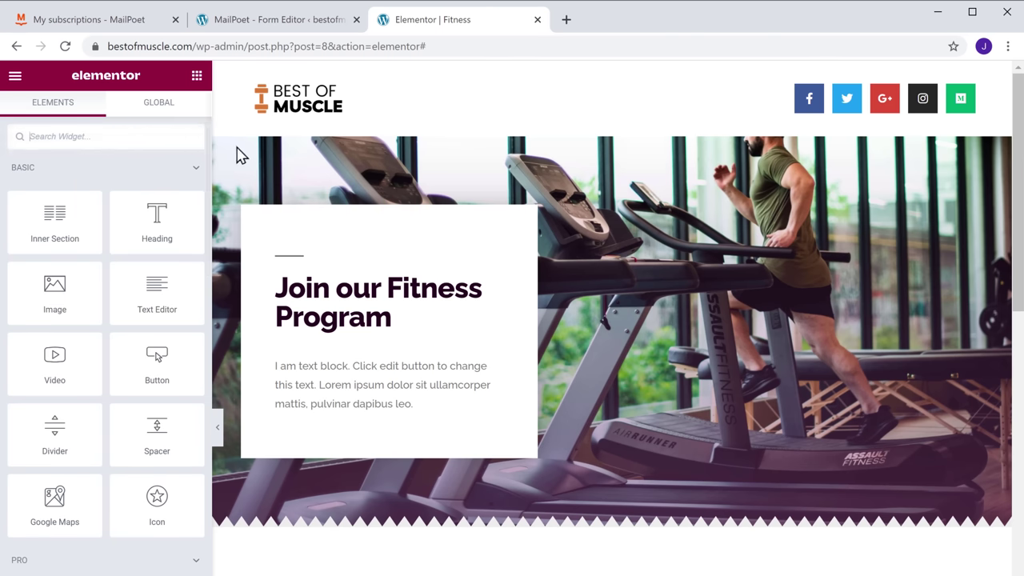
type("Shortcode")
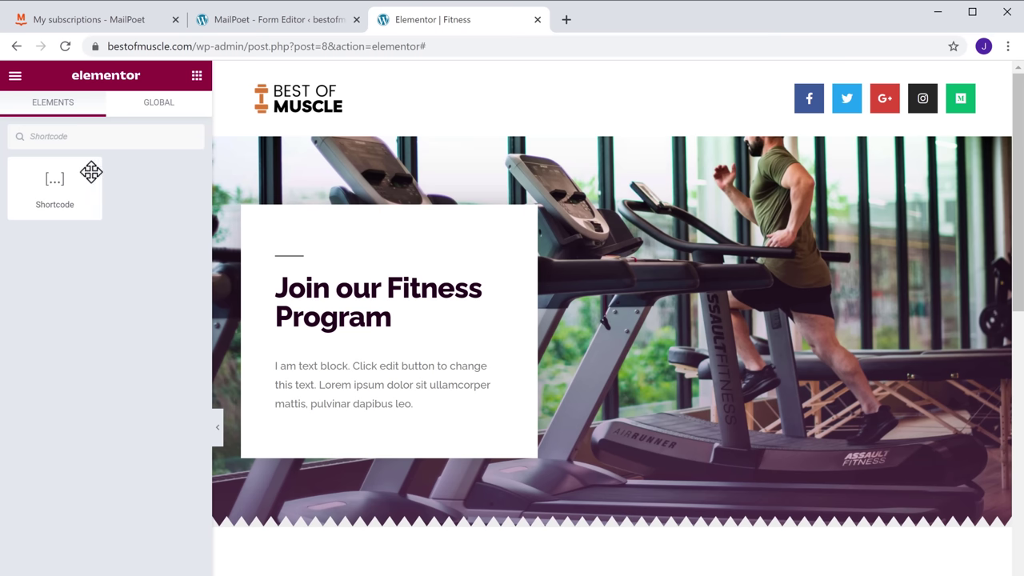
left_click_drag(54, 179, 319, 432)
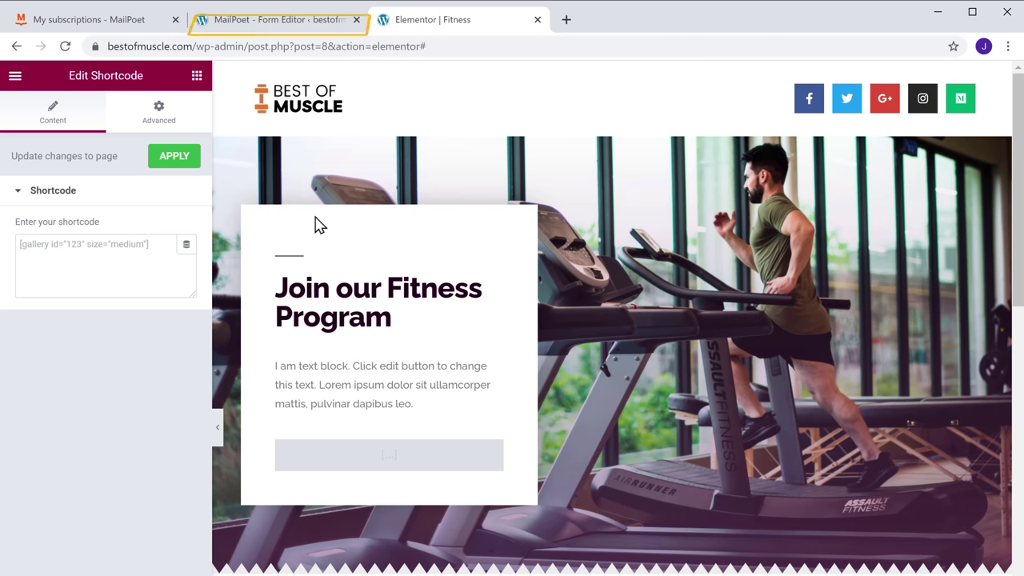
left_click(286, 24)
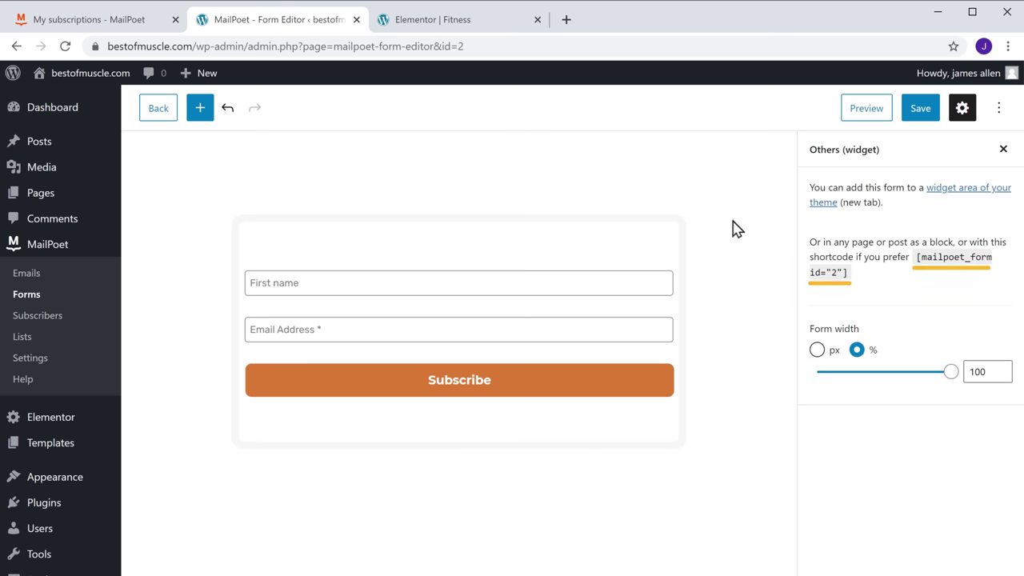
Copy [mailpoet_form id="2"] from MailPoet, paste it into Elementor's Shortcode widget, and apply
left_click(850, 275)
right_click(850, 276)
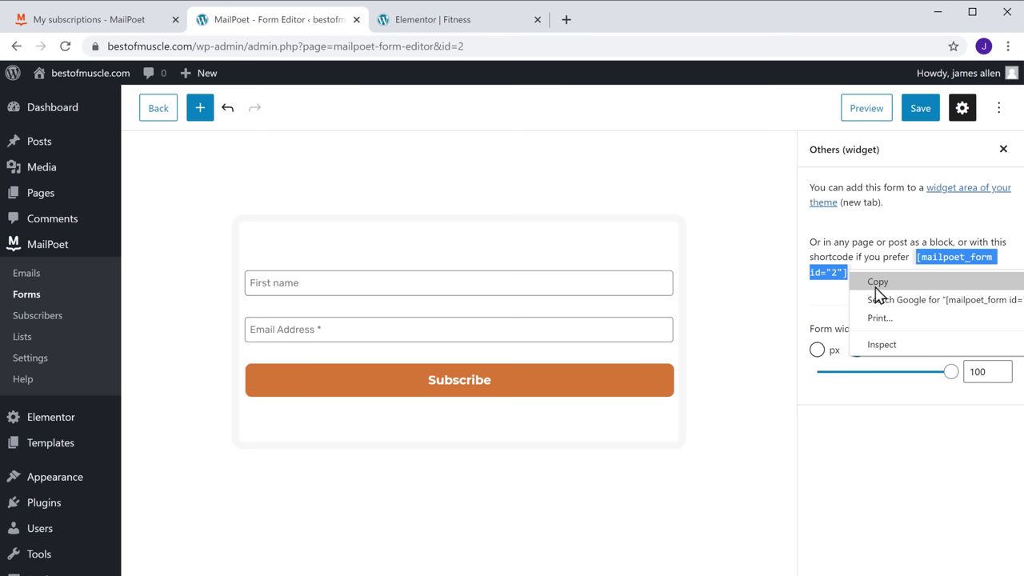
left_click(877, 283)
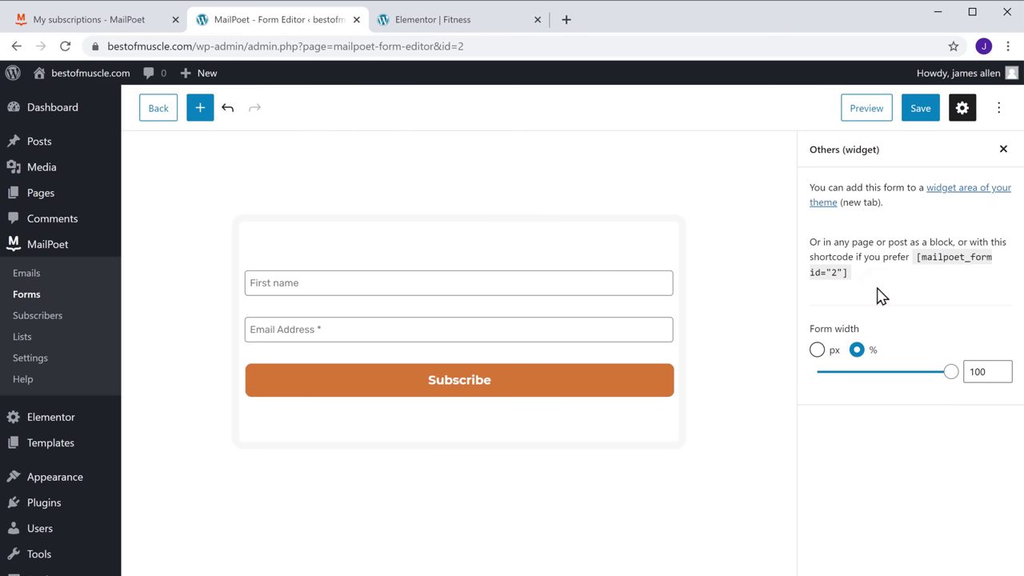
left_click(416, 28)
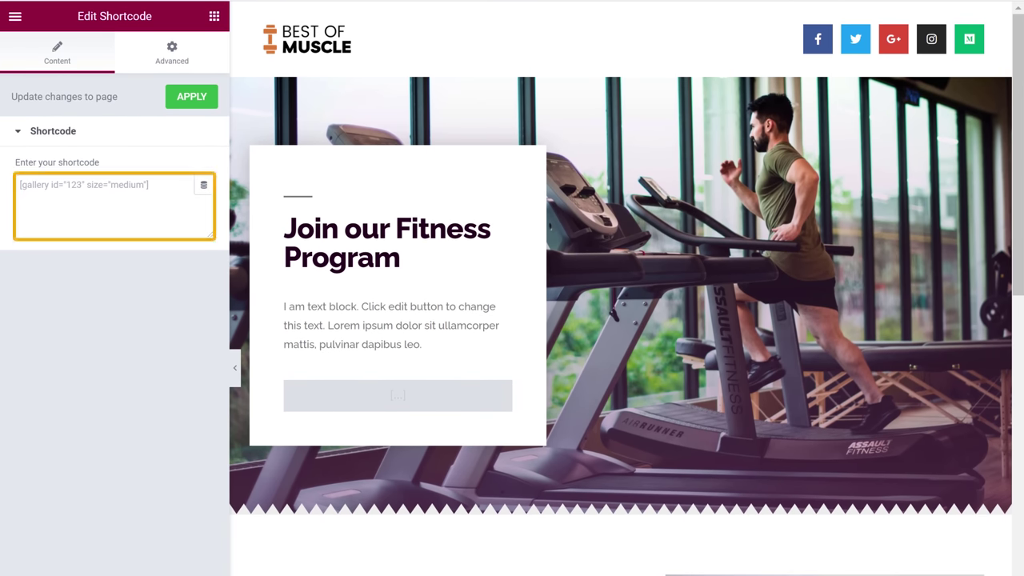
left_click(104, 209)
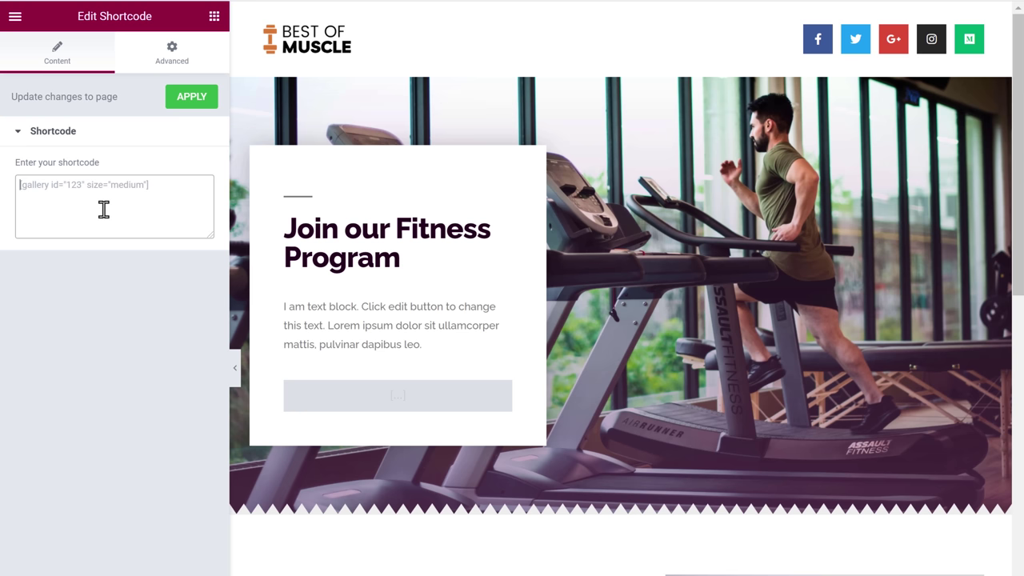
right_click(103, 209)
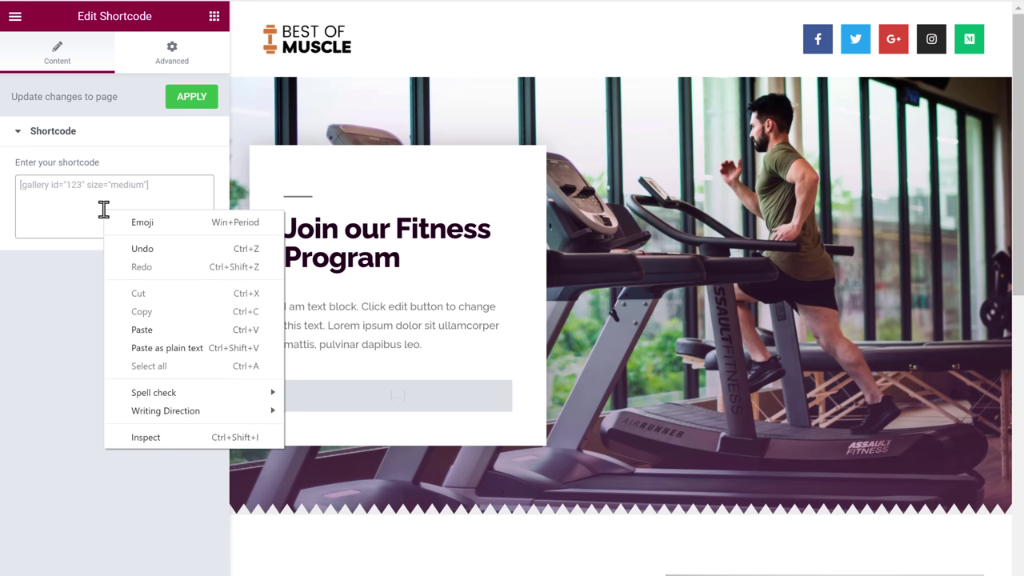
left_click(141, 331)
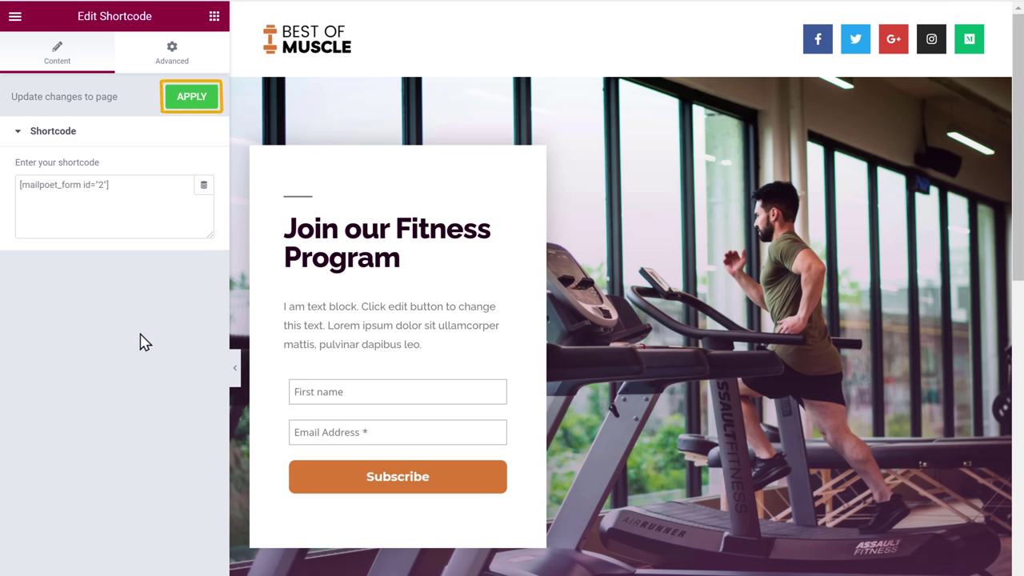
left_click(192, 97)
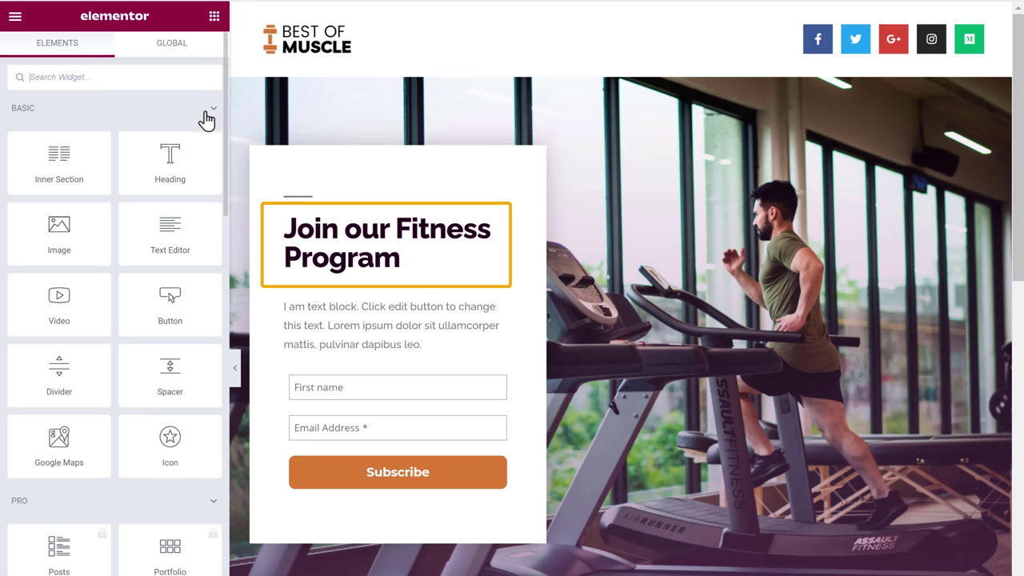
Change the heading to 'Get 50% Off / On Diet Plan' and rewrite the paragraph about weekly free diet plans
left_click(398, 259)
triple_click(404, 258)
type("Get 50% Off")
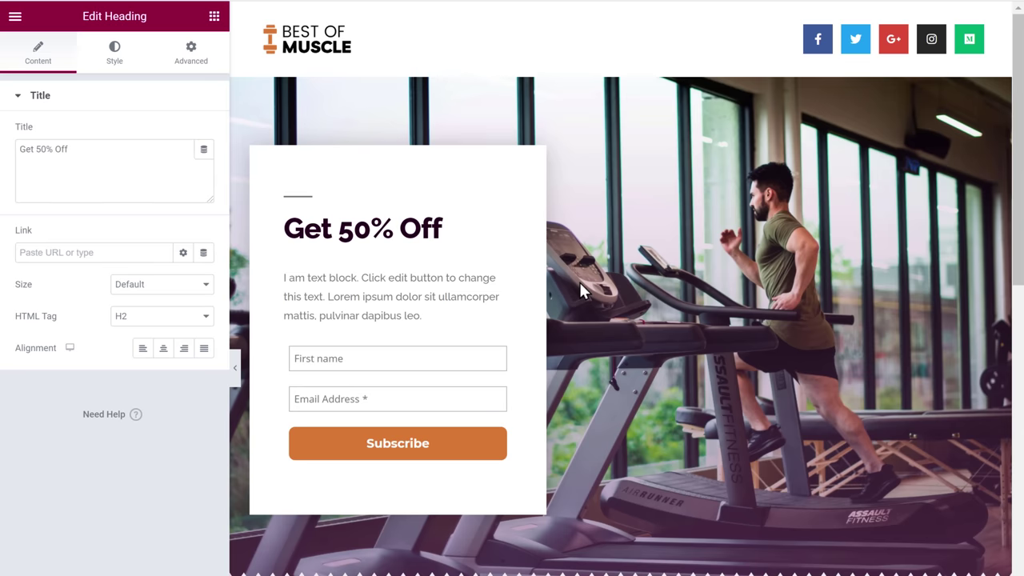
key("shift+Return")
type("On Diet Plan")
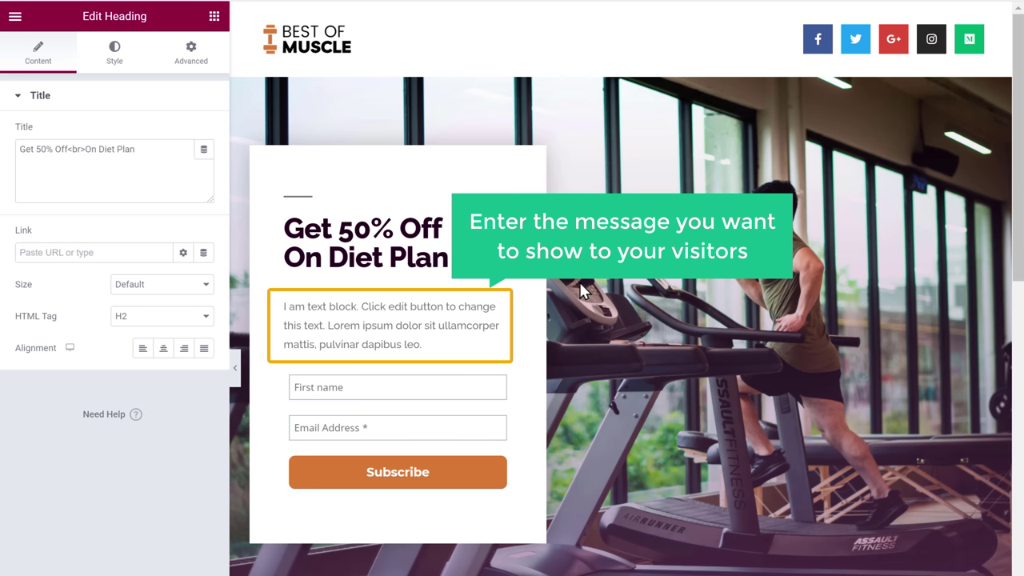
triple_click(424, 345)
type("Every week, we'll be sending you a free diet plan to keep you healthy and you'll be the first one to know about our discount & offers.")
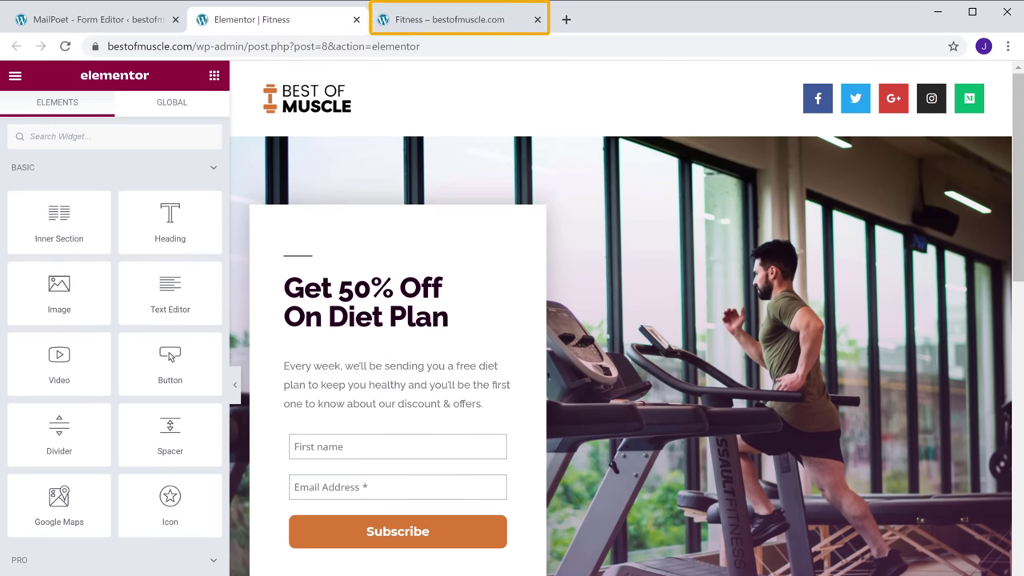
Go to the live Fitness page tab and put the cursor in the First name field
left_click(452, 28)
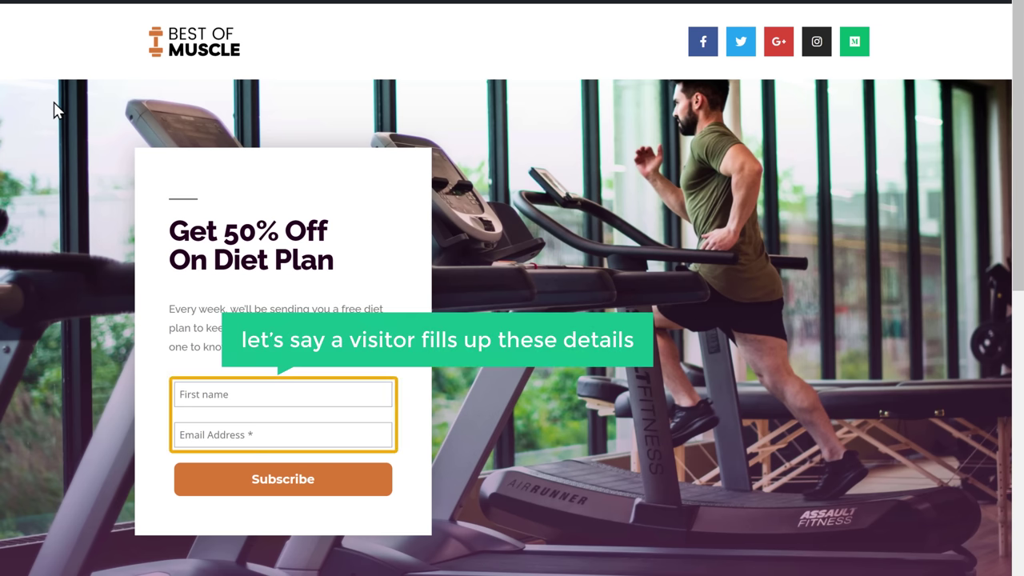
left_click(253, 393)
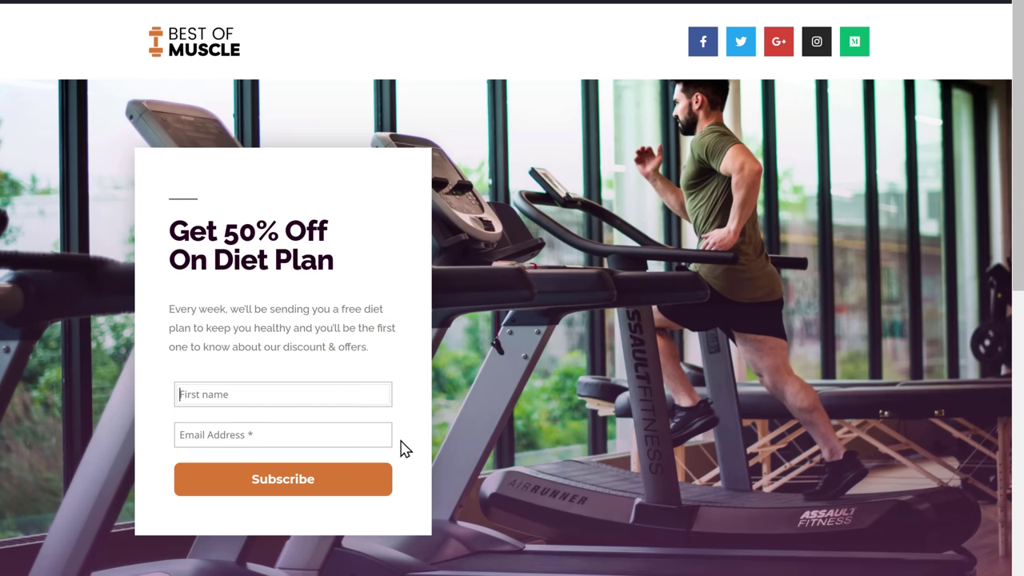
Submit a test signup with a Gmail address, getting 'Thank you for Subscribing.'
key("Tab")
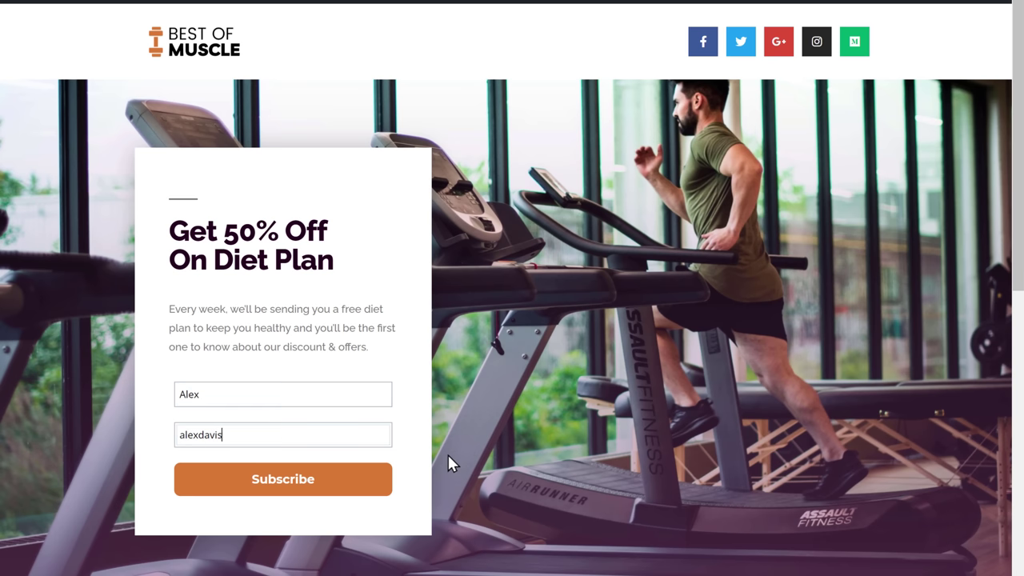
key("Tab")
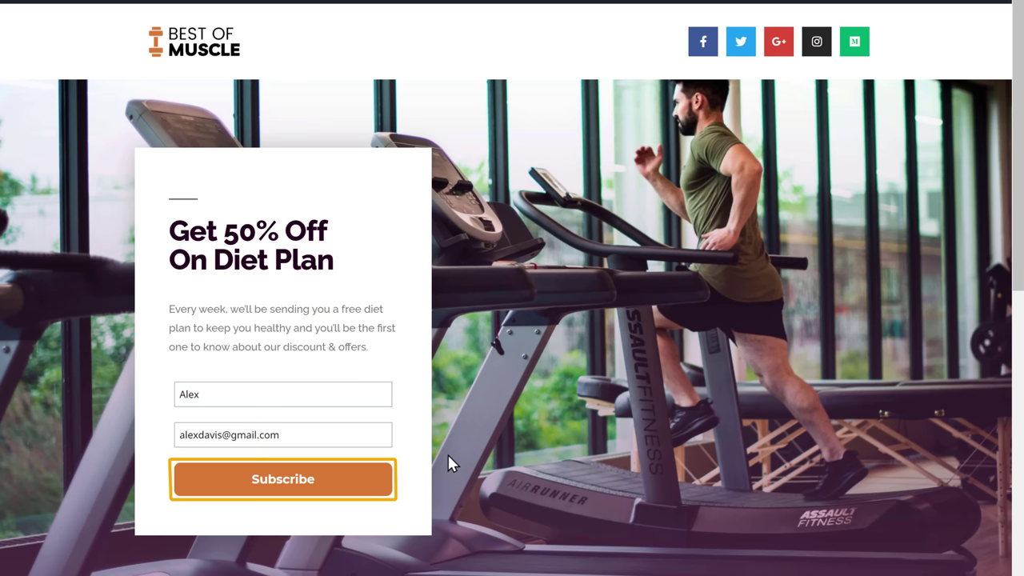
left_click(283, 484)
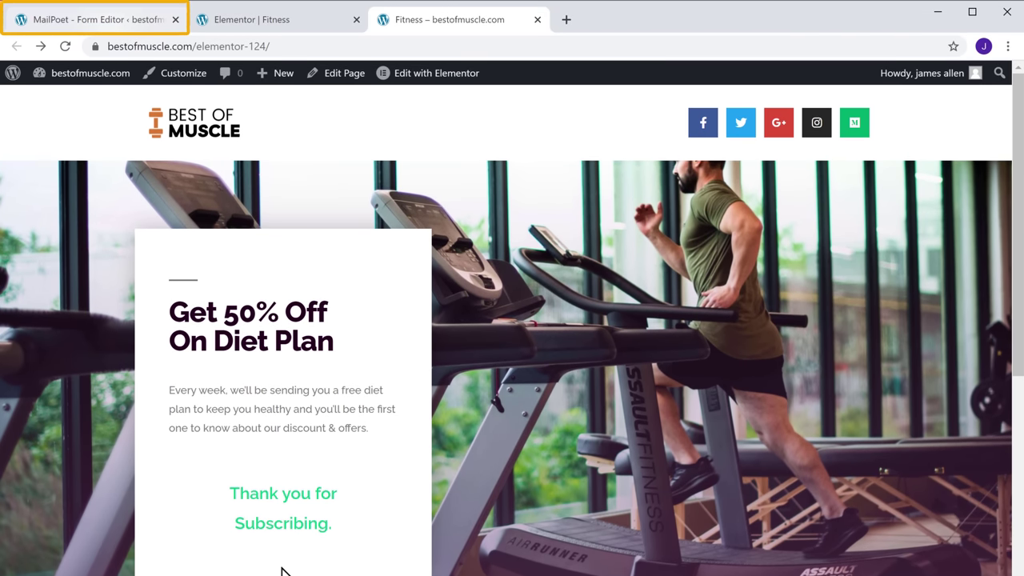
Check in MailPoet Subscribers that the test signup is Unconfirmed on the Newsletter list, then go to Emails
left_click(104, 32)
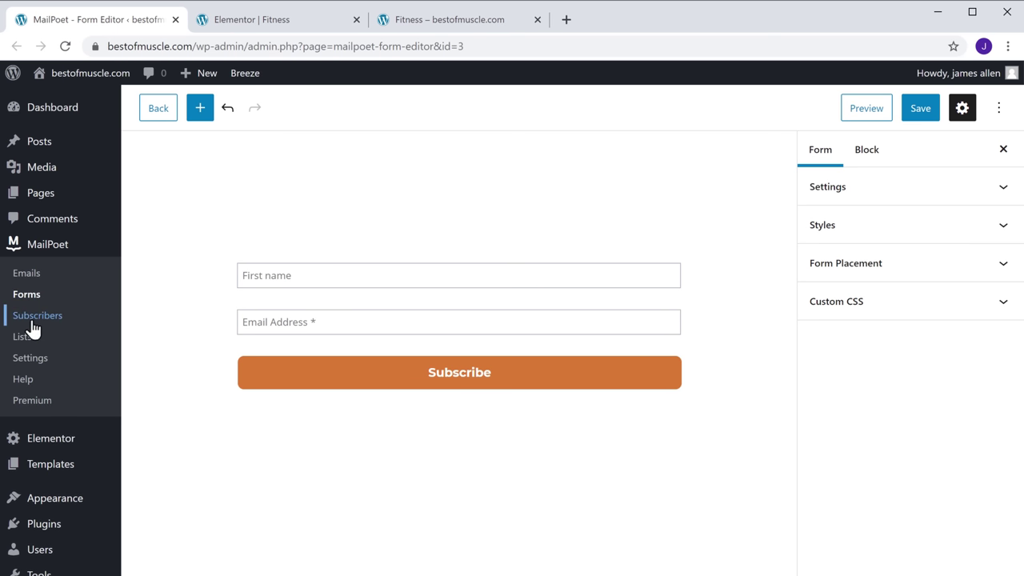
left_click(32, 323)
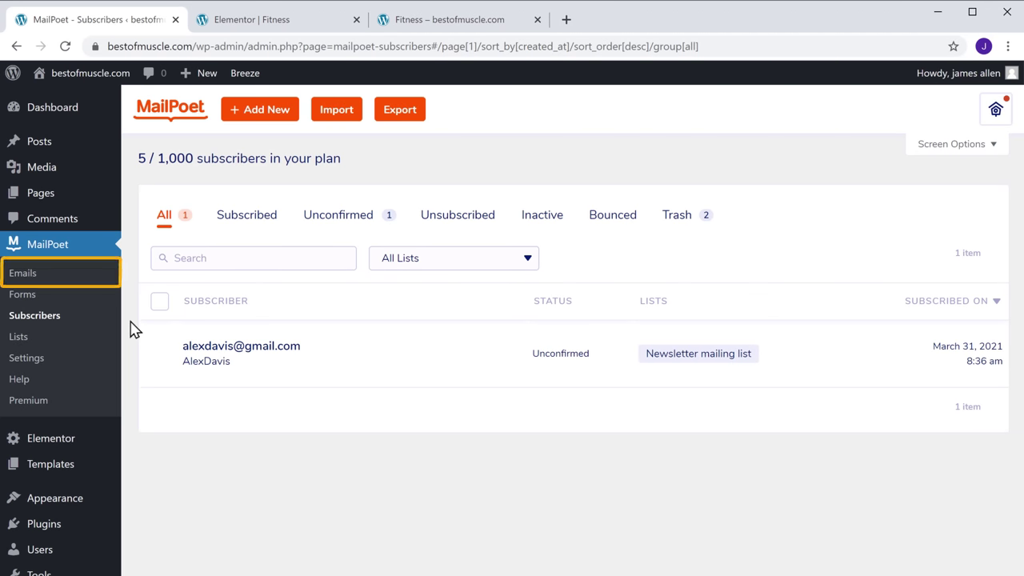
left_click(22, 275)
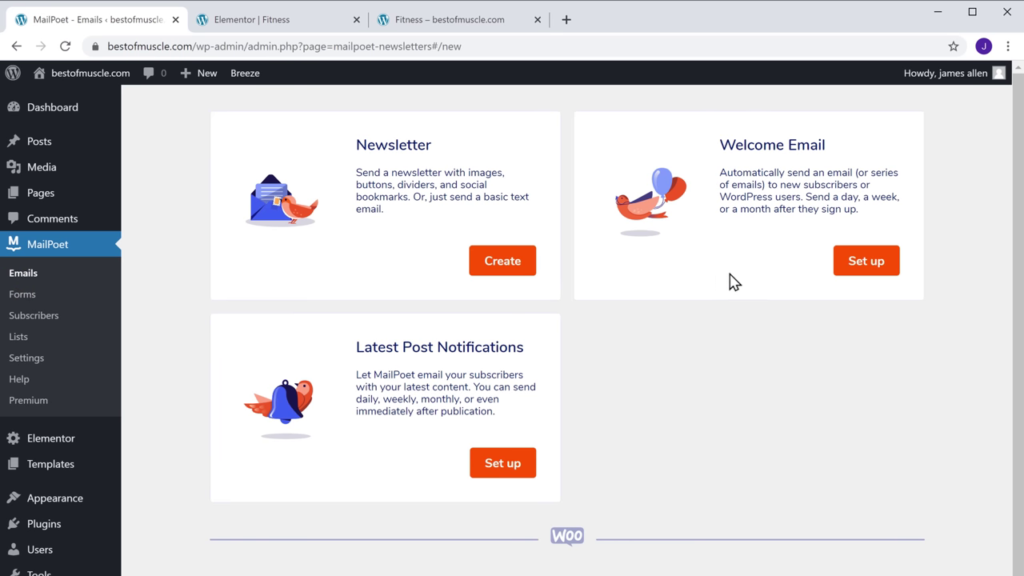
Set up a Welcome Email sent immediately when someone subscribes to the Newsletter list
left_click(862, 272)
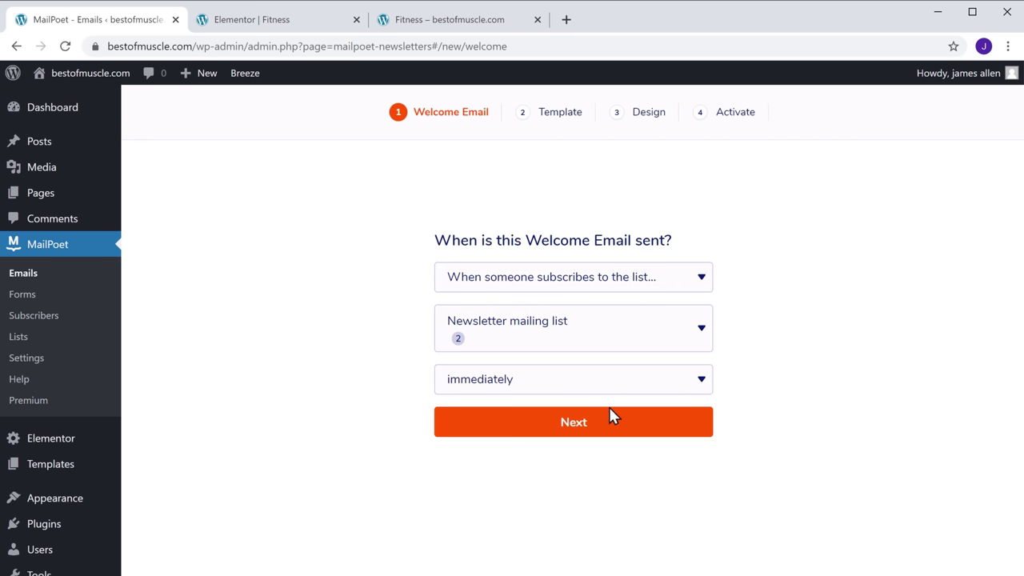
left_click(570, 436)
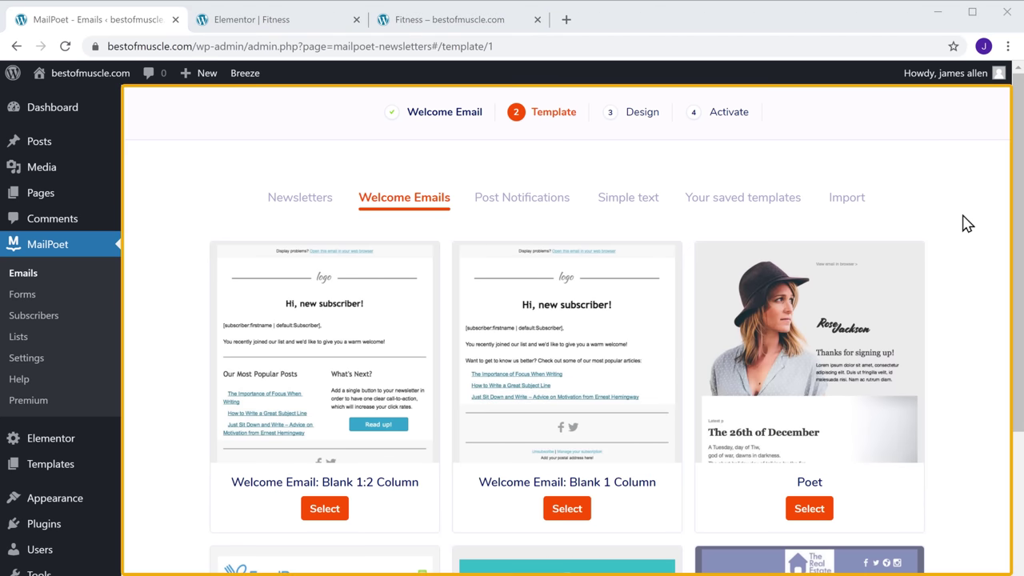
Pick the Simple Text template from the Simple text templates for the welcome email
scroll(966, 223, "down", 8)
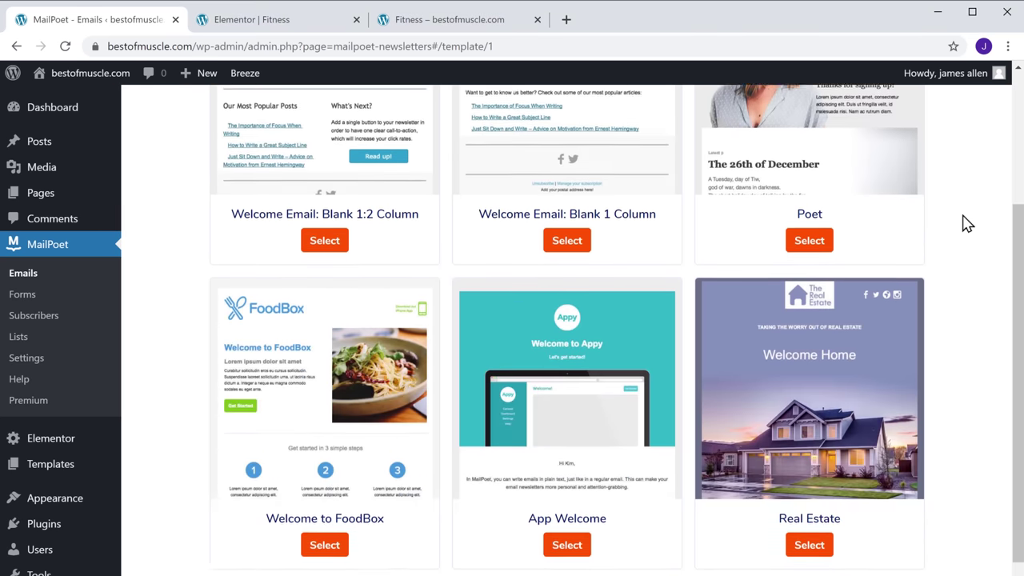
scroll(967, 223, "up", 9)
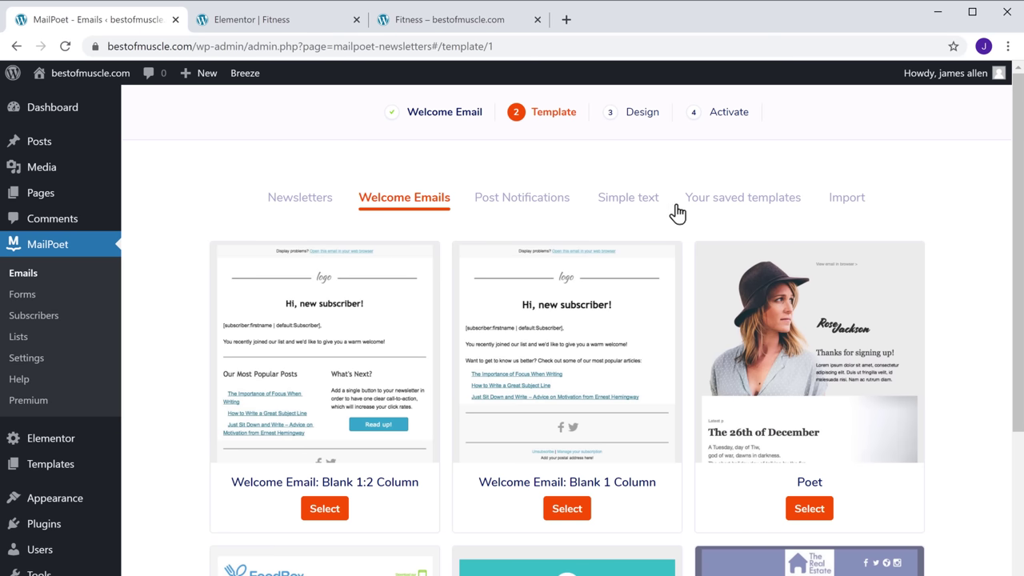
left_click(618, 207)
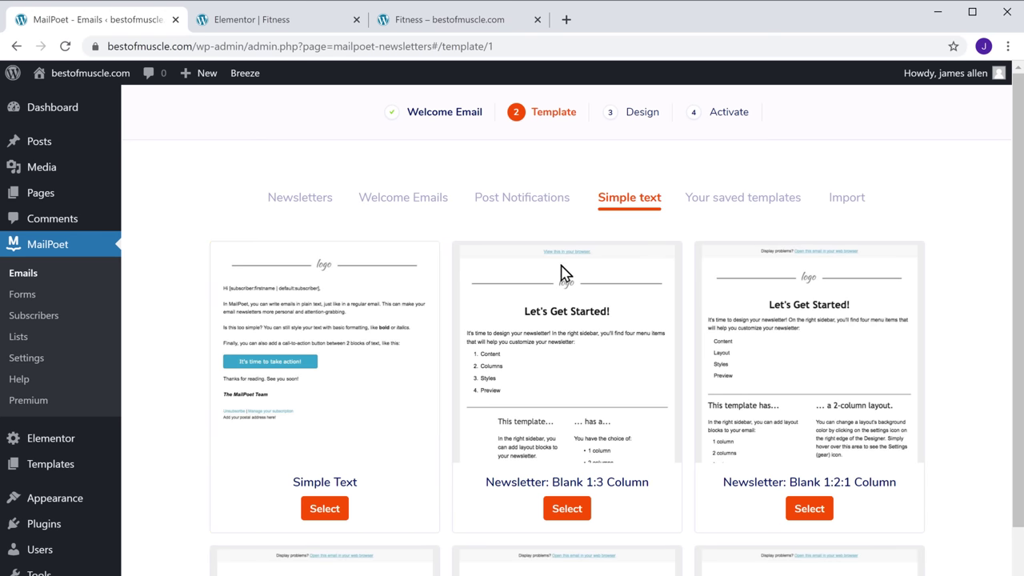
left_click(320, 518)
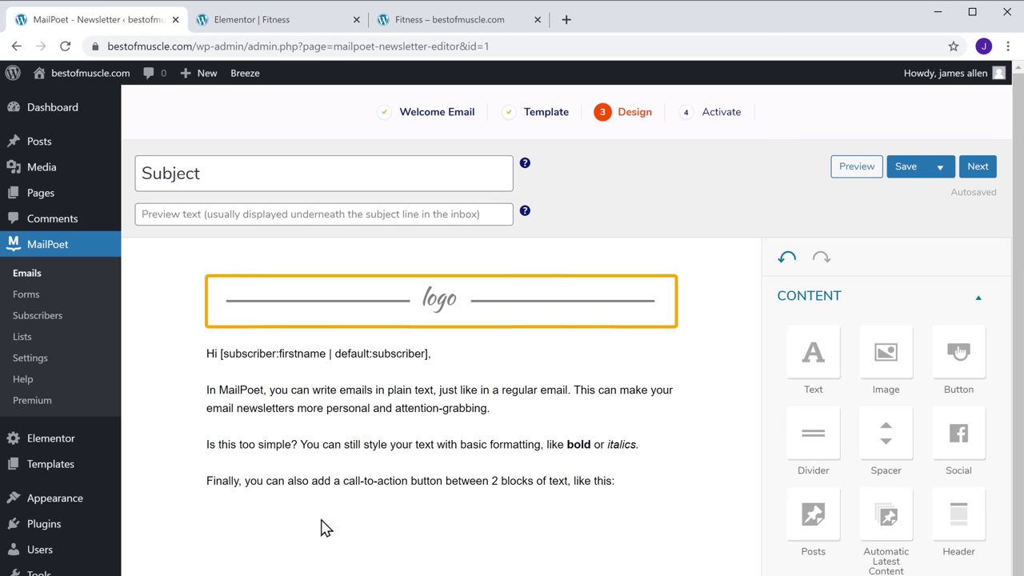
Replace the placeholder logo by uploading the Best of Muscle logo file from Explorer
left_click(426, 304)
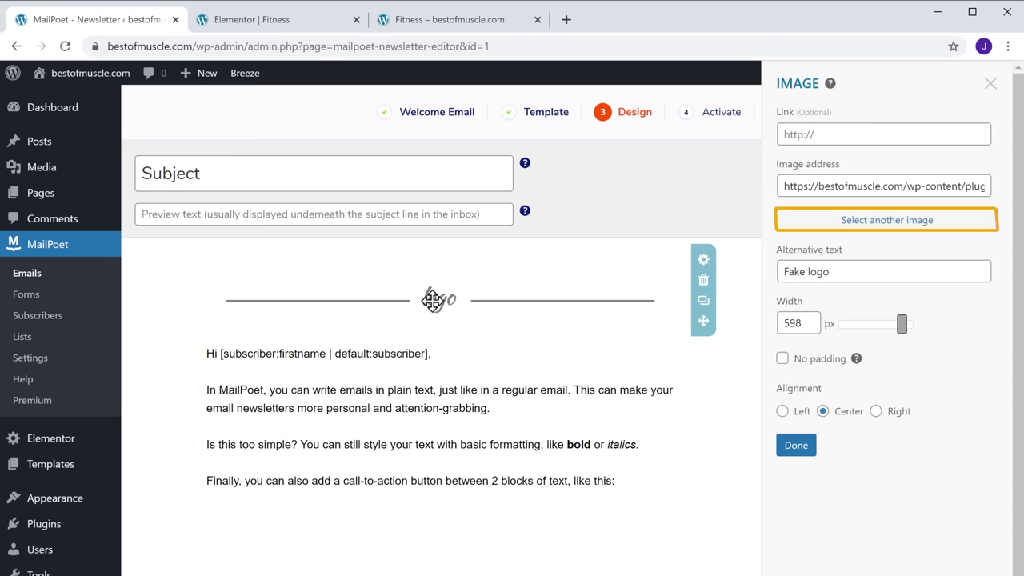
left_click(880, 227)
key("alt+Tab")
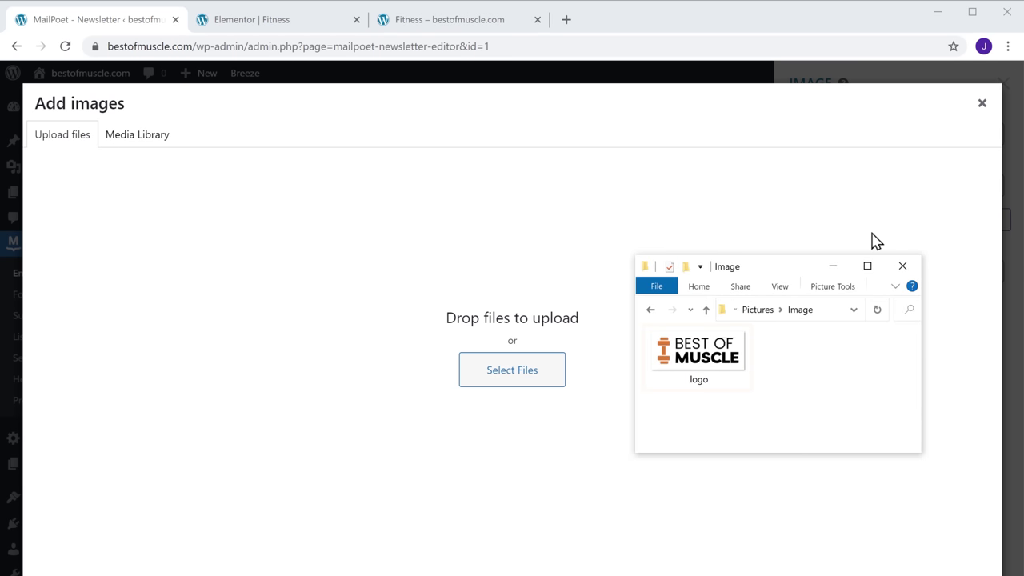
left_click(694, 356)
left_click_drag(694, 357, 528, 320)
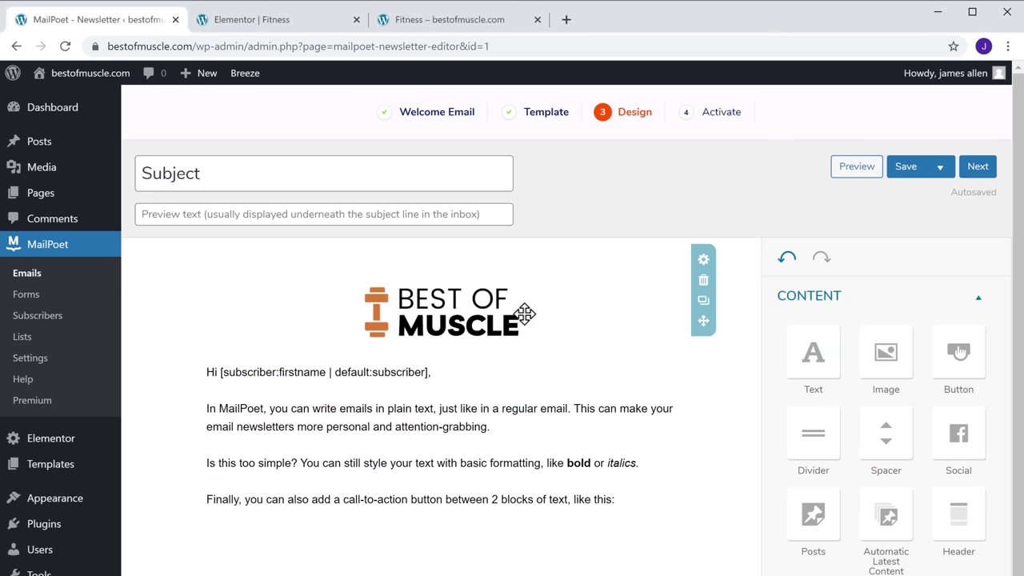
Replace the template paragraphs with 'You have got 50% Off on Diet Plan' and the offer link
left_click(206, 408)
key("ctrl+shift+End")
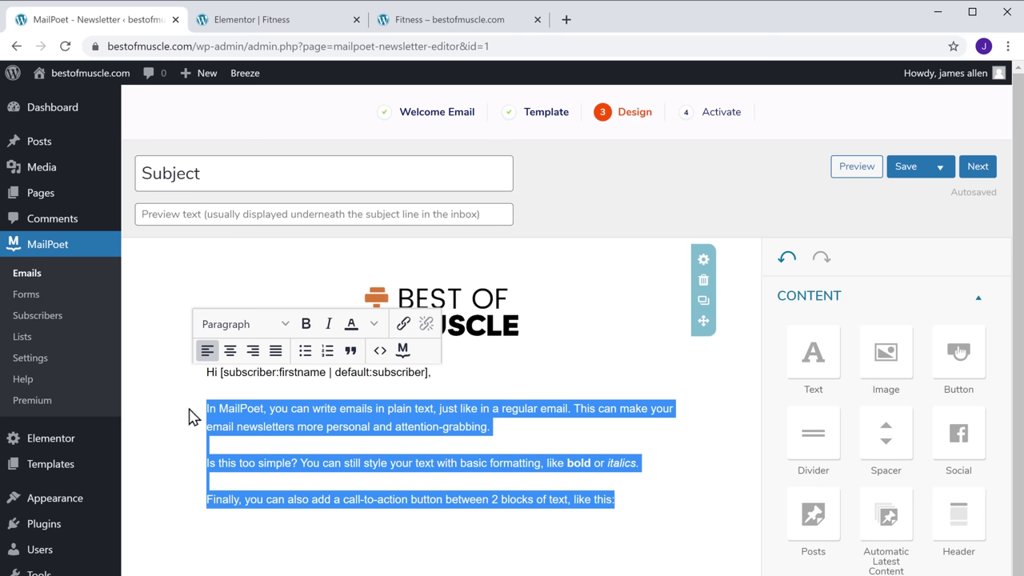
type("You have got 50% Off on Diet Plan")
key("Return")
type("To avail offer click the link: www.bestofmuscle.com/diet-plan/offer-payment/")
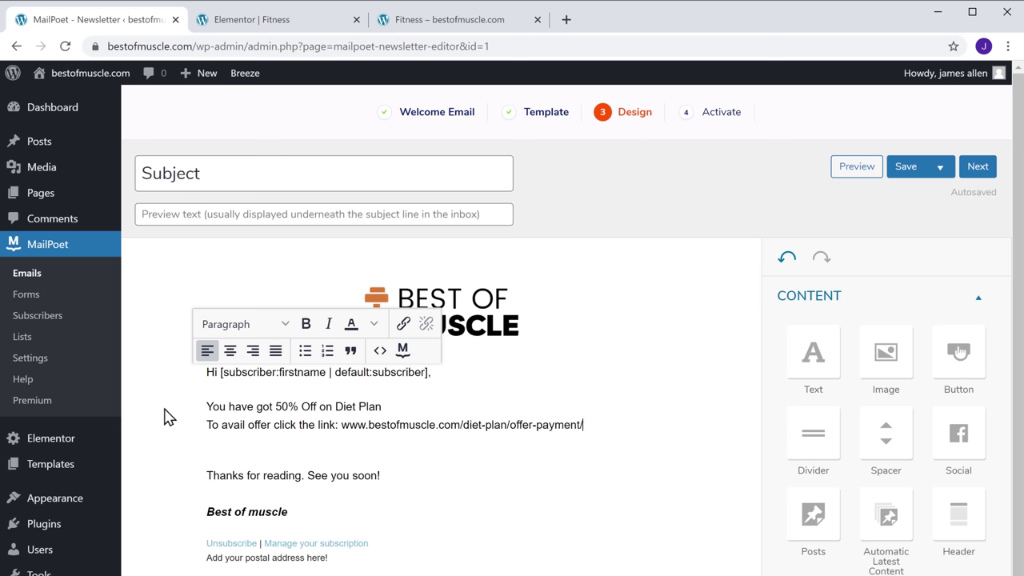
key("ctrl+shift+Left")
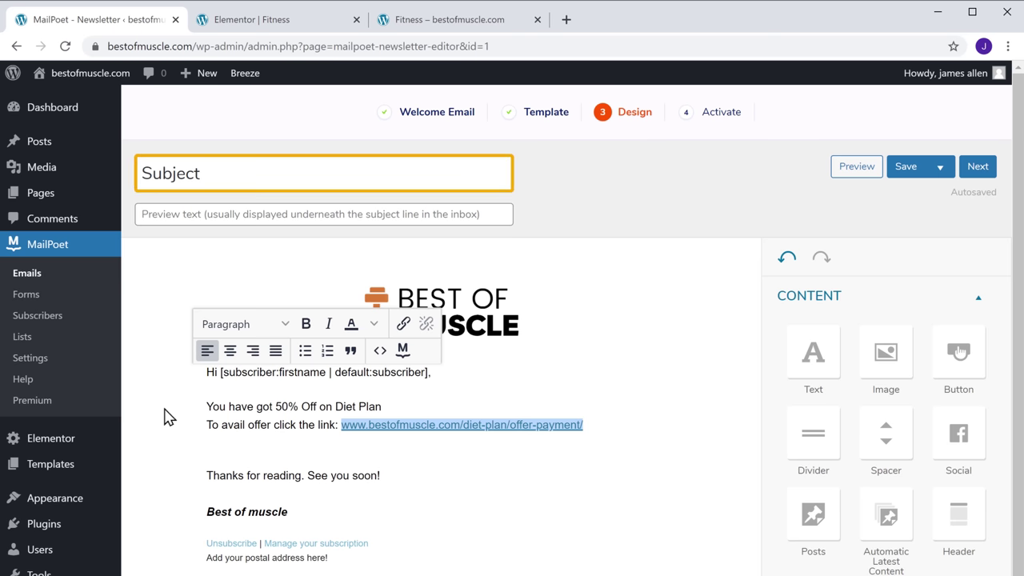
left_click(168, 414)
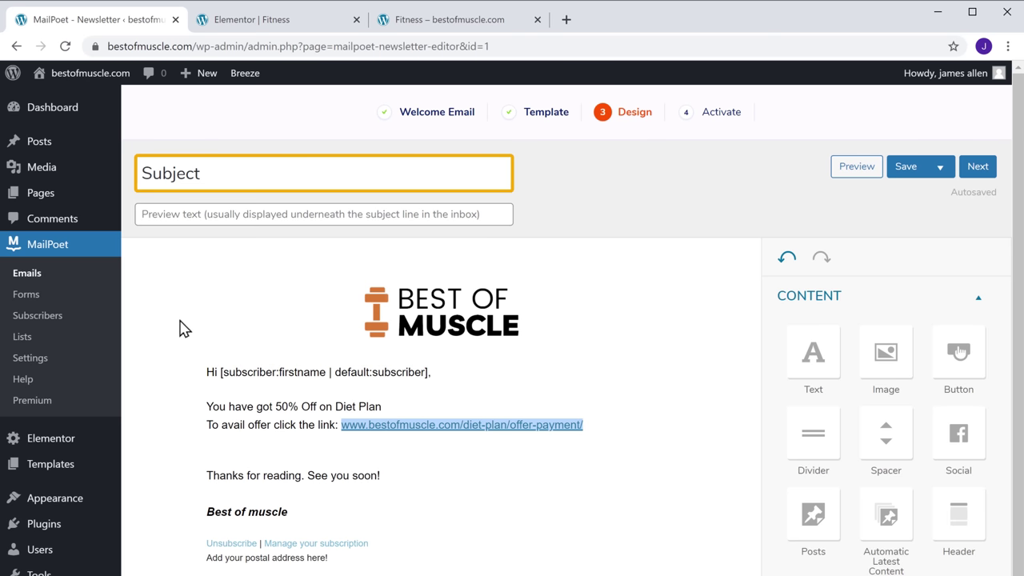
Change the email subject to 'Welcome to Best of Muscle'
double_click(205, 172)
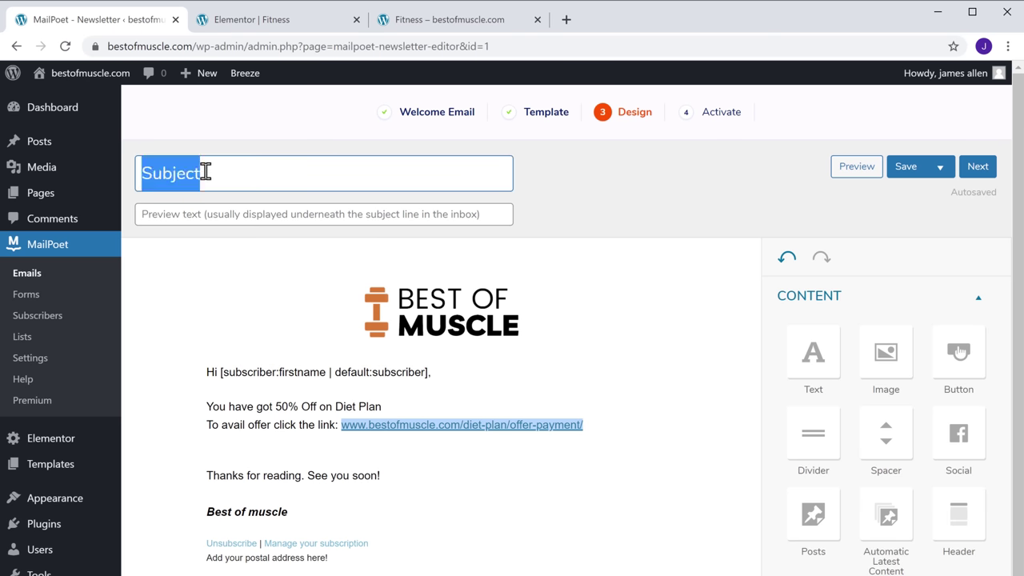
type("Welcome to Best of Muscle")
left_click(210, 120)
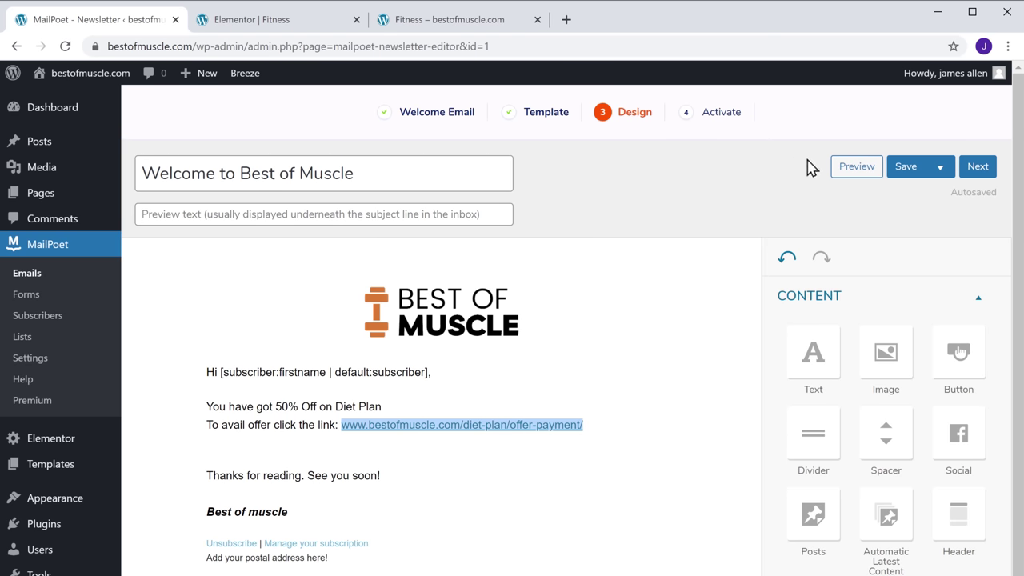
Review the activation settings and activate the Welcome to Best of Muscle email
left_click(977, 168)
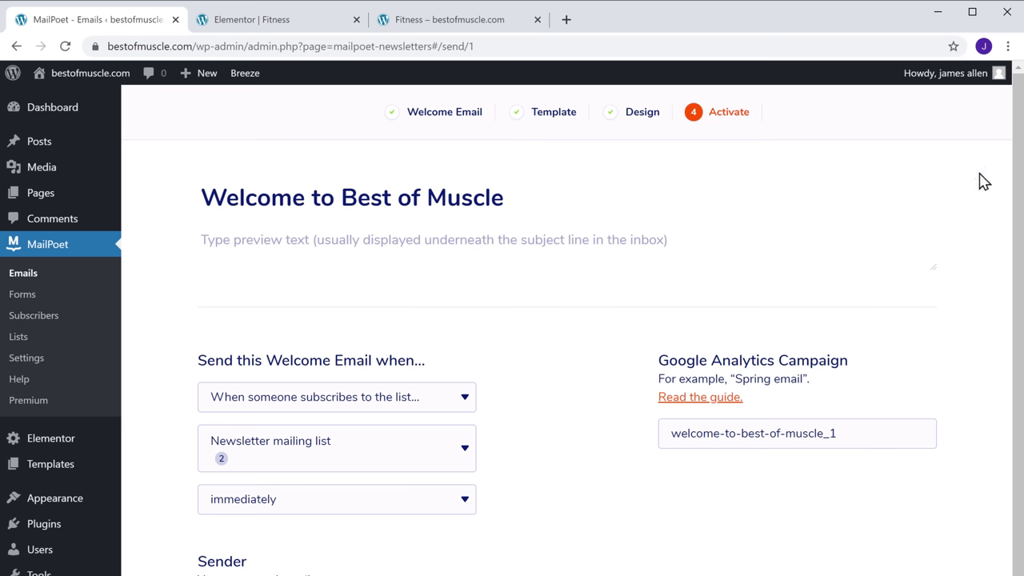
scroll(982, 180, "down", 2)
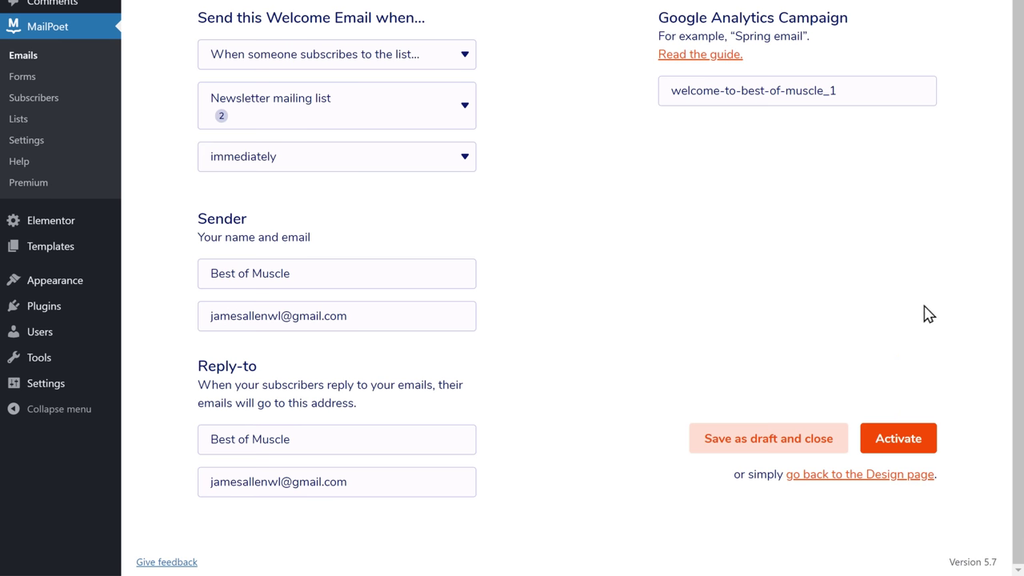
left_click(898, 440)
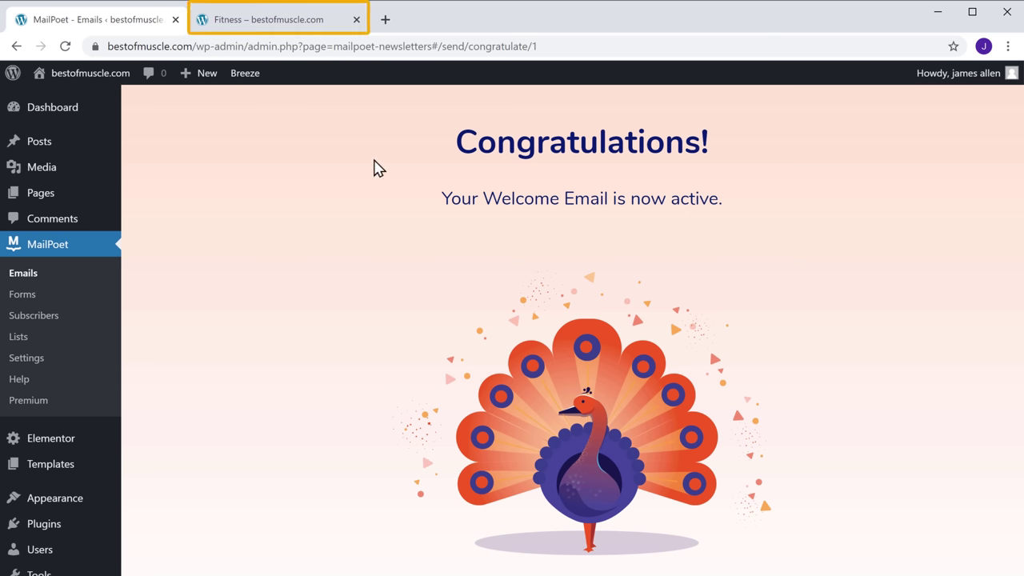
Sign up a second test subscriber on the Fitness page with a first name and Gmail address
left_click(278, 30)
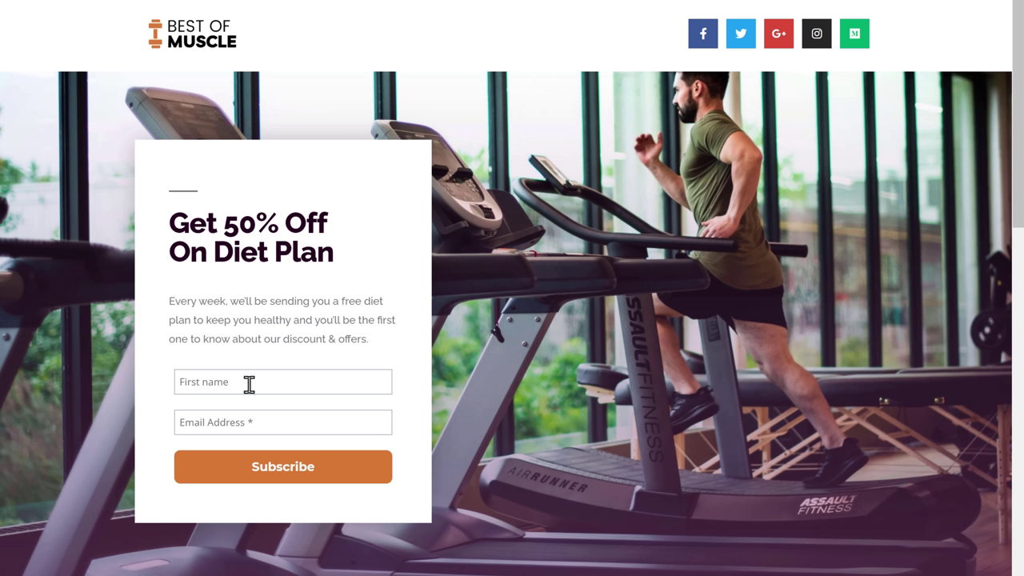
type("Reynold")
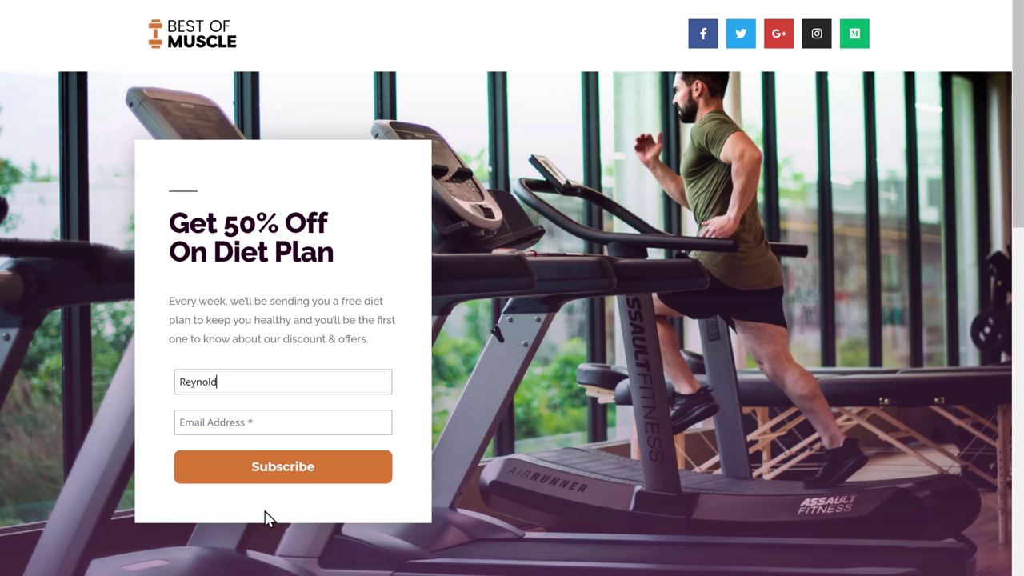
key("Tab")
key("Tab")
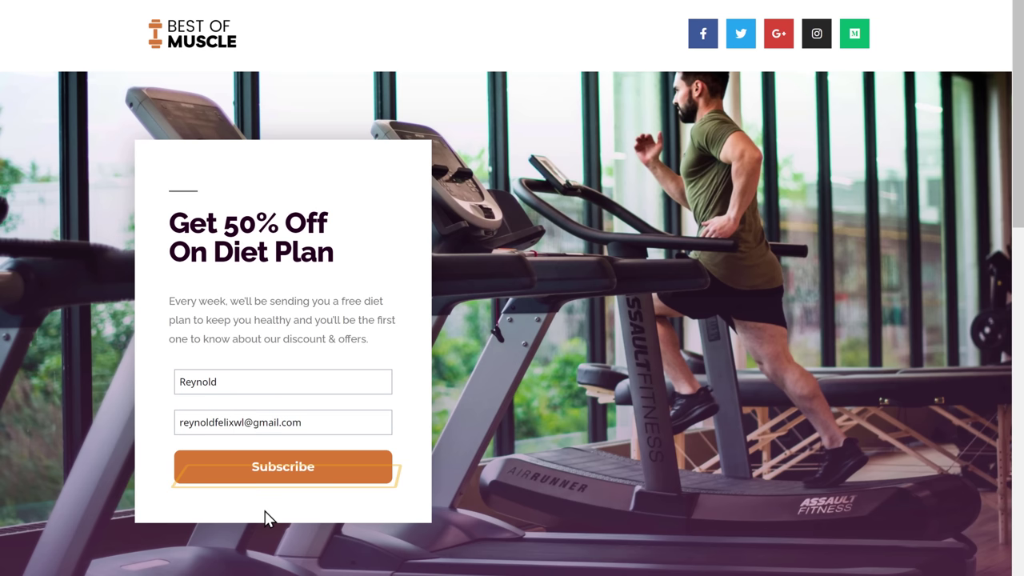
left_click(275, 482)
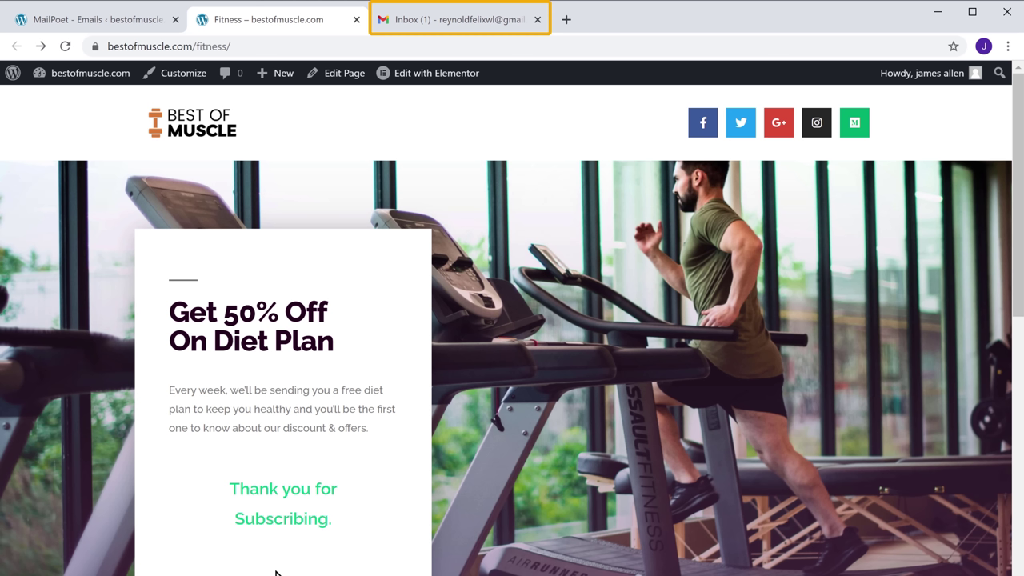
Open the Welcome to Best of Muscle email in the Gmail inbox to confirm the 50% offer
left_click(457, 29)
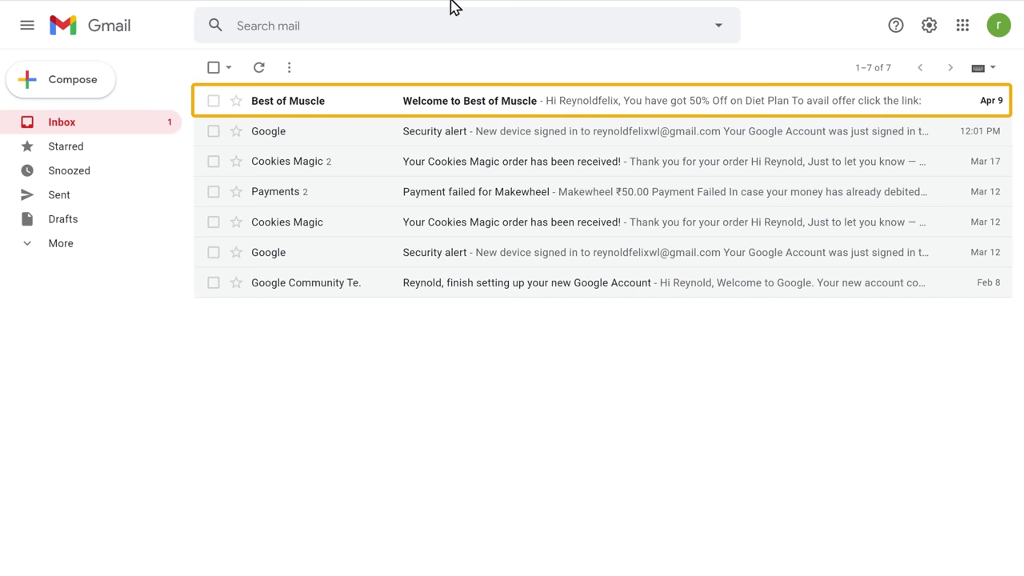
left_click(425, 112)
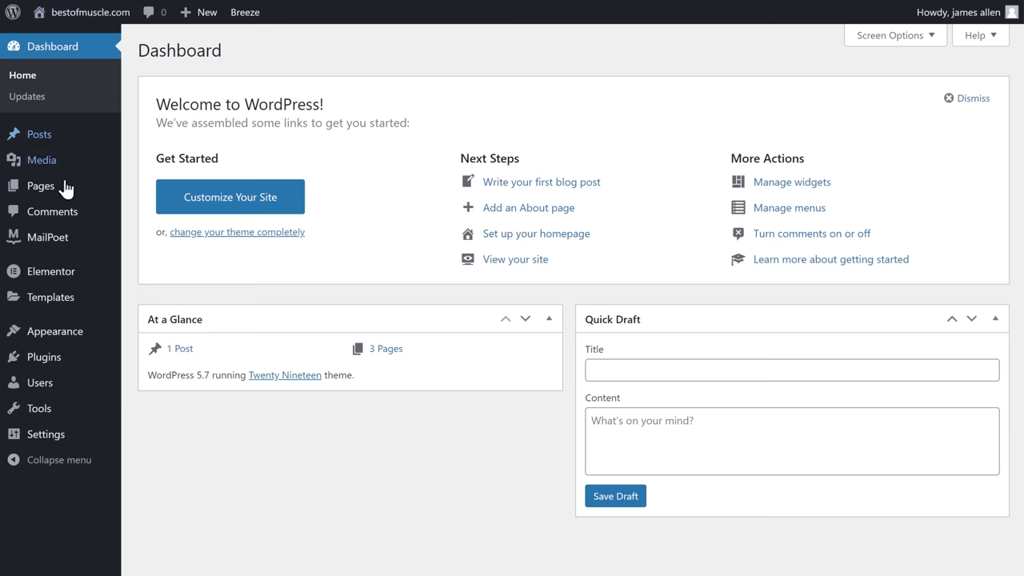
mouse_move(47, 251)
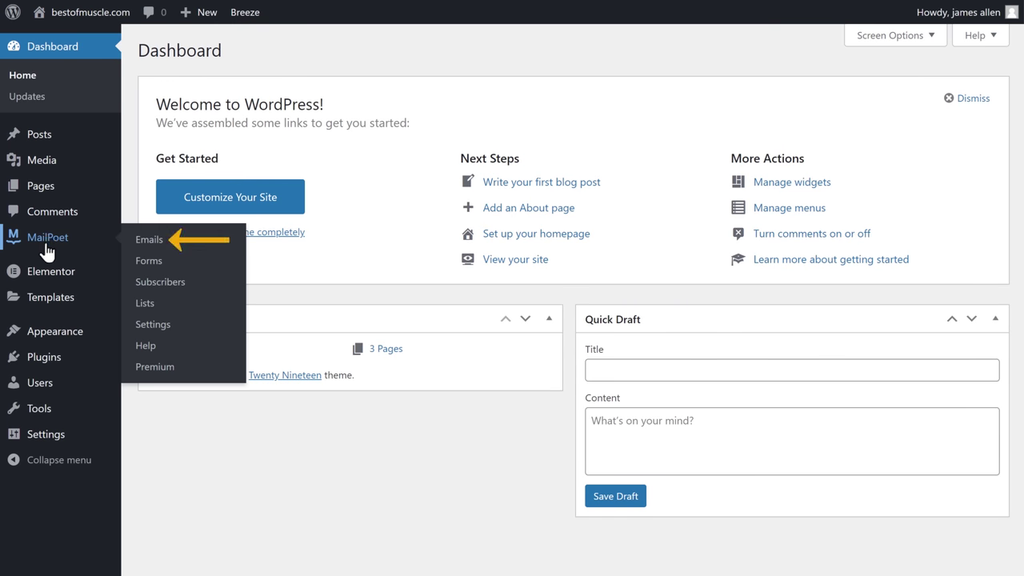